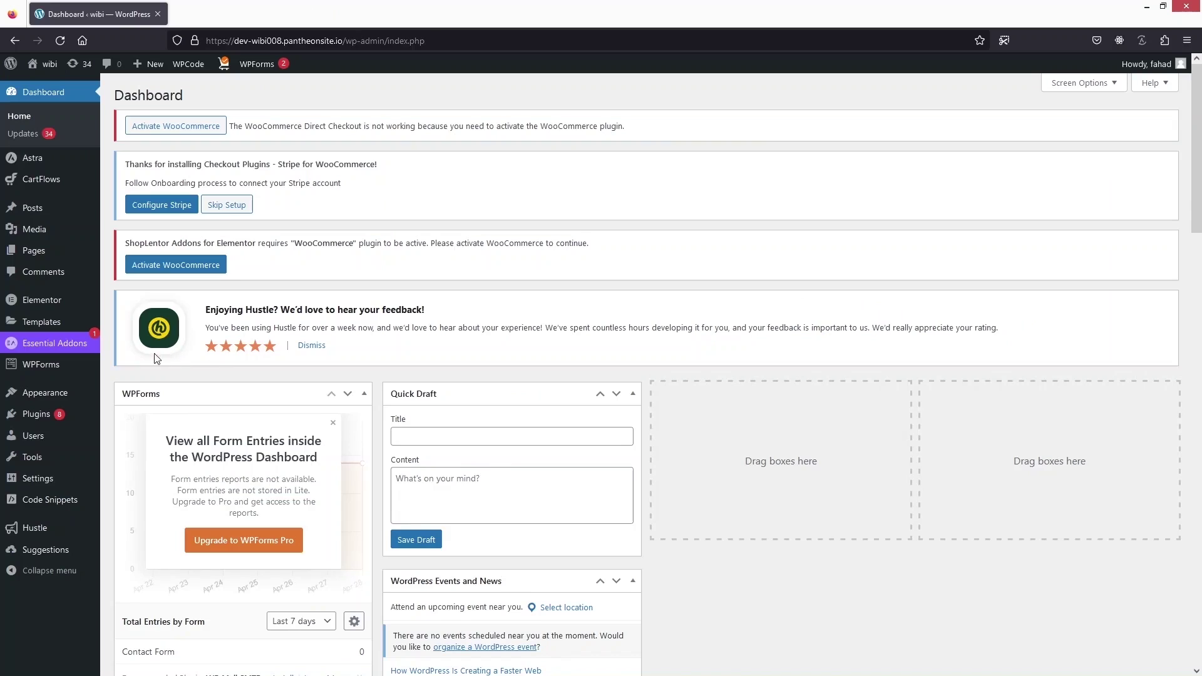
Search Add Plugins for 'Hustle' and confirm the Hustle plugin shows as Active.
mouse_move(44, 424)
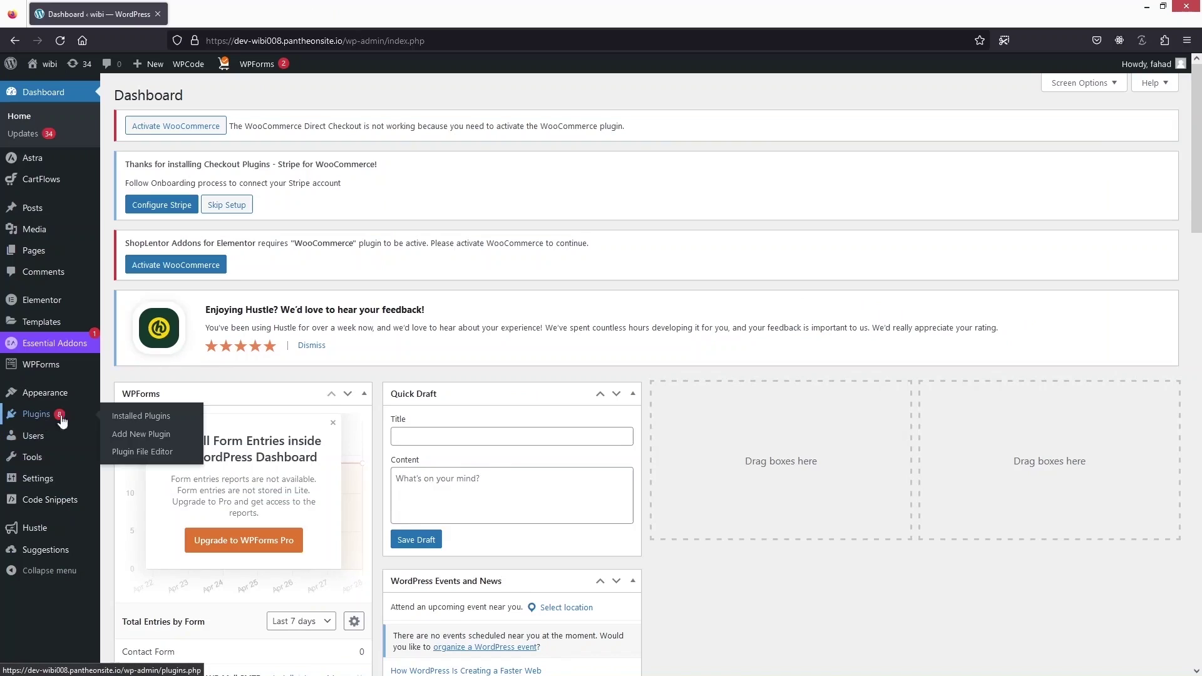
click(179, 438)
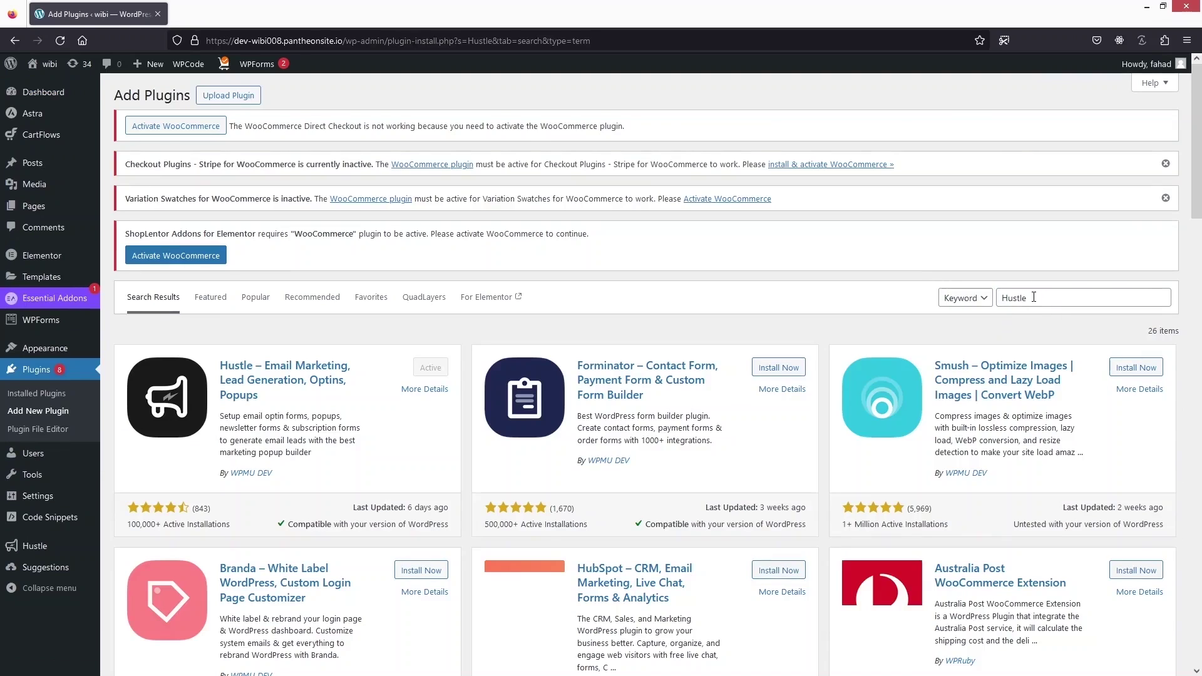
double_click(1034, 297)
scroll(196, 324, down, 1)
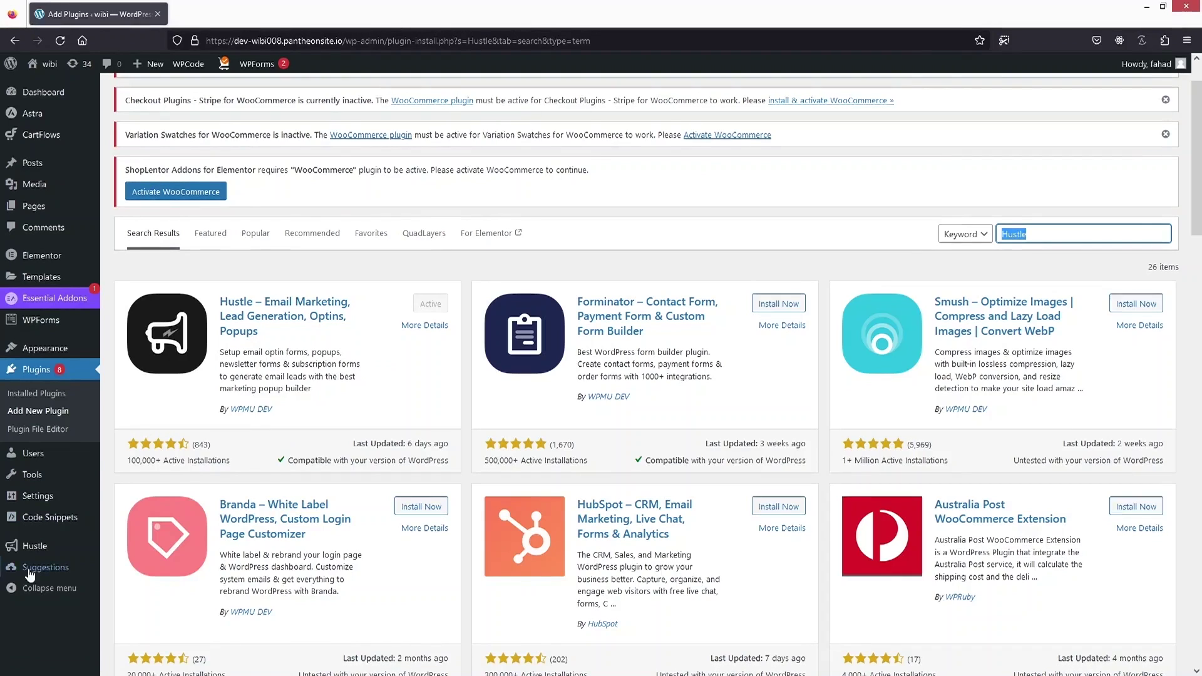
Go to the Hustle Dashboard and create from its Pop-ups card to reach the empty Pop-ups page.
click(38, 551)
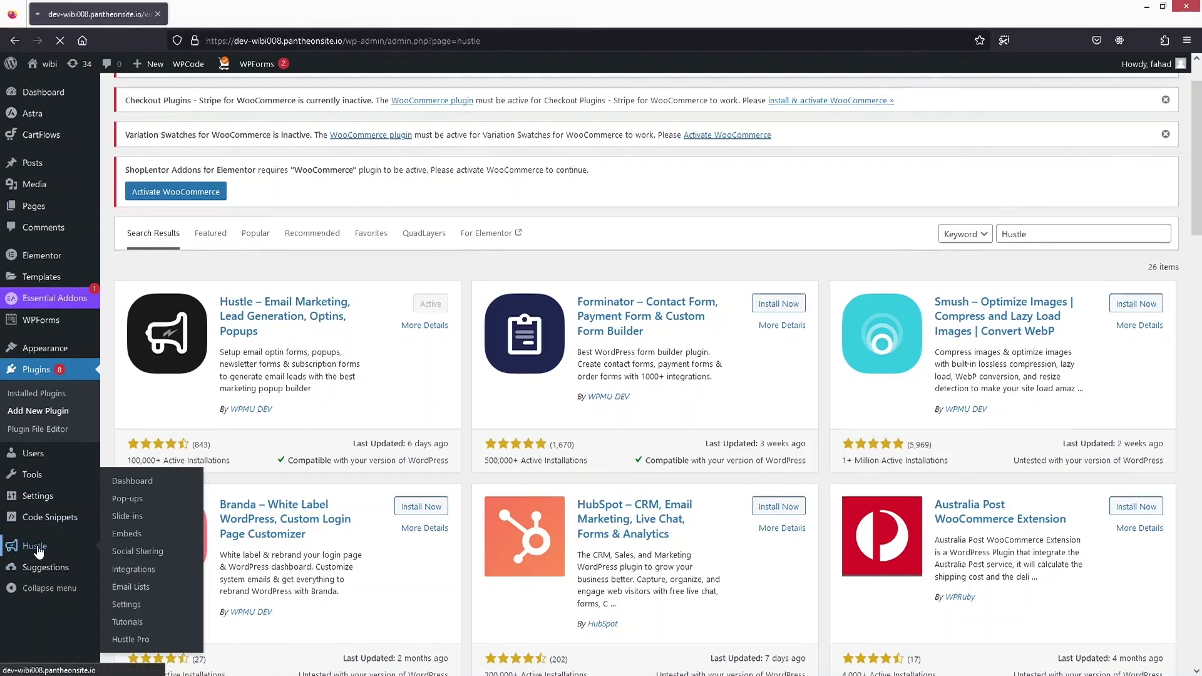
scroll(239, 452, up, 1)
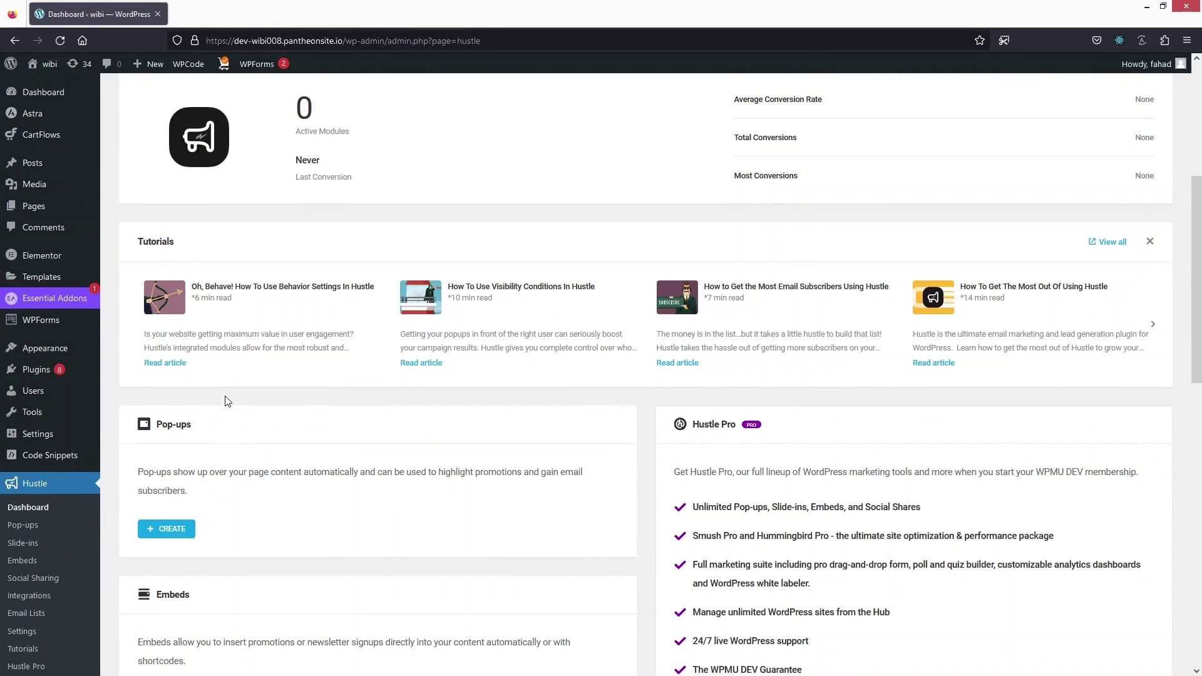
scroll(228, 402, down, 3)
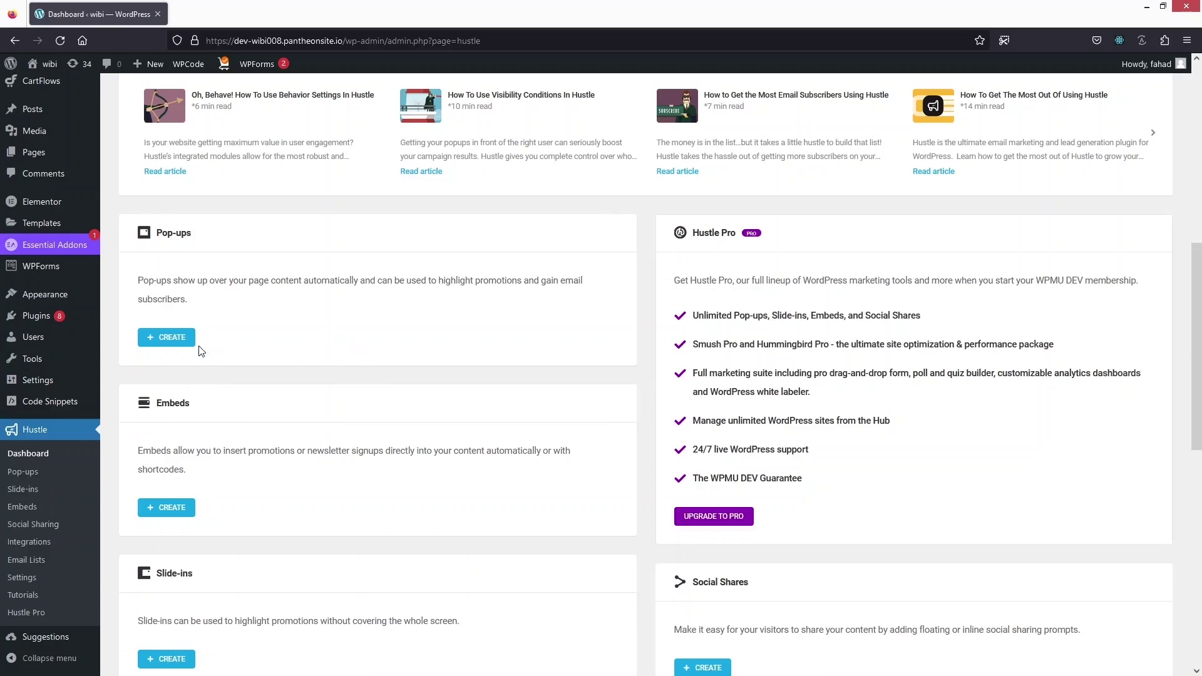
click(166, 338)
drag(155, 233, 211, 236)
click(172, 341)
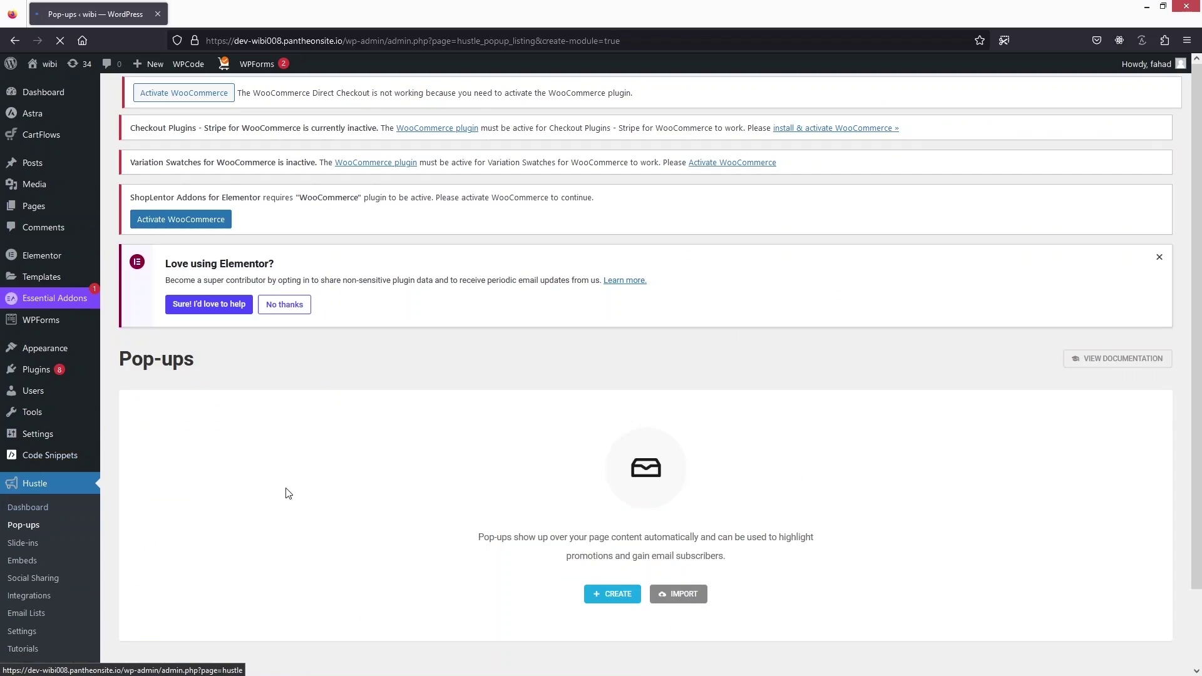
Start a new pop-up named 'Newsletter' with the Email Opt-in type.
scroll(416, 446, down, 2)
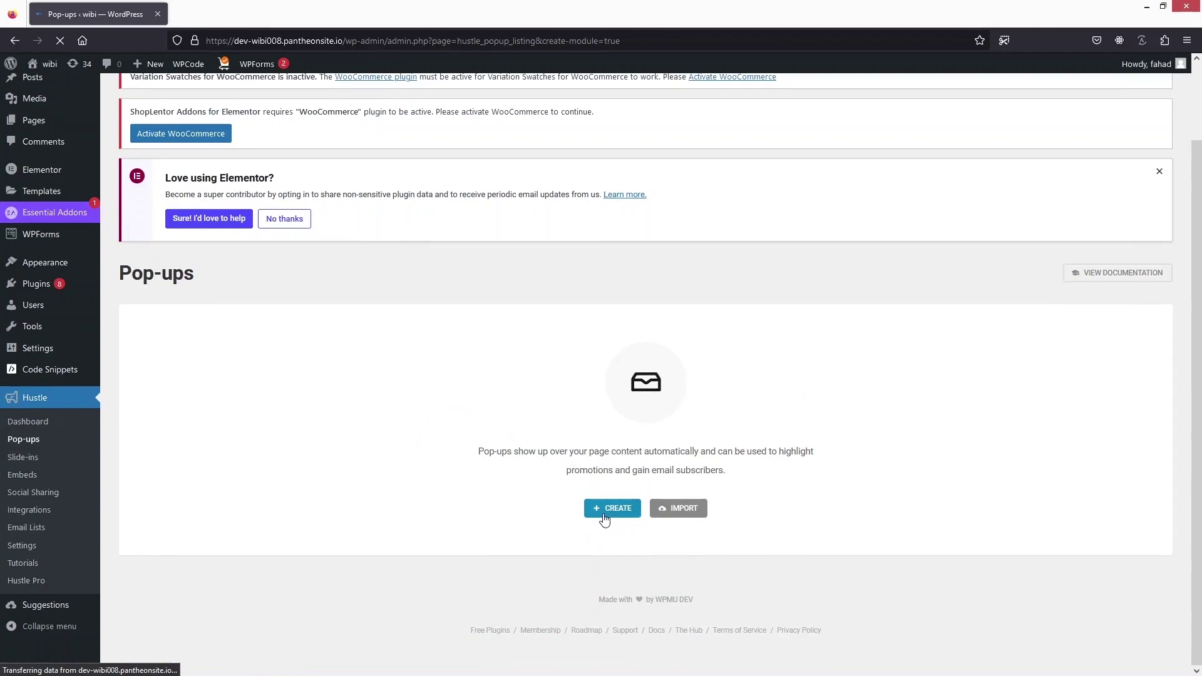
click(611, 510)
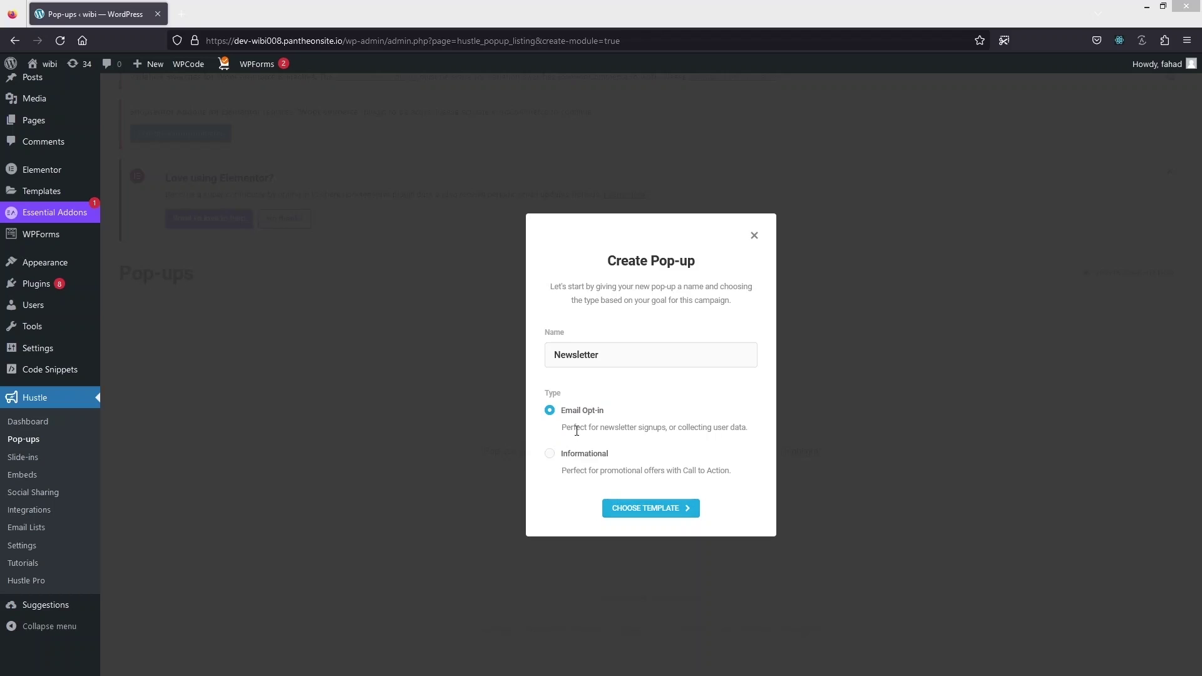
Bring up the template gallery and scroll through the available pop-up templates.
click(631, 509)
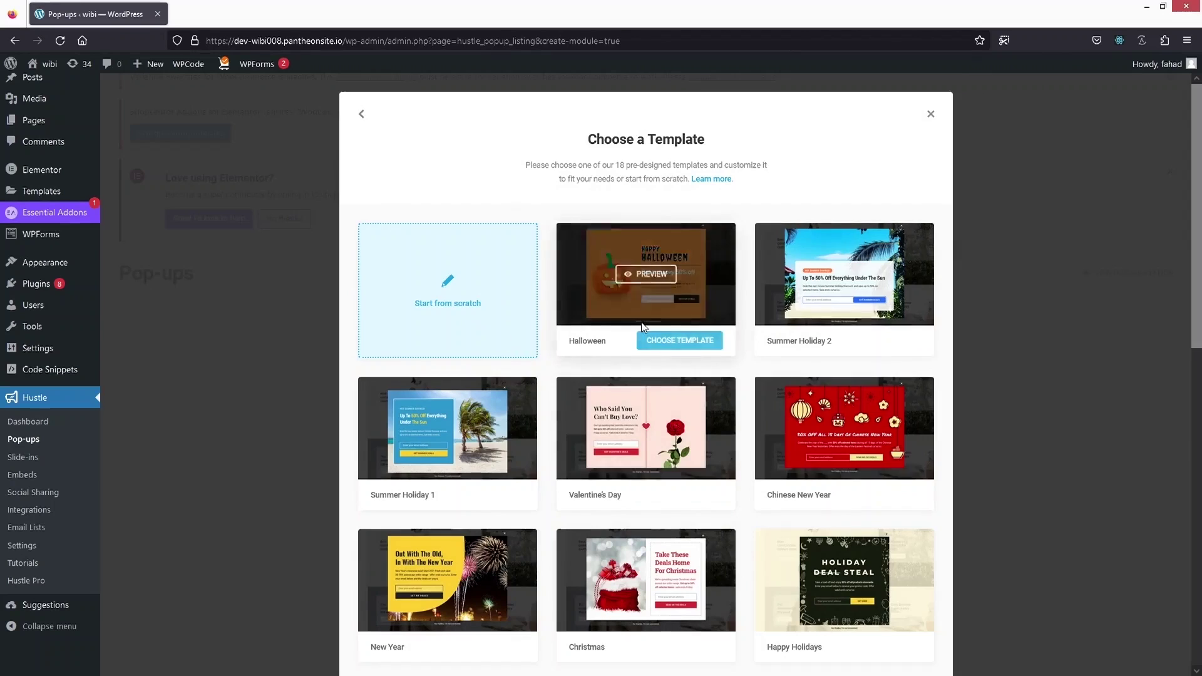
scroll(641, 322, down, 3)
scroll(641, 322, down, 5)
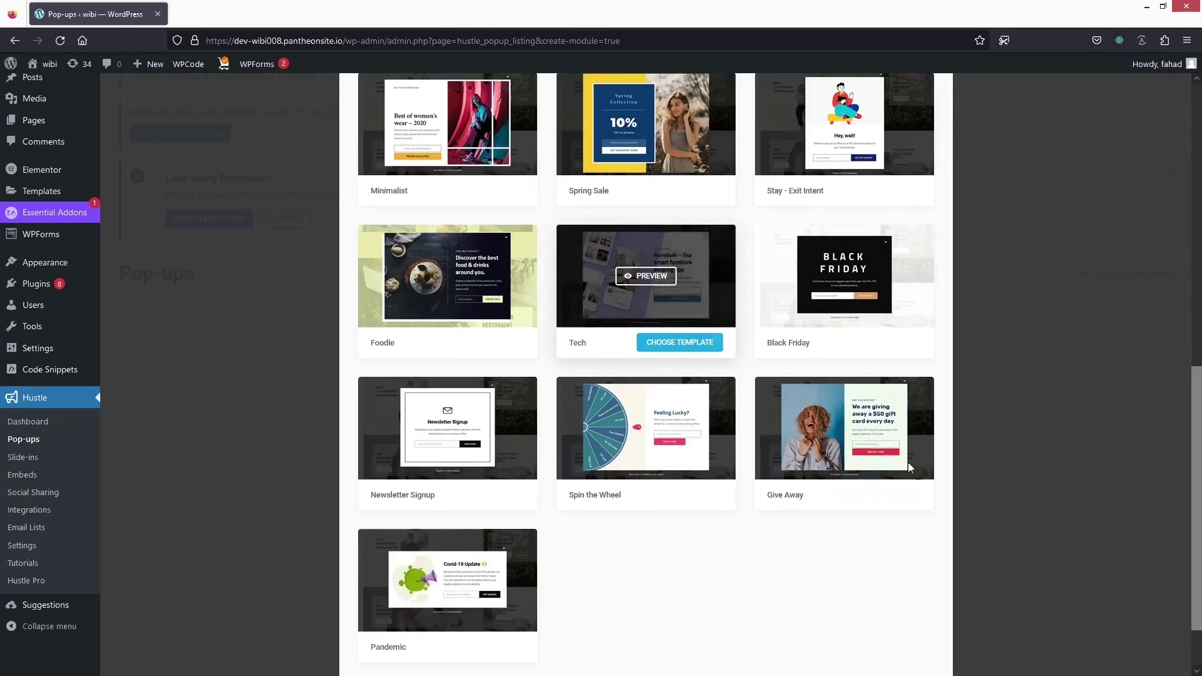
scroll(681, 572, up, 4)
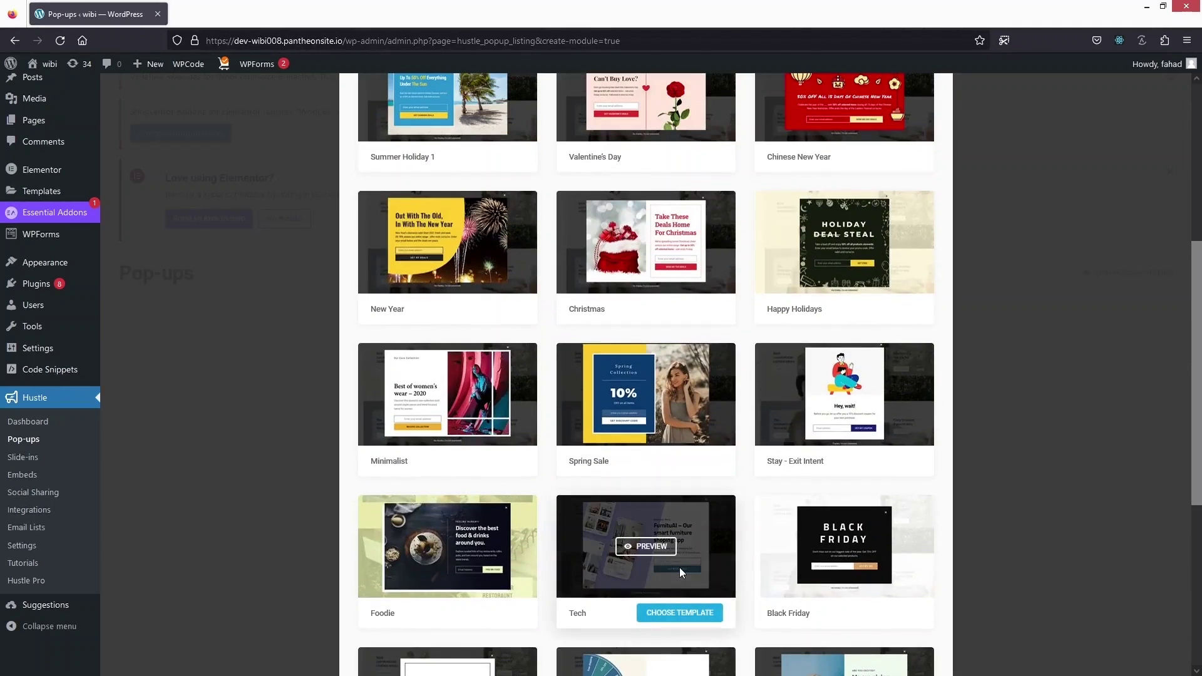
scroll(681, 570, down, 4)
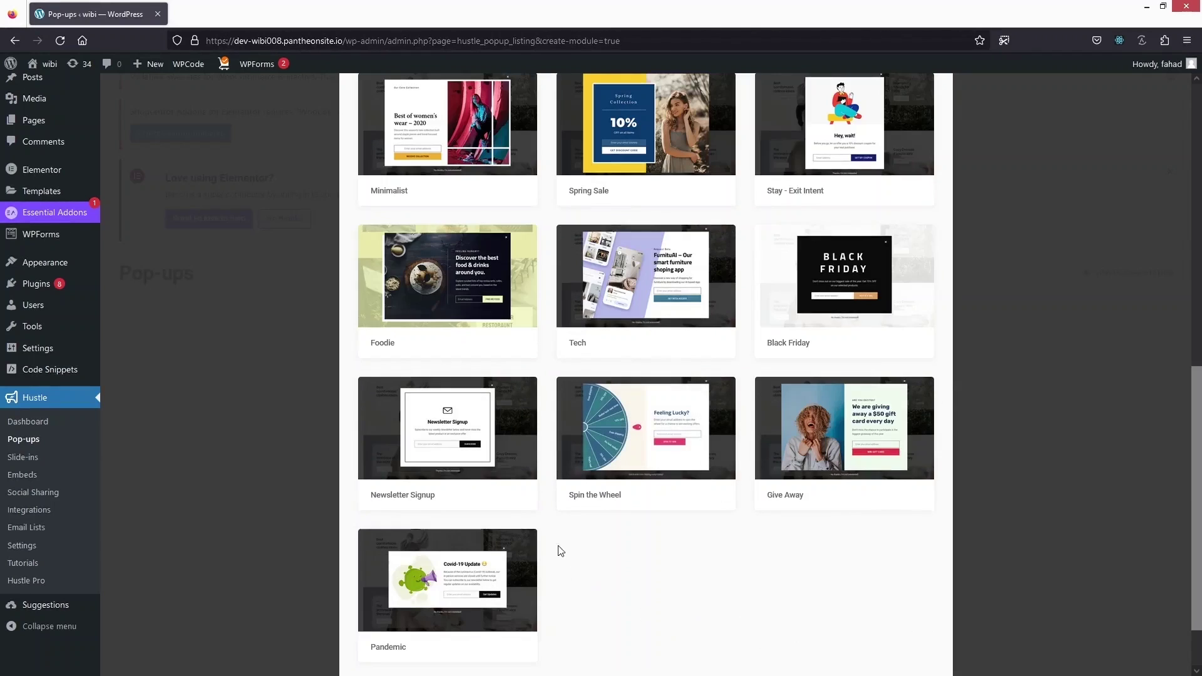
Preview the Newsletter Signup template, then close the preview.
click(447, 429)
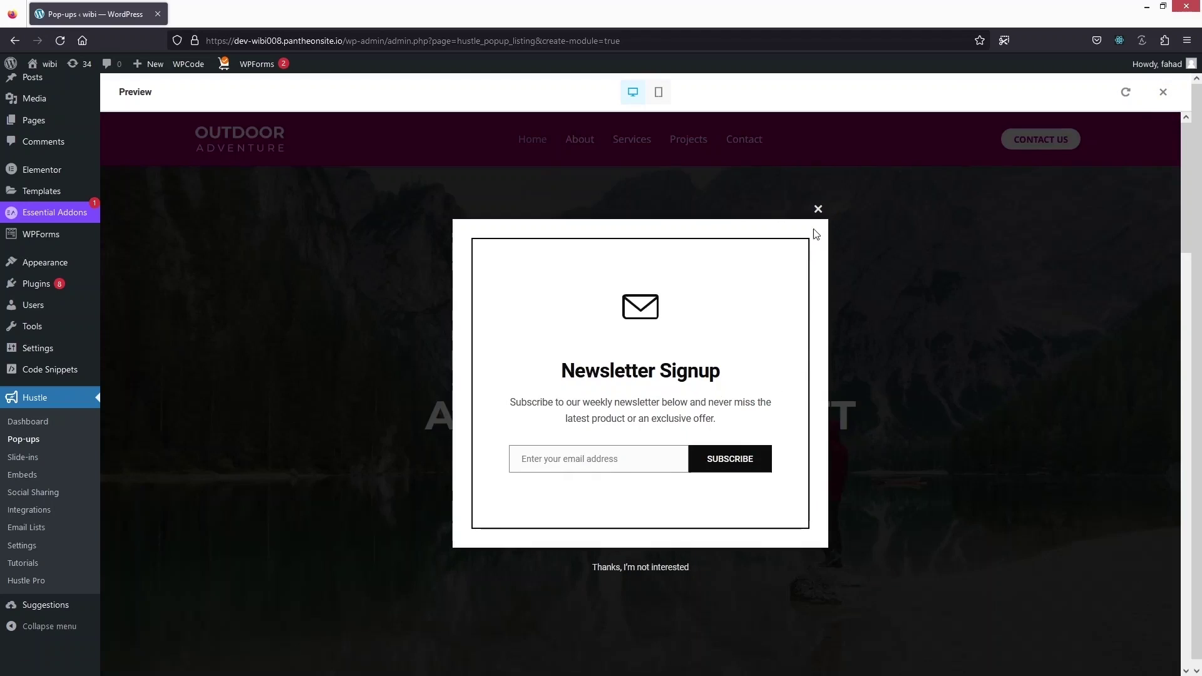
click(818, 210)
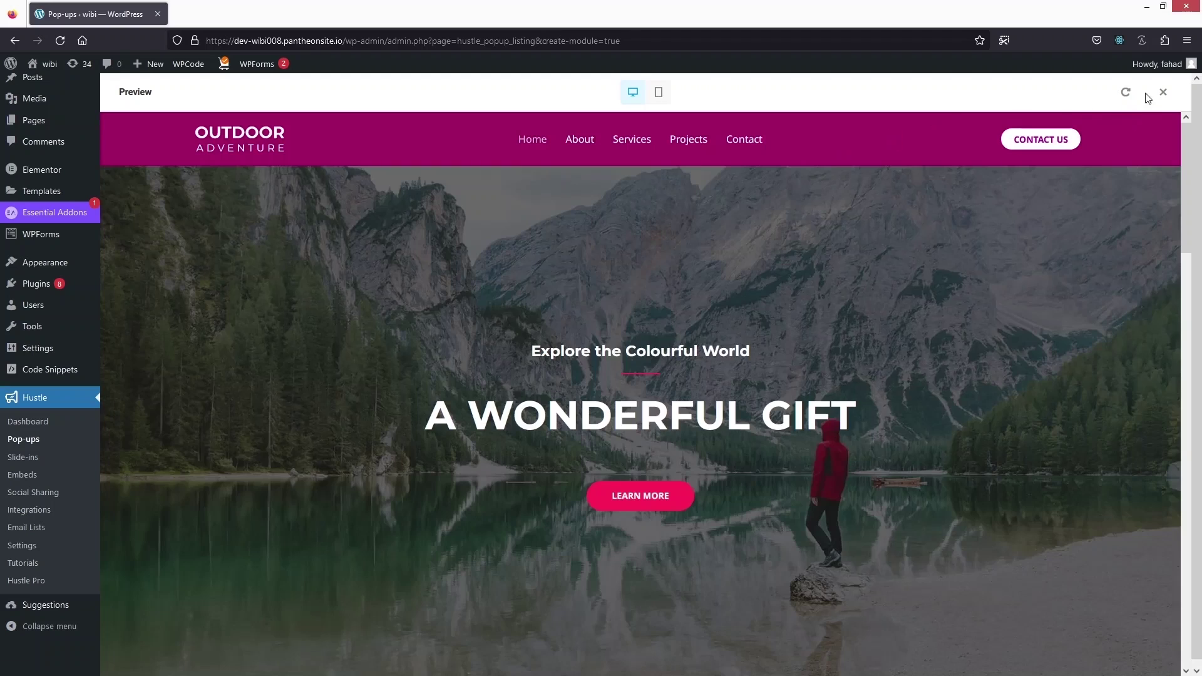
click(1163, 92)
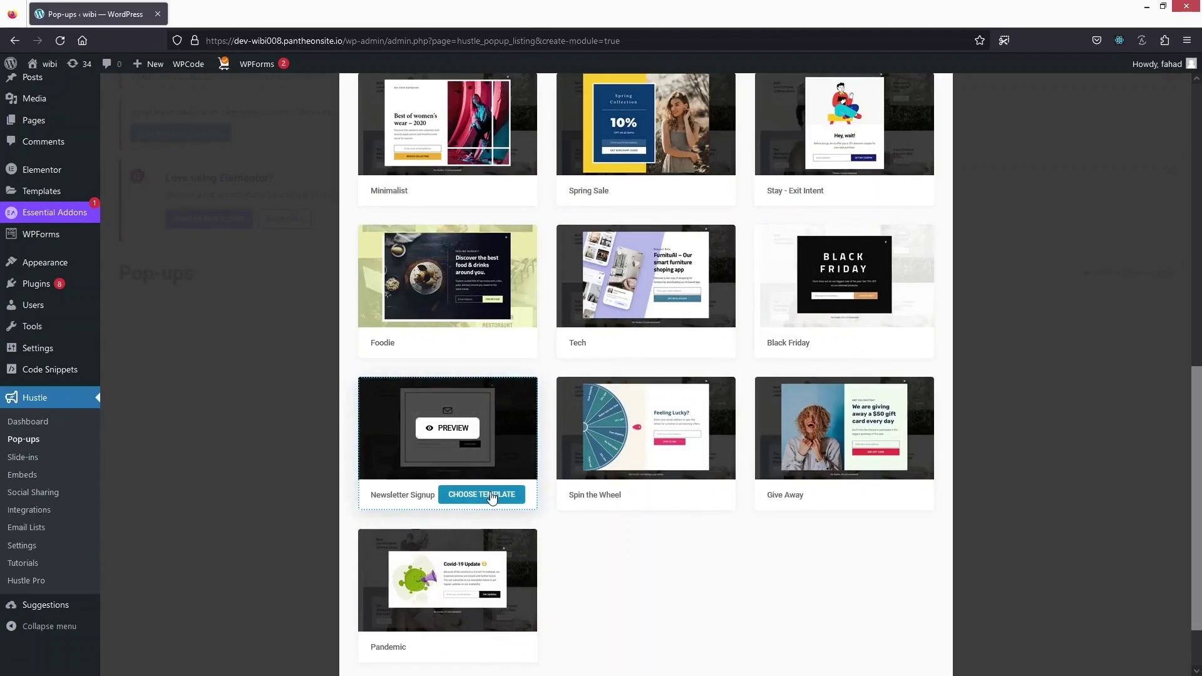
Build the pop-up from the Newsletter Signup template.
click(491, 499)
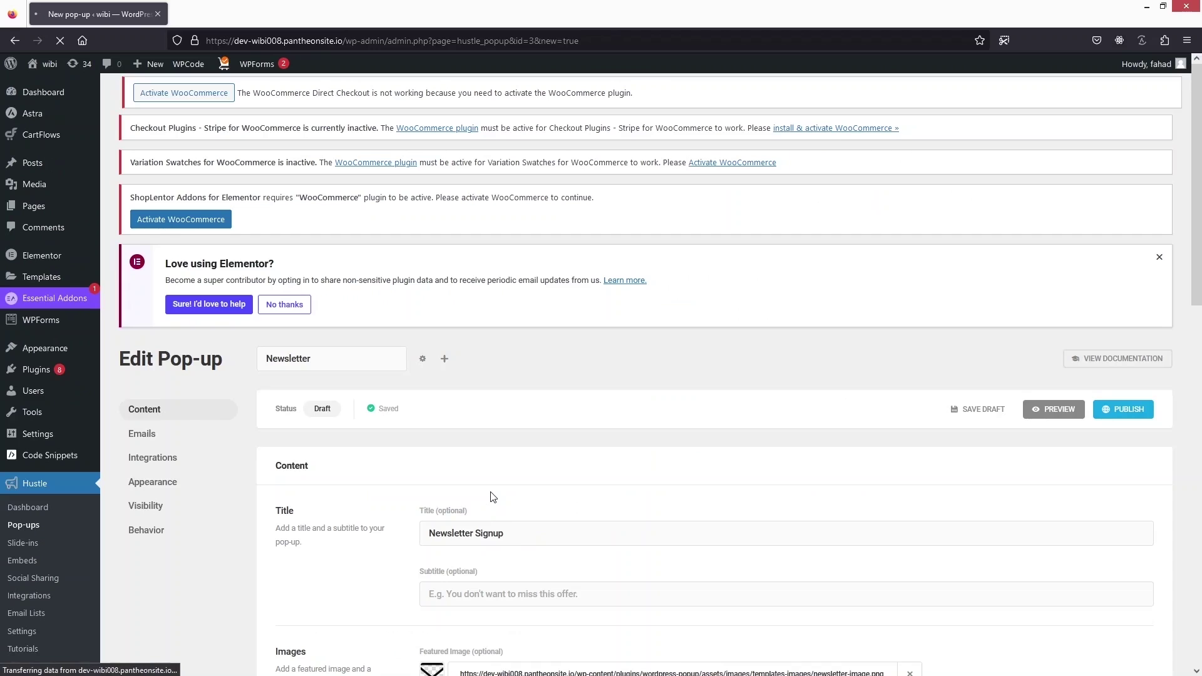
scroll(493, 498, down, 4)
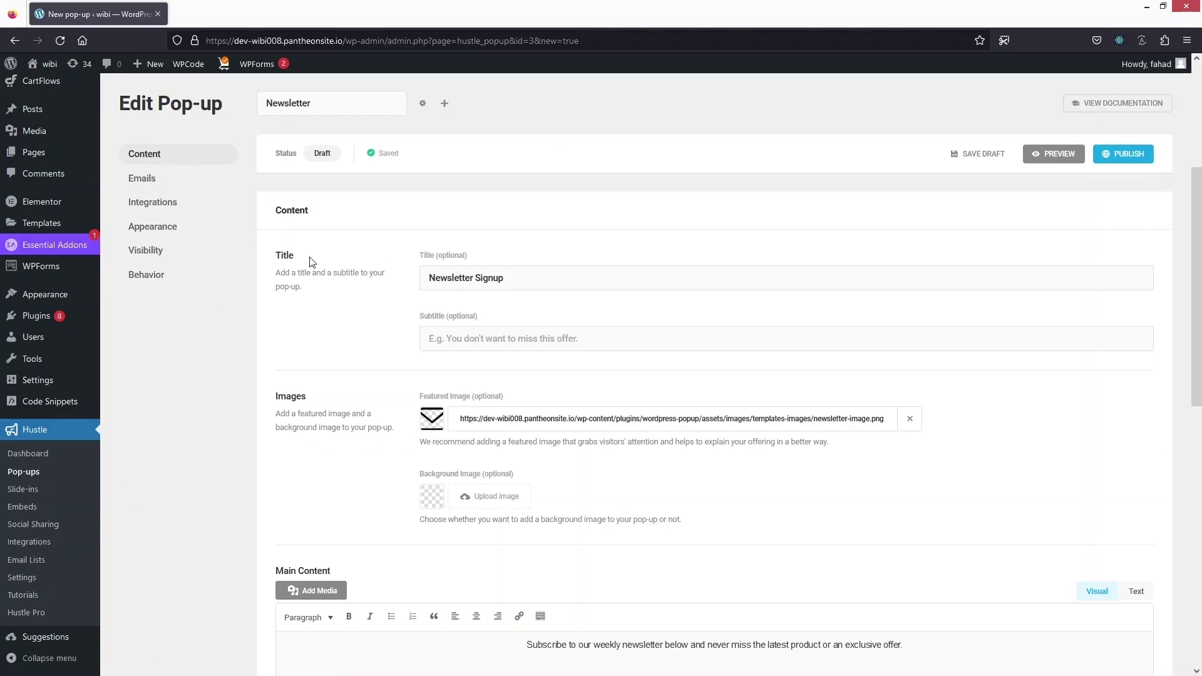
scroll(311, 262, down, 1)
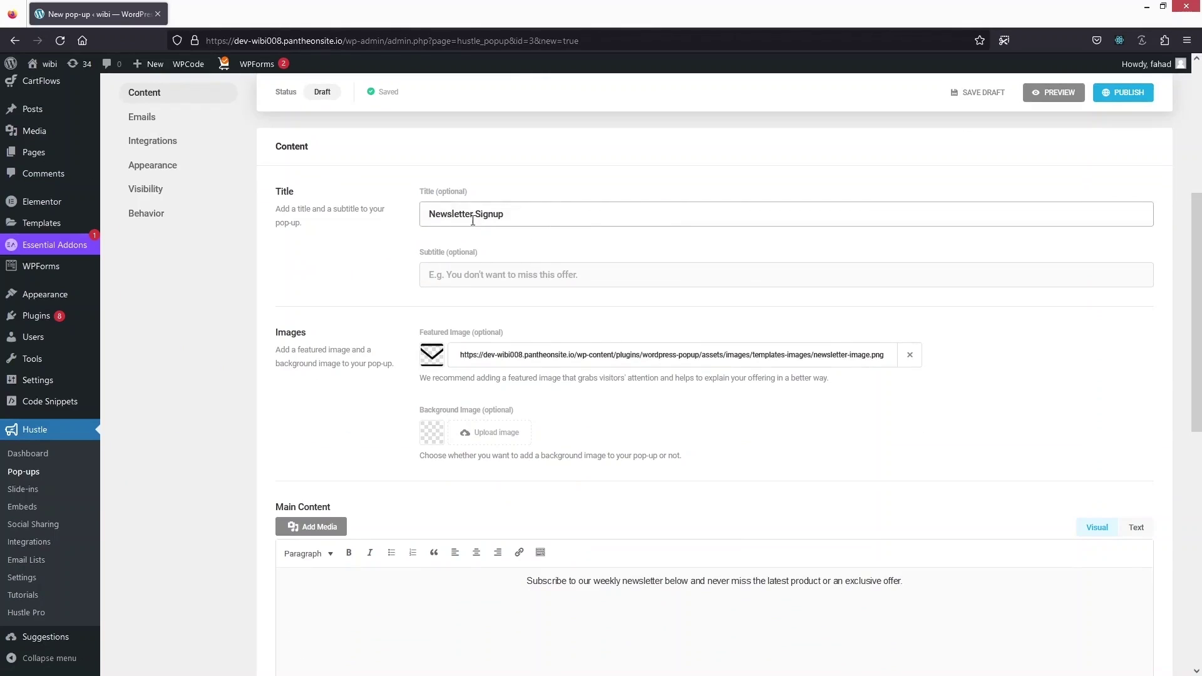
Set the pop-up subtitle to 'You don't want to miss the chance'.
click(473, 221)
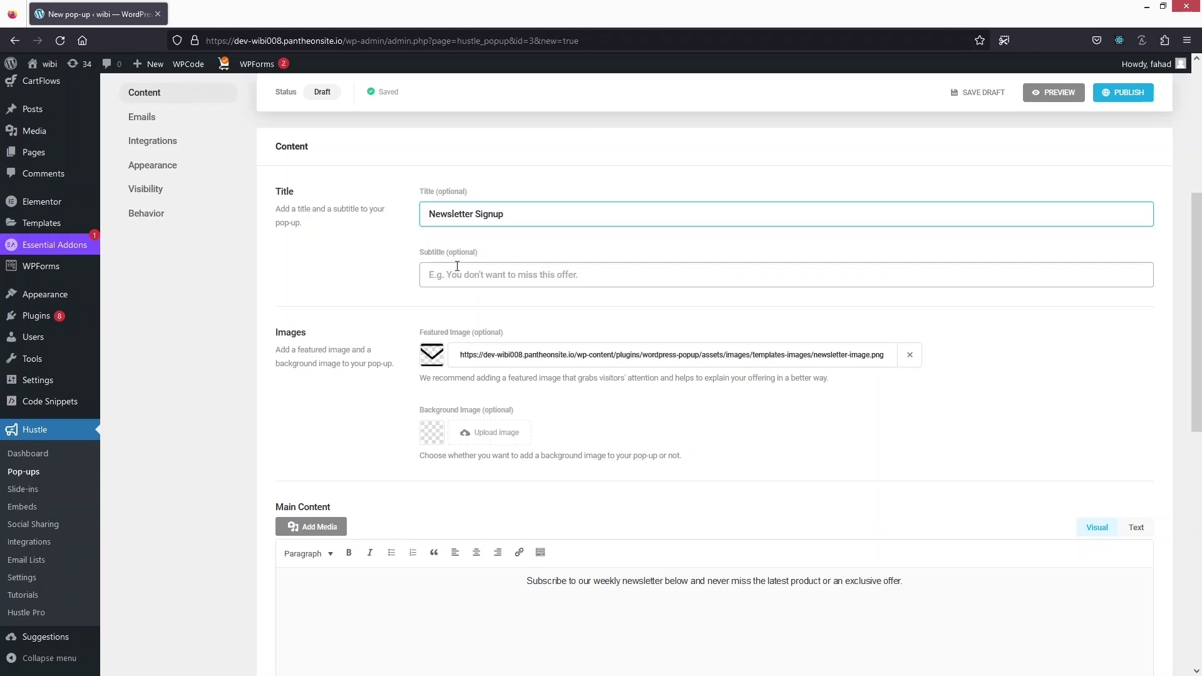
click(507, 275)
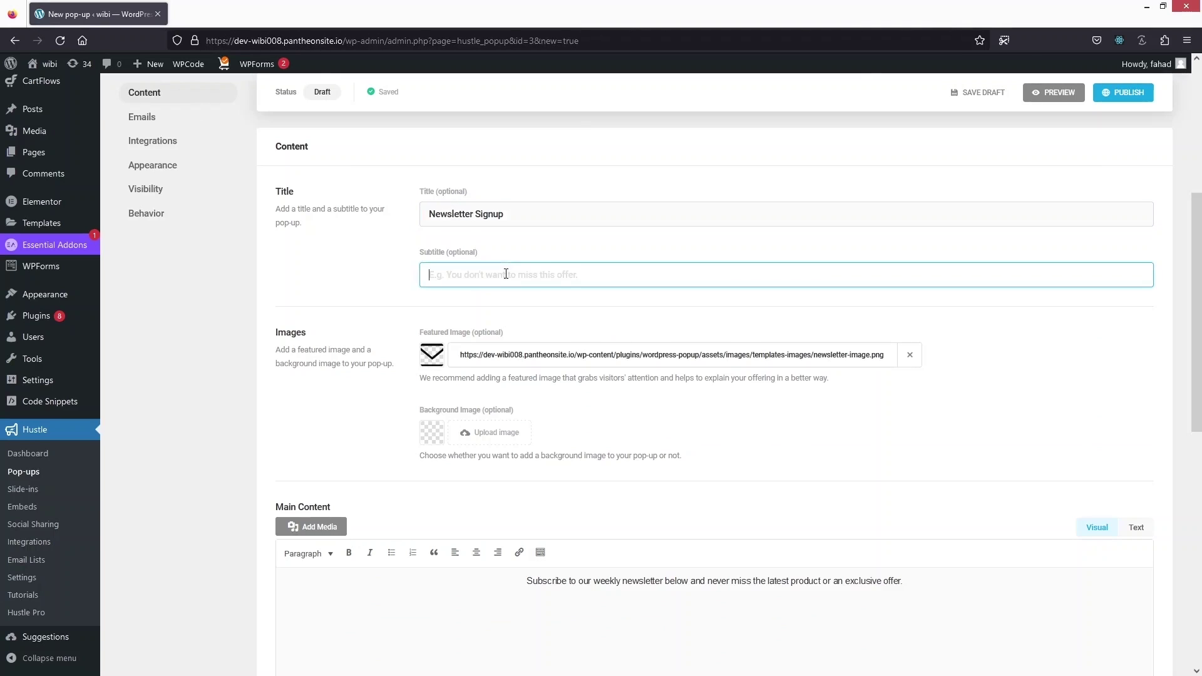
text(You don't want to miss the chance)
scroll(383, 305, down, 2)
scroll(316, 266, up, 1)
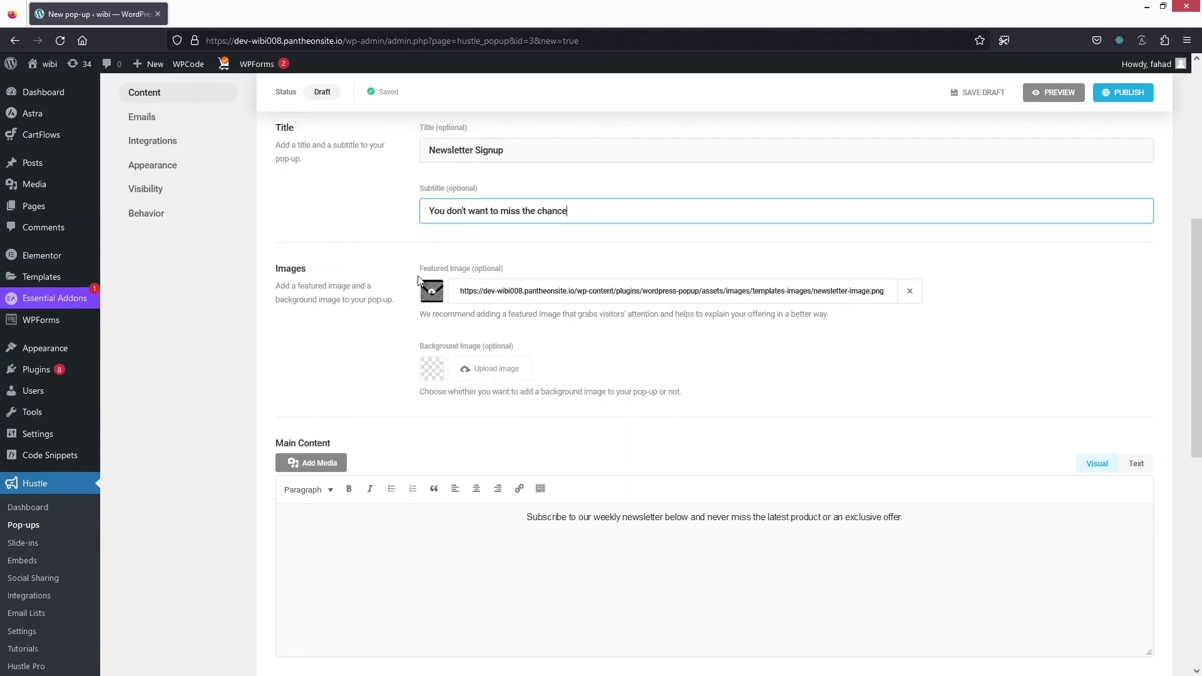
click(459, 288)
scroll(330, 333, down, 4)
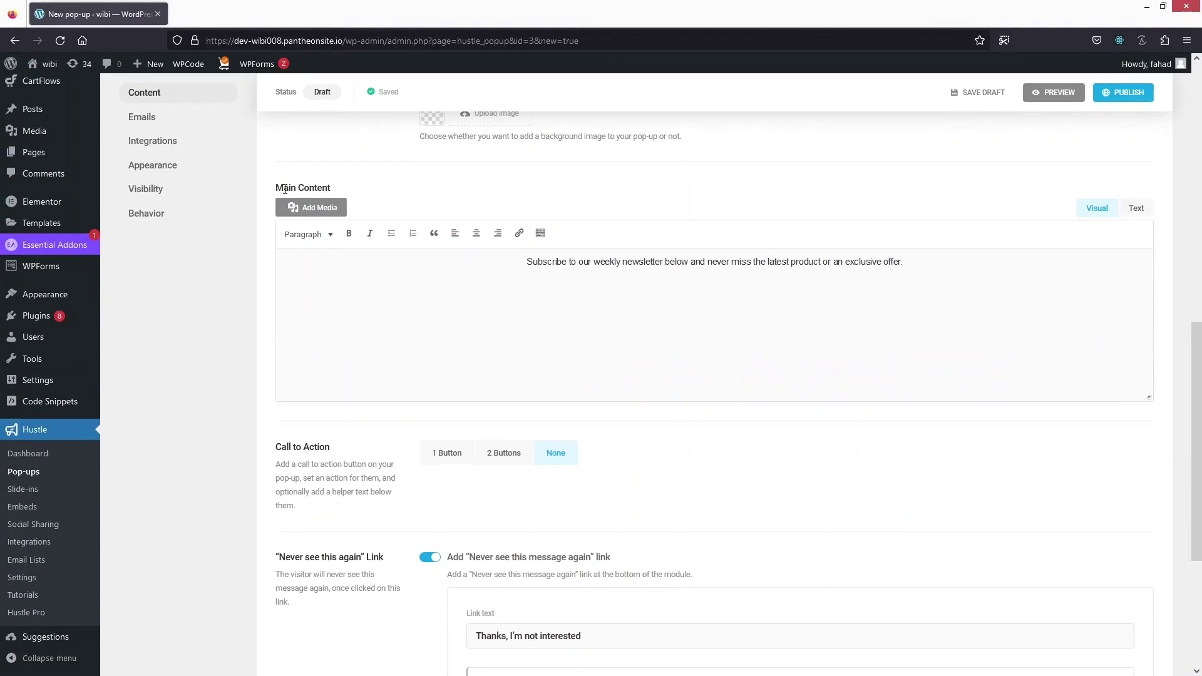
drag(521, 265, 930, 283)
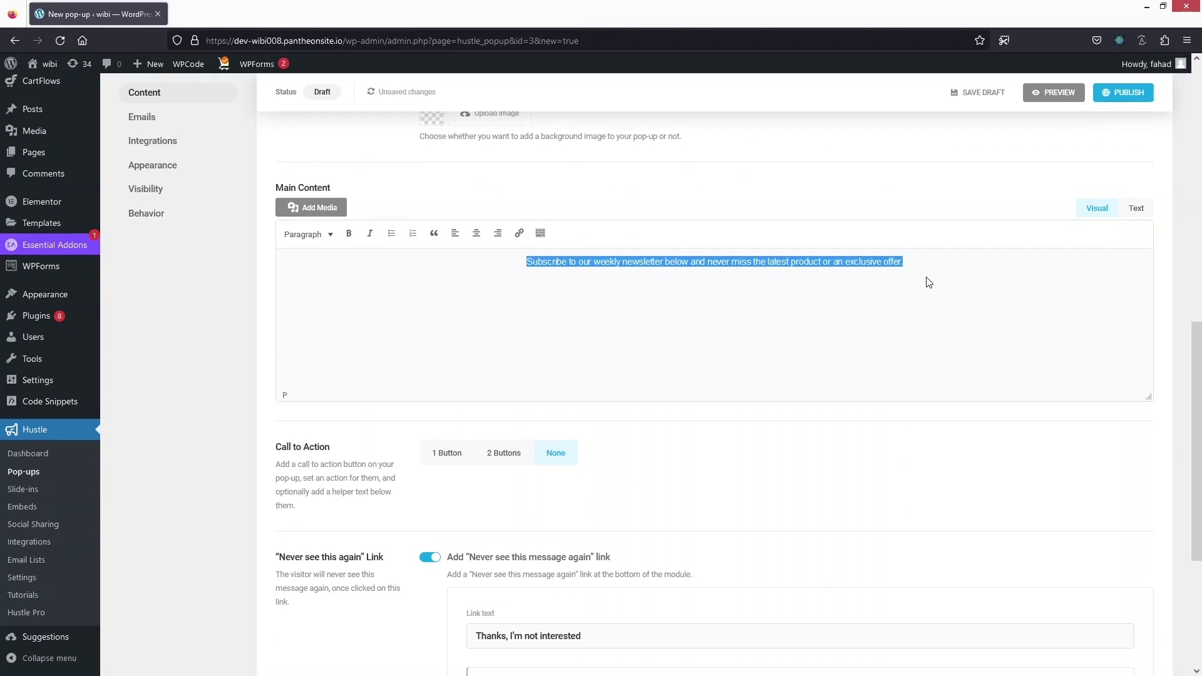
scroll(824, 324, down, 3)
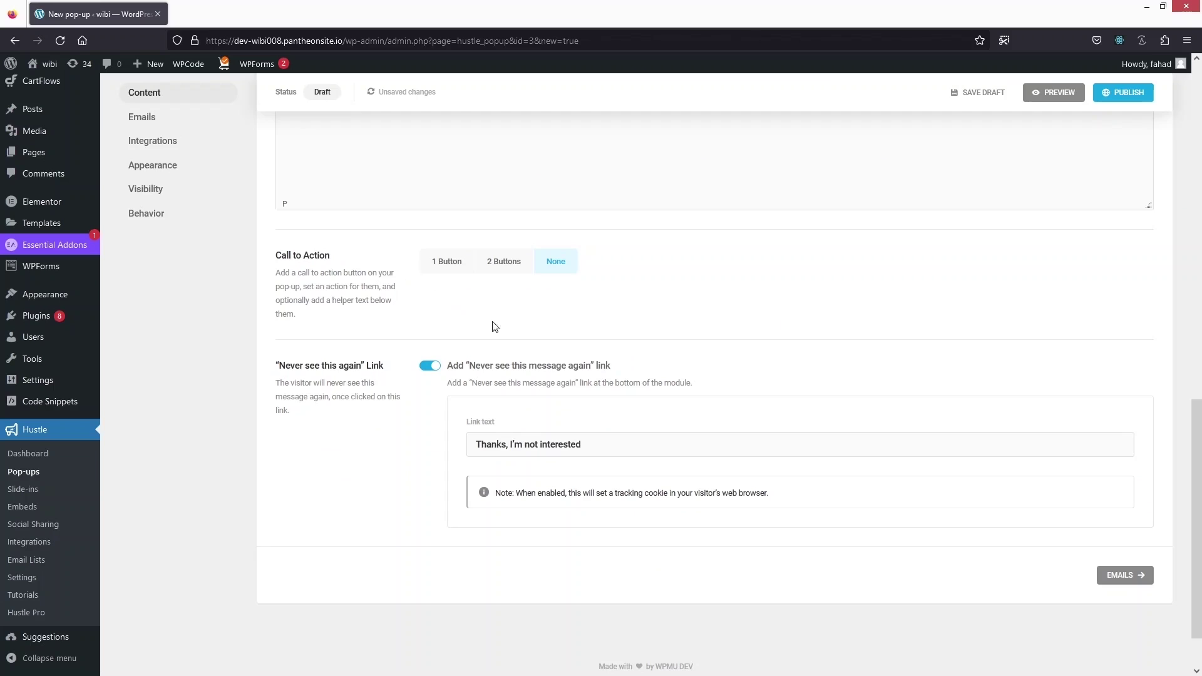
click(450, 274)
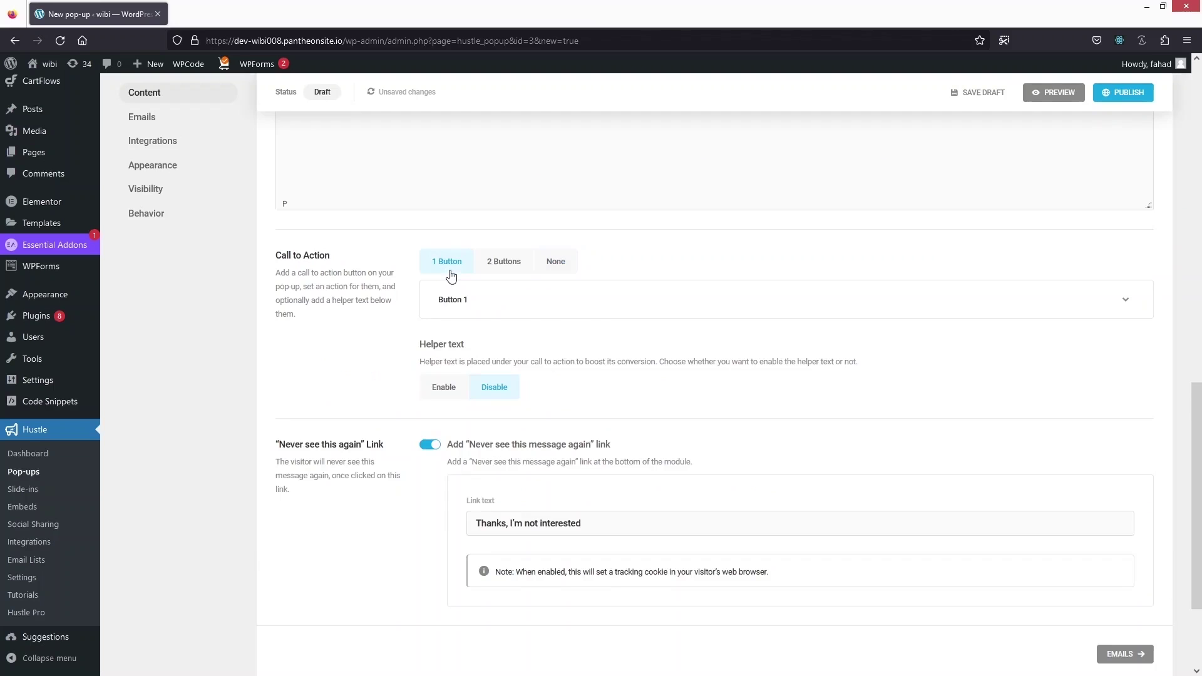
click(506, 275)
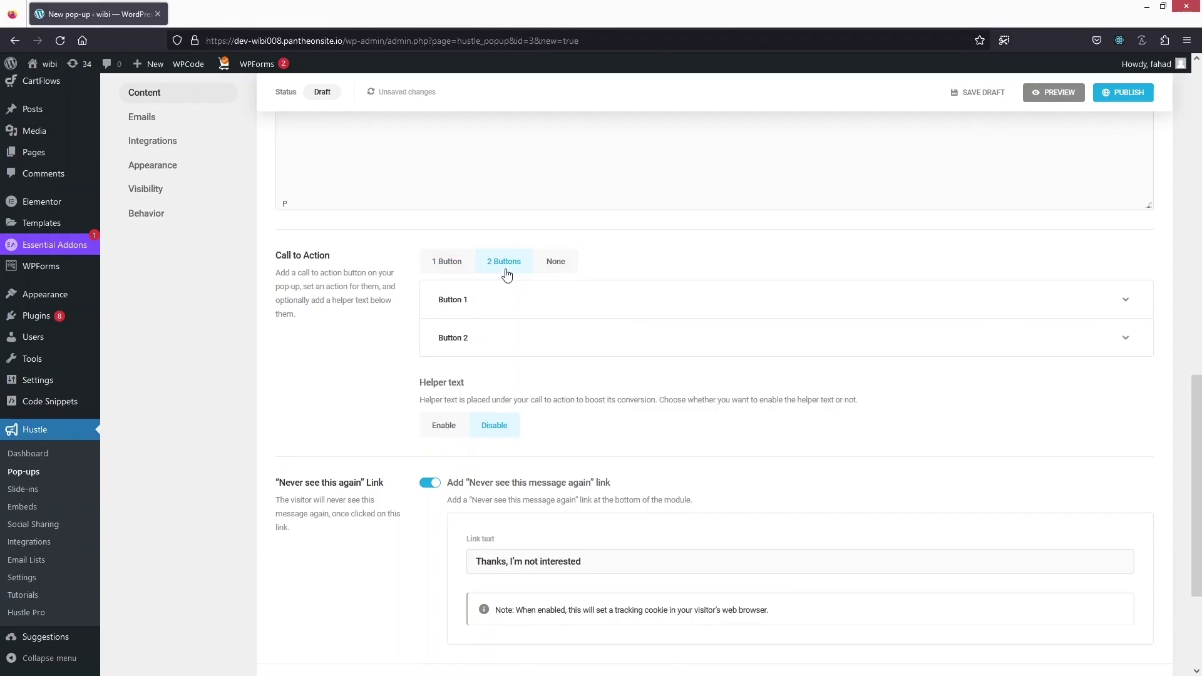
click(552, 274)
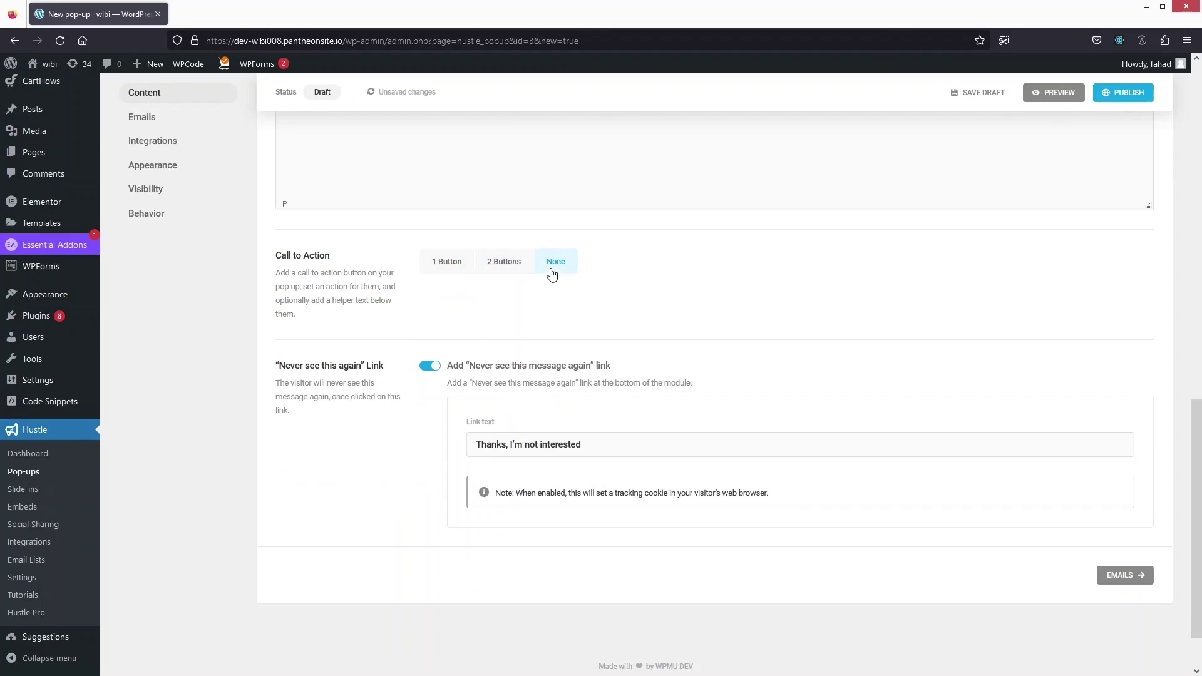
scroll(274, 349, down, 2)
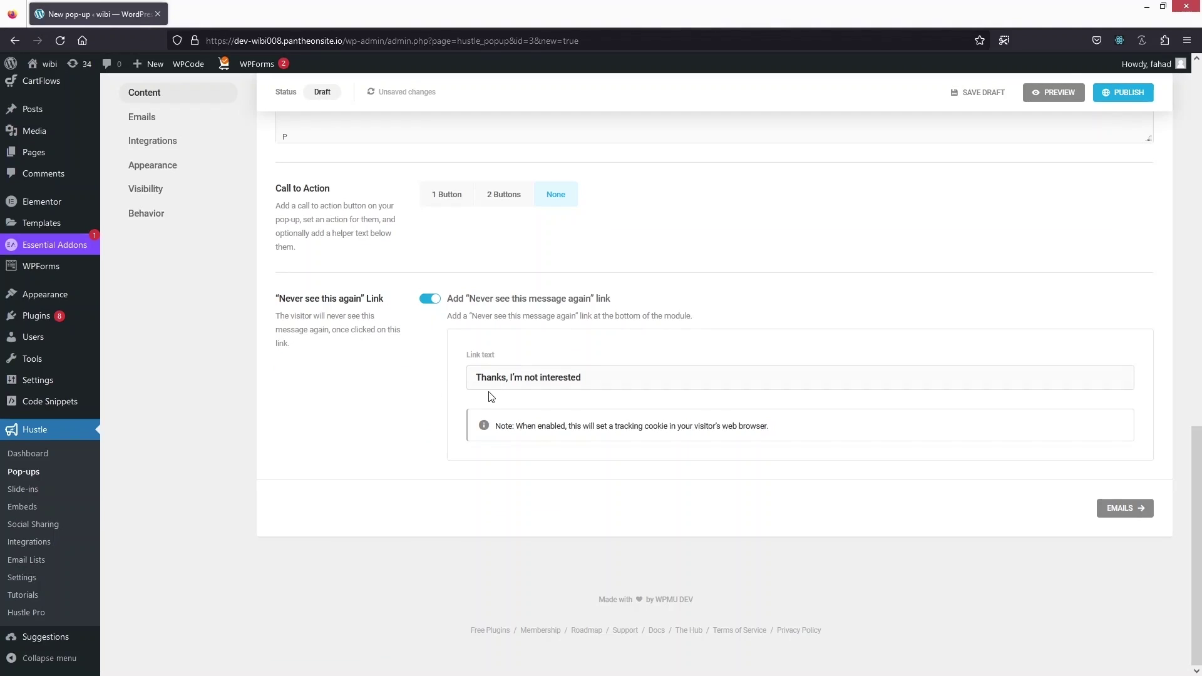
scroll(492, 396, up, 15)
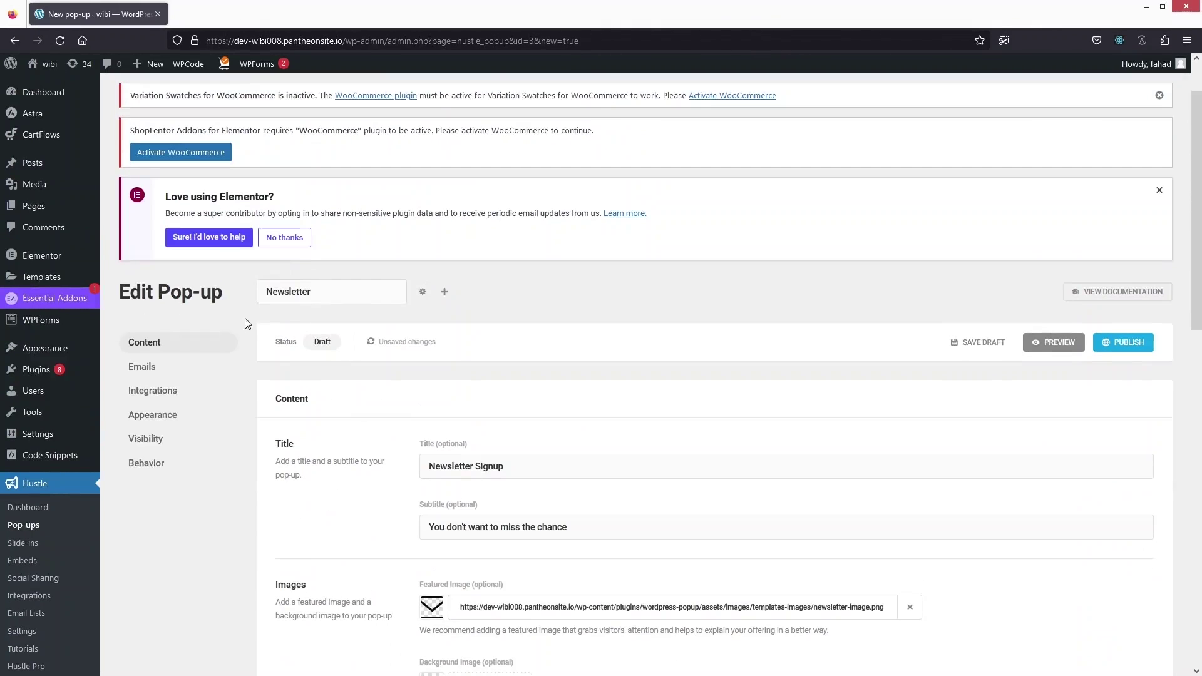
Open the Emails settings and check the Insert Fields list without adding any field.
click(133, 368)
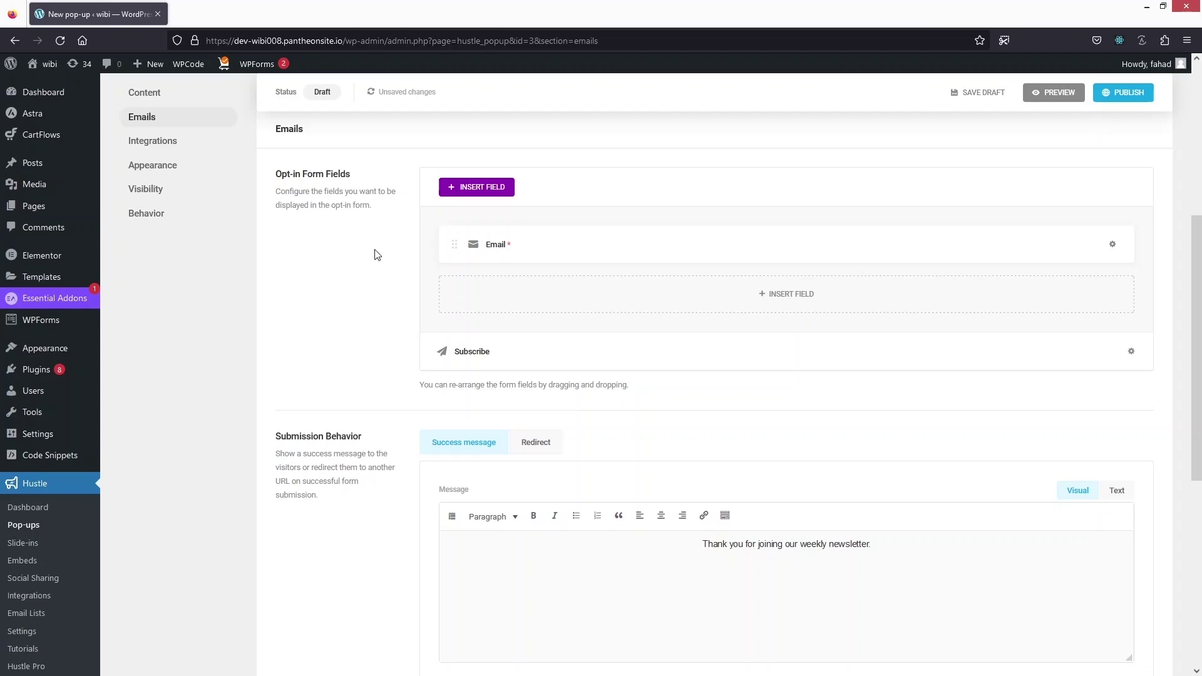
click(796, 298)
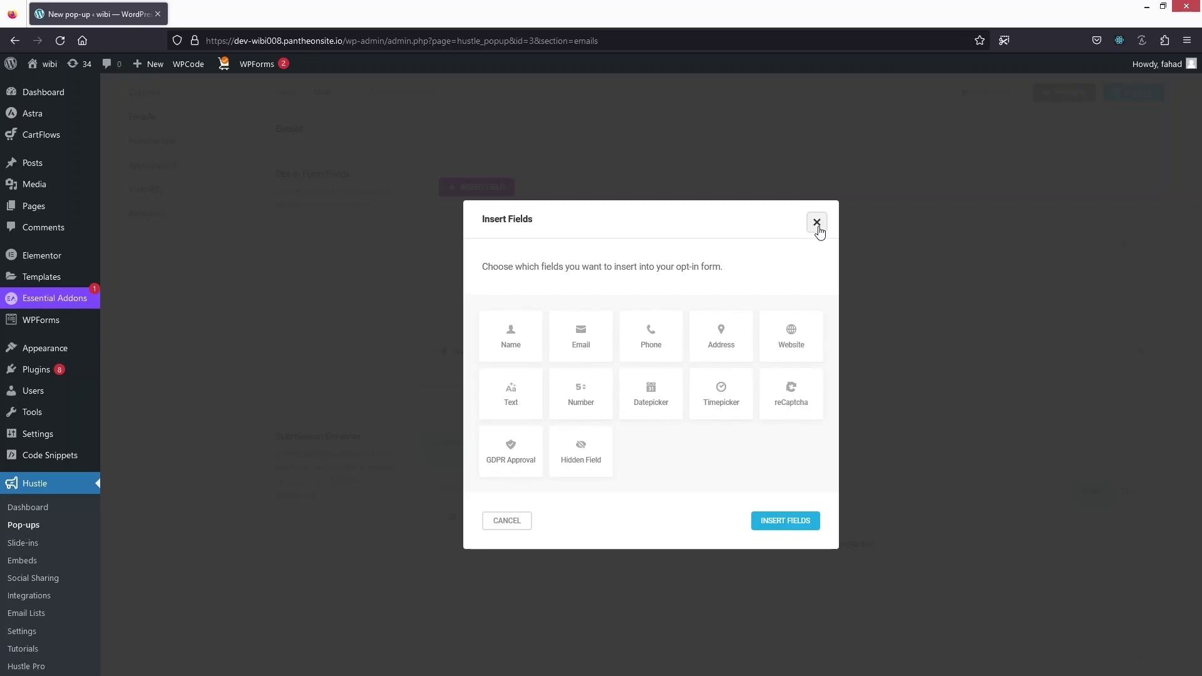
click(818, 224)
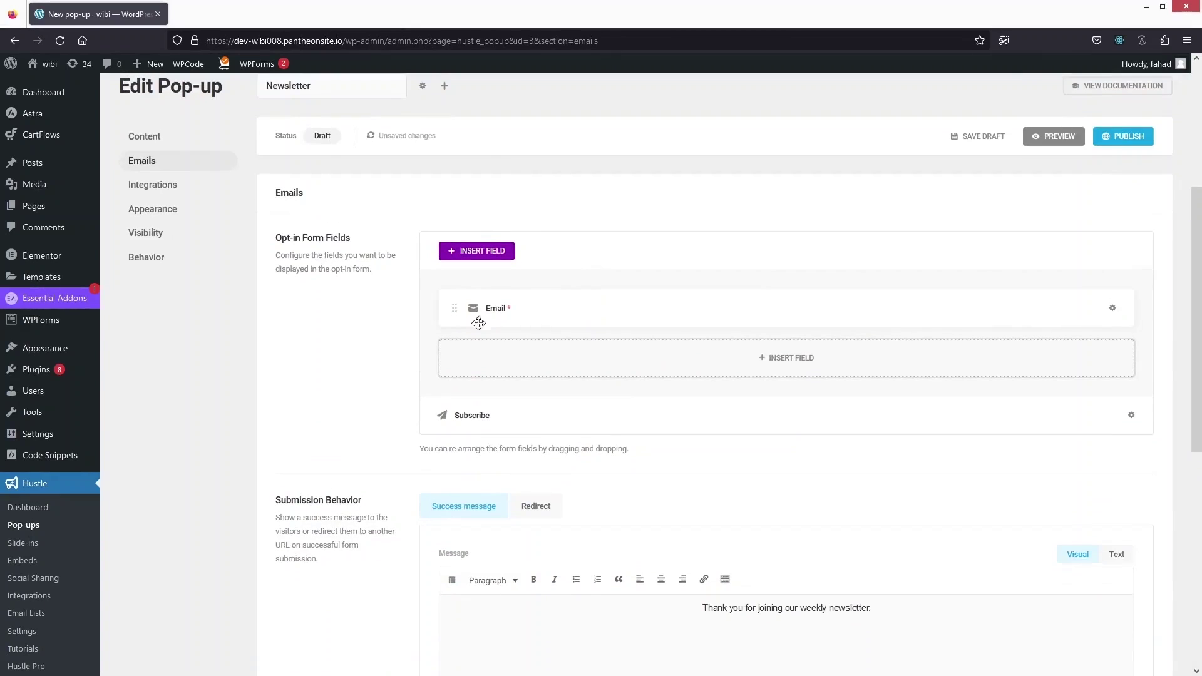
scroll(491, 317, down, 4)
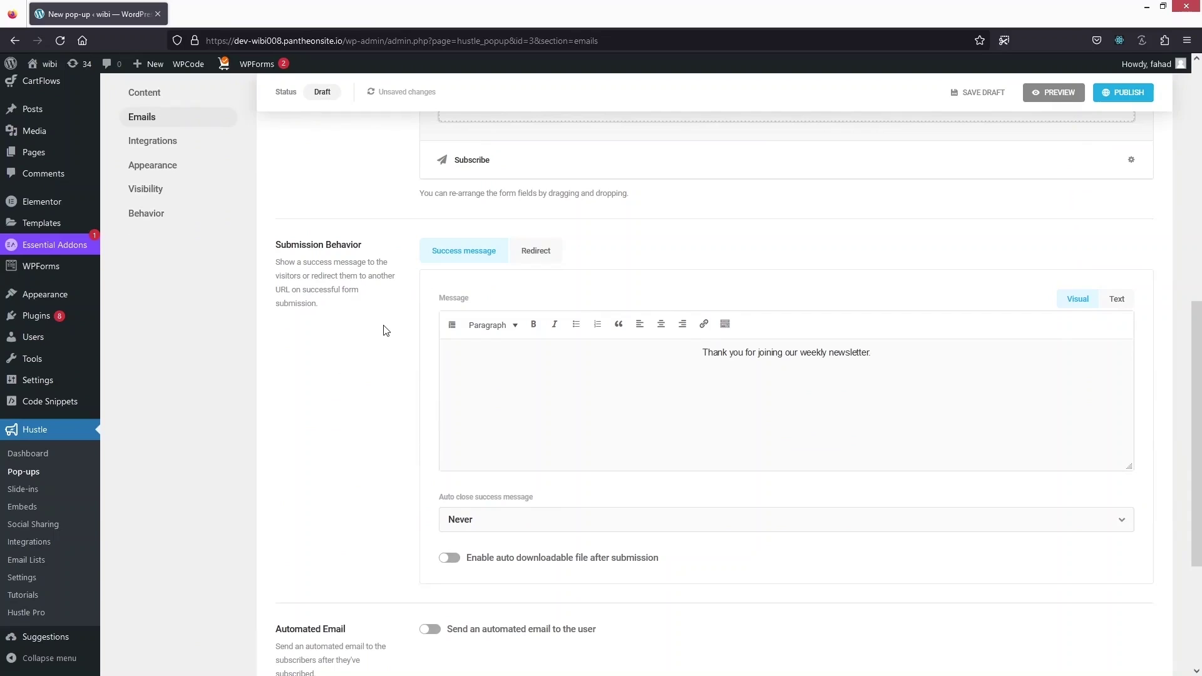
Switch Submission Behavior from the success message to Redirect.
drag(704, 356, 845, 350)
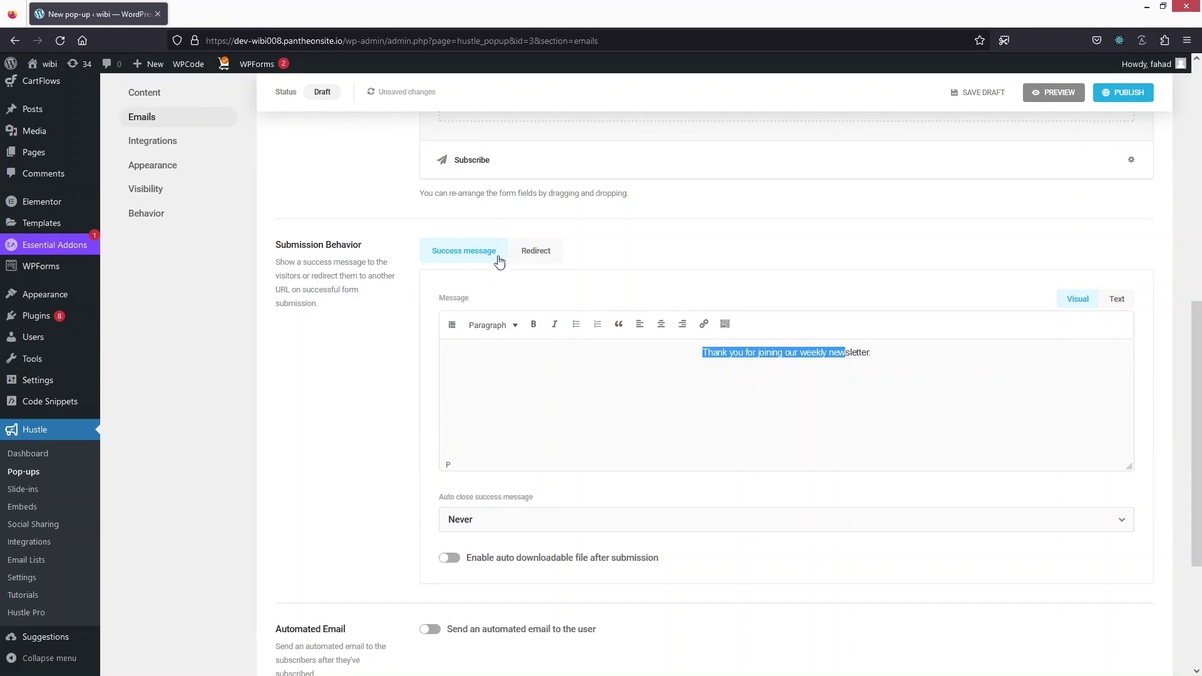
click(551, 254)
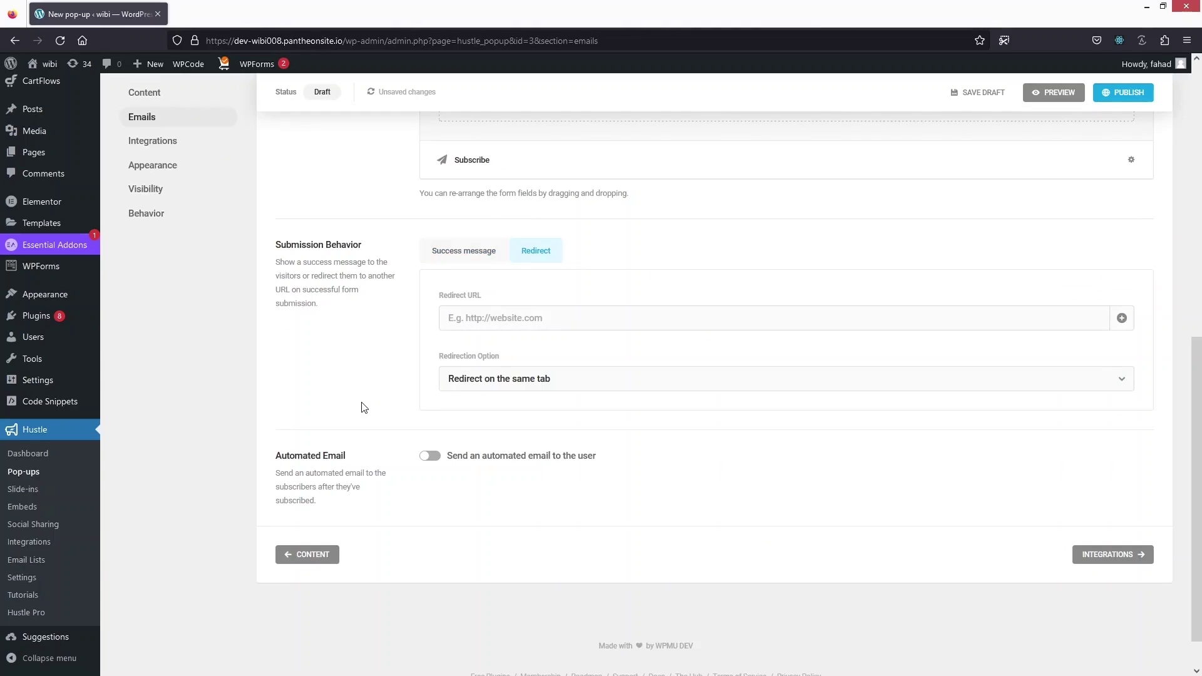
scroll(384, 504, down, 1)
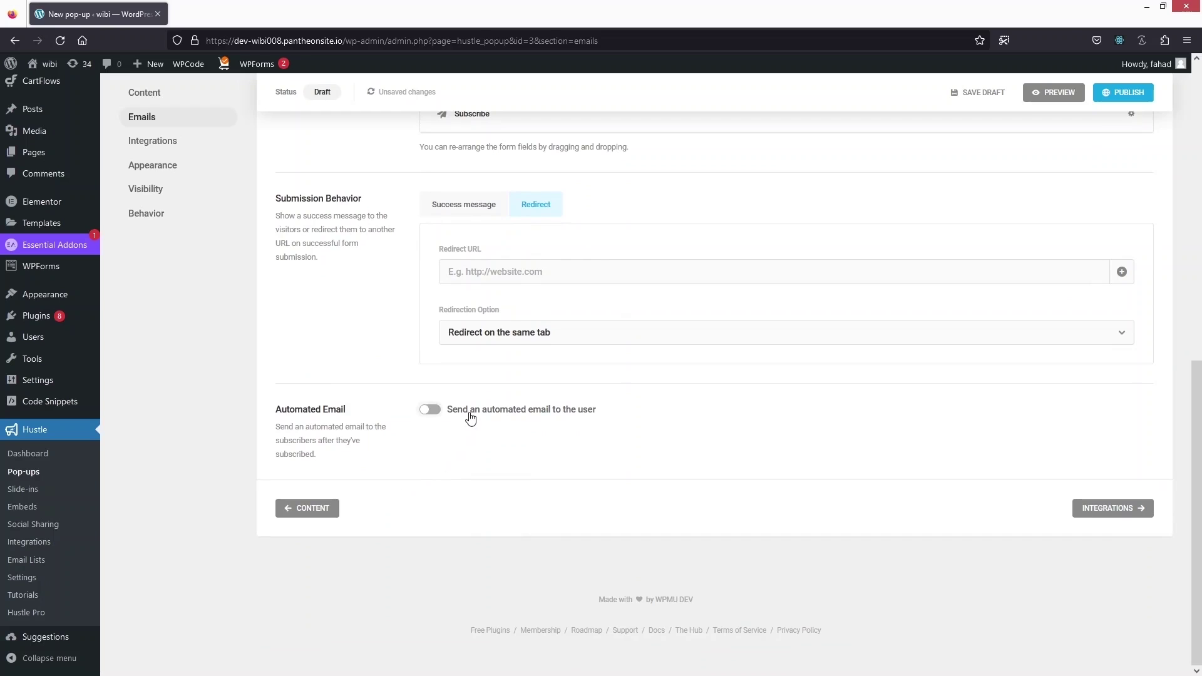
scroll(472, 418, up, 2)
scroll(473, 418, up, 1)
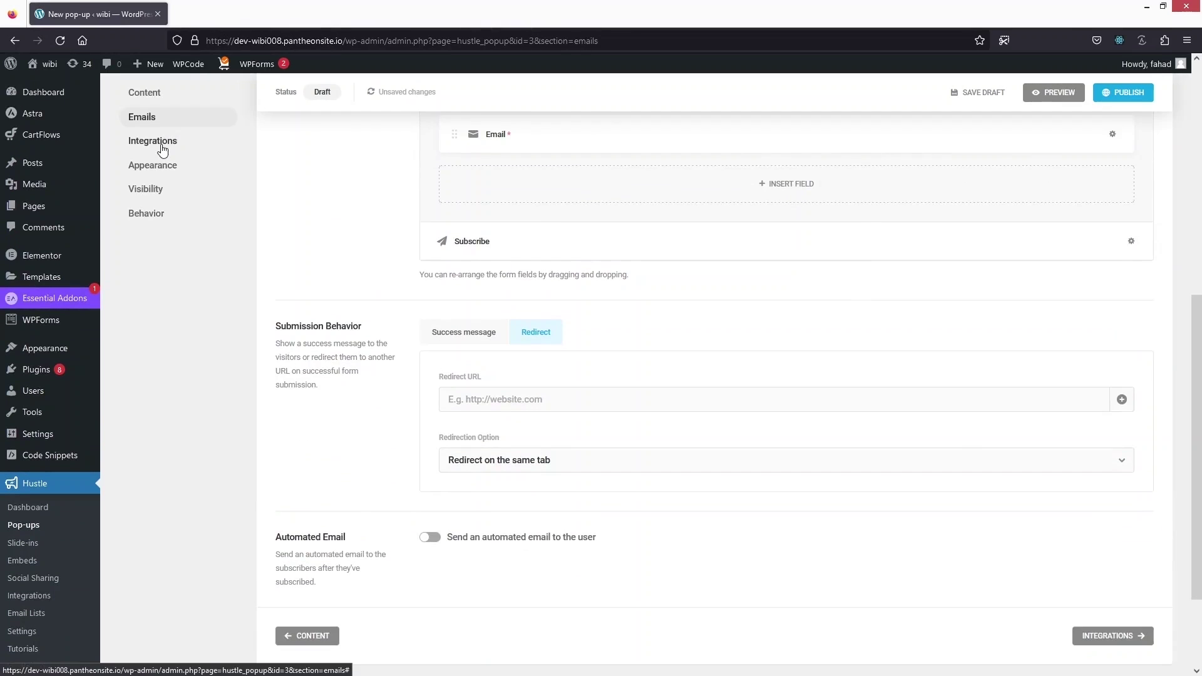
Open the Integrations settings to check that Local List is the active app.
click(162, 151)
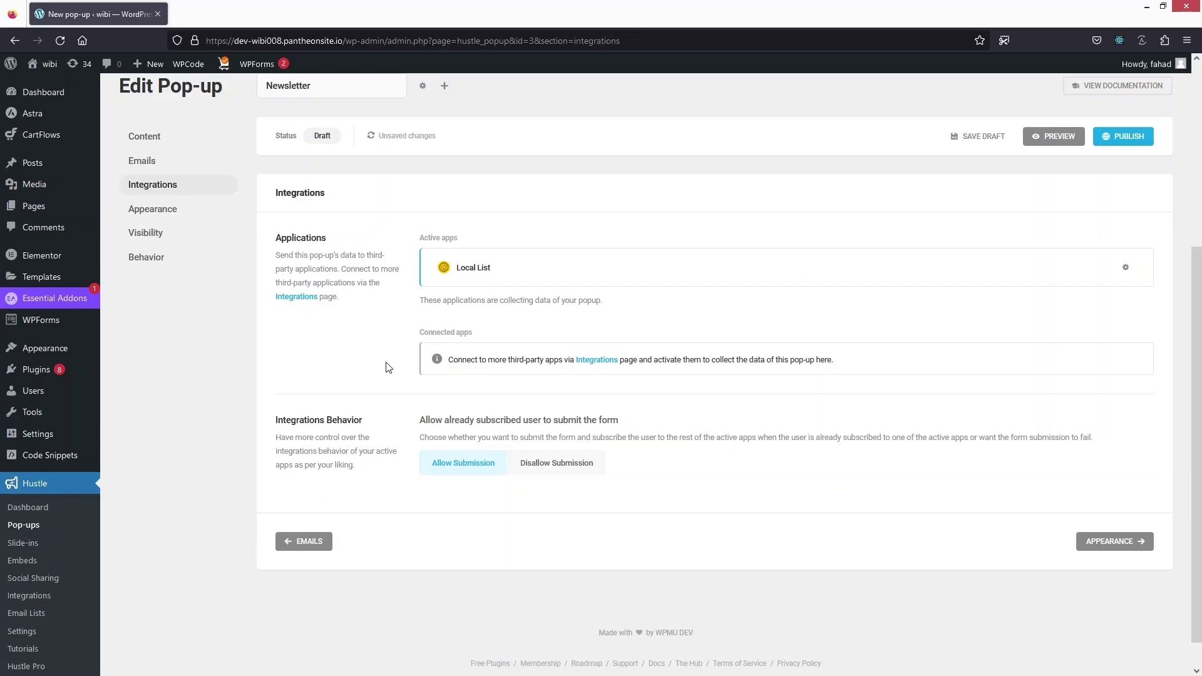
Change the Appearance layout from Default to Opt-in Focus.
click(168, 214)
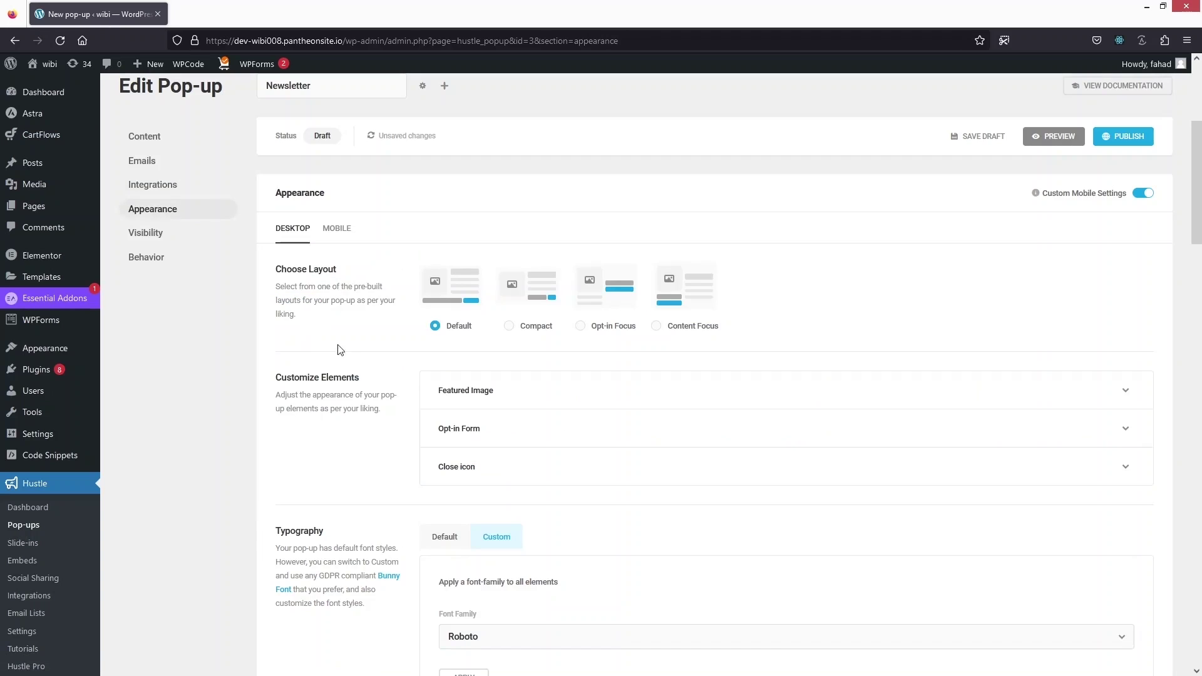
scroll(609, 287, down, 1)
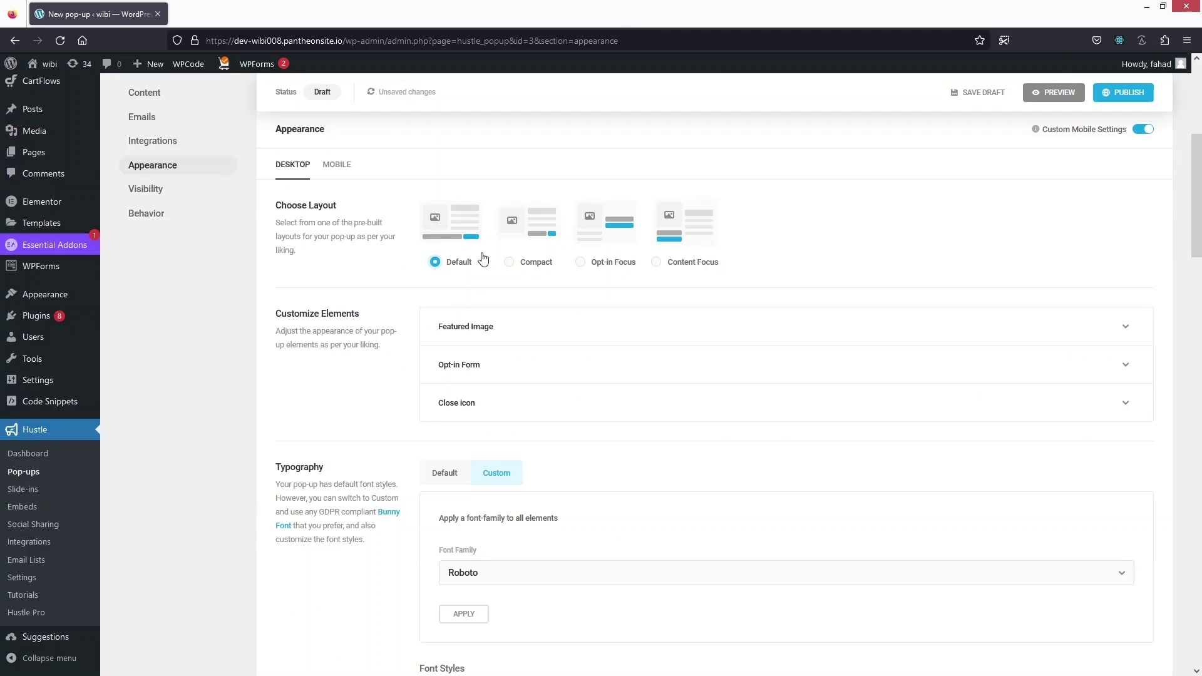
click(580, 262)
scroll(354, 299, down, 2)
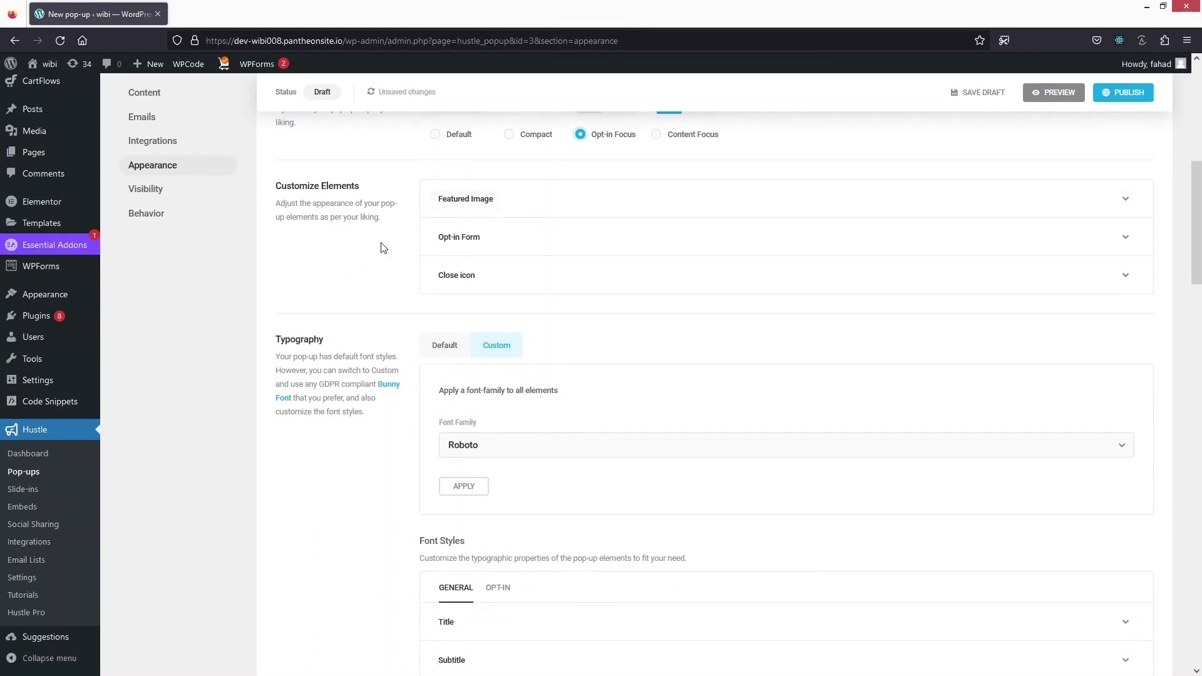
Expand Featured Image, Opt-in Form and Close icon options, reviewing the 12 x 12 outside close icon.
click(491, 197)
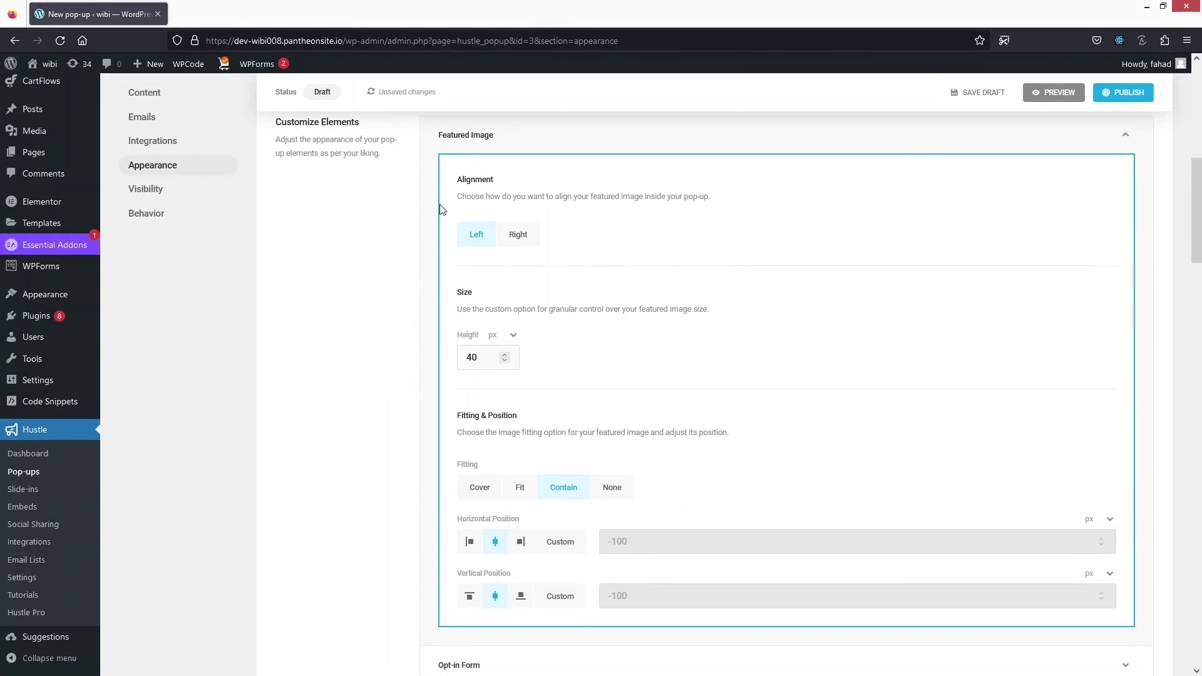
scroll(486, 191, down, 3)
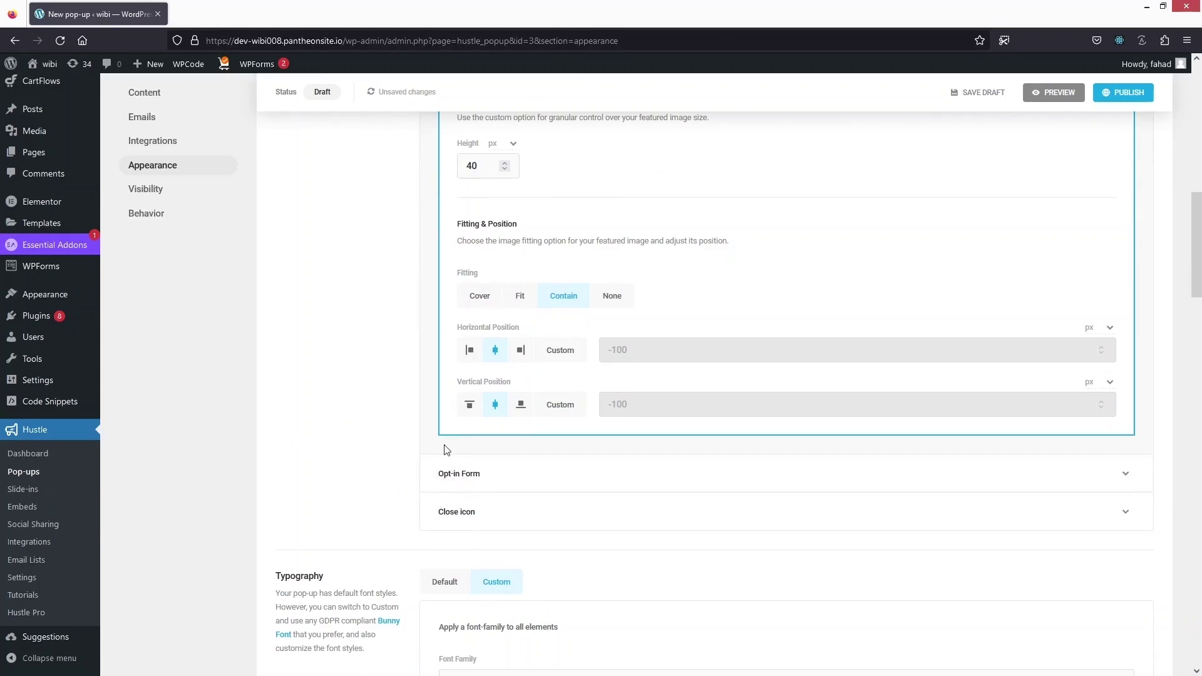
click(495, 483)
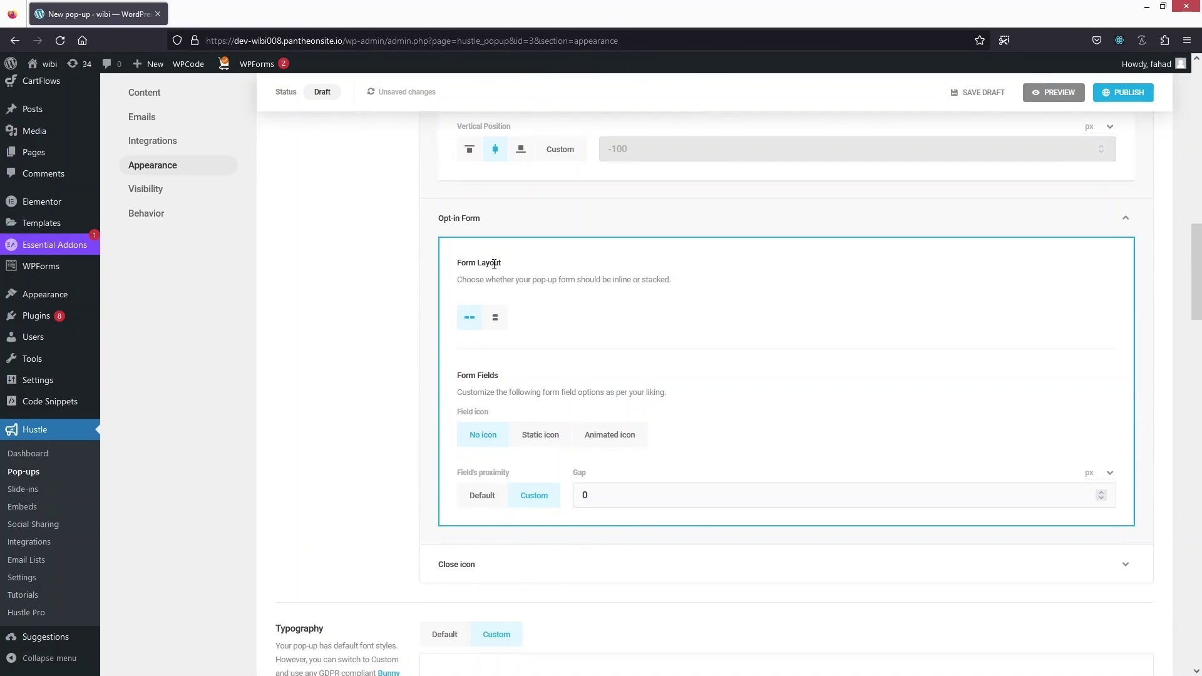
scroll(508, 376, down, 1)
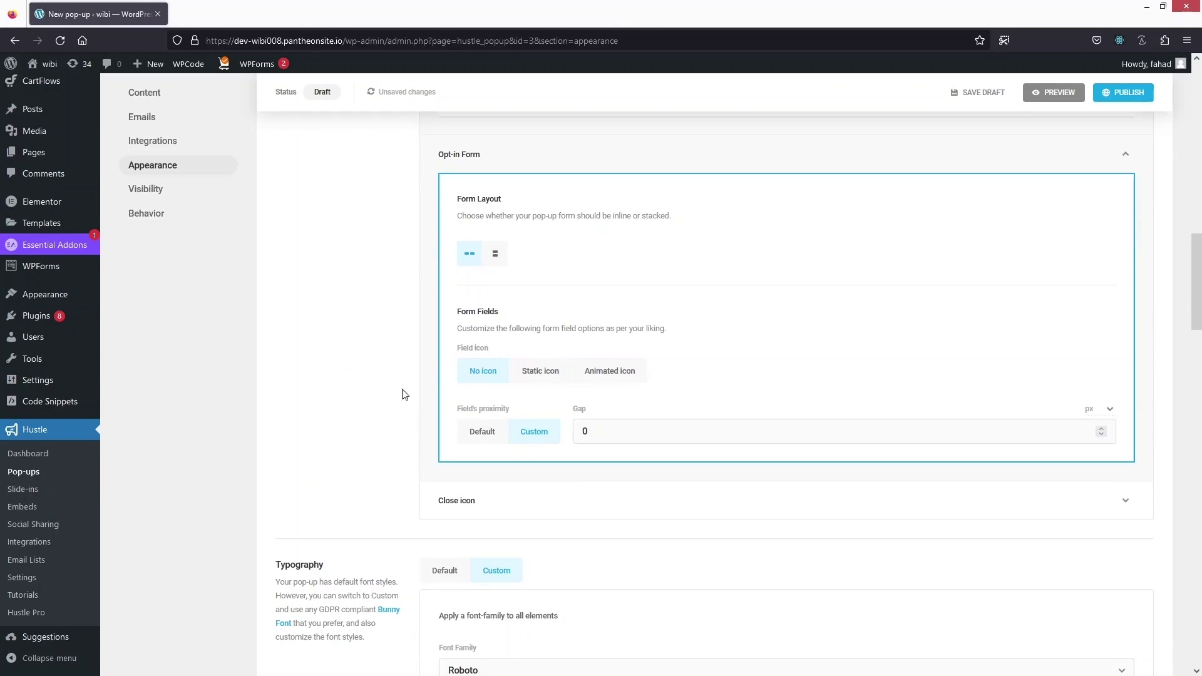
scroll(375, 402, down, 2)
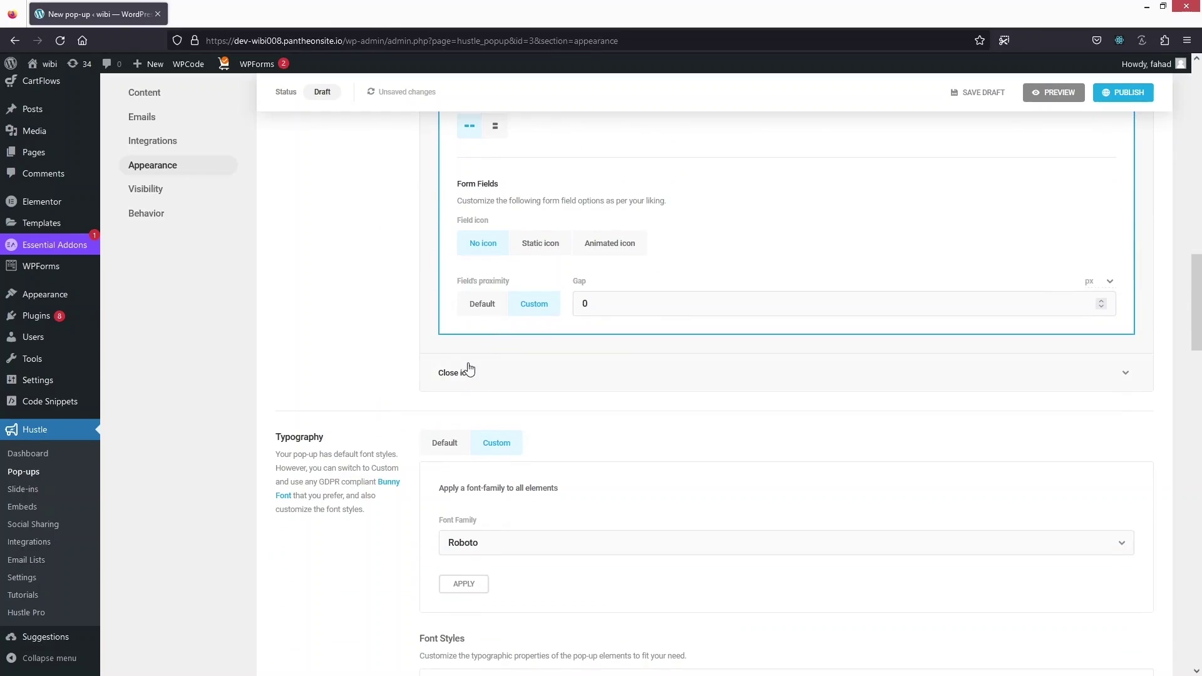
click(469, 372)
scroll(442, 401, down, 3)
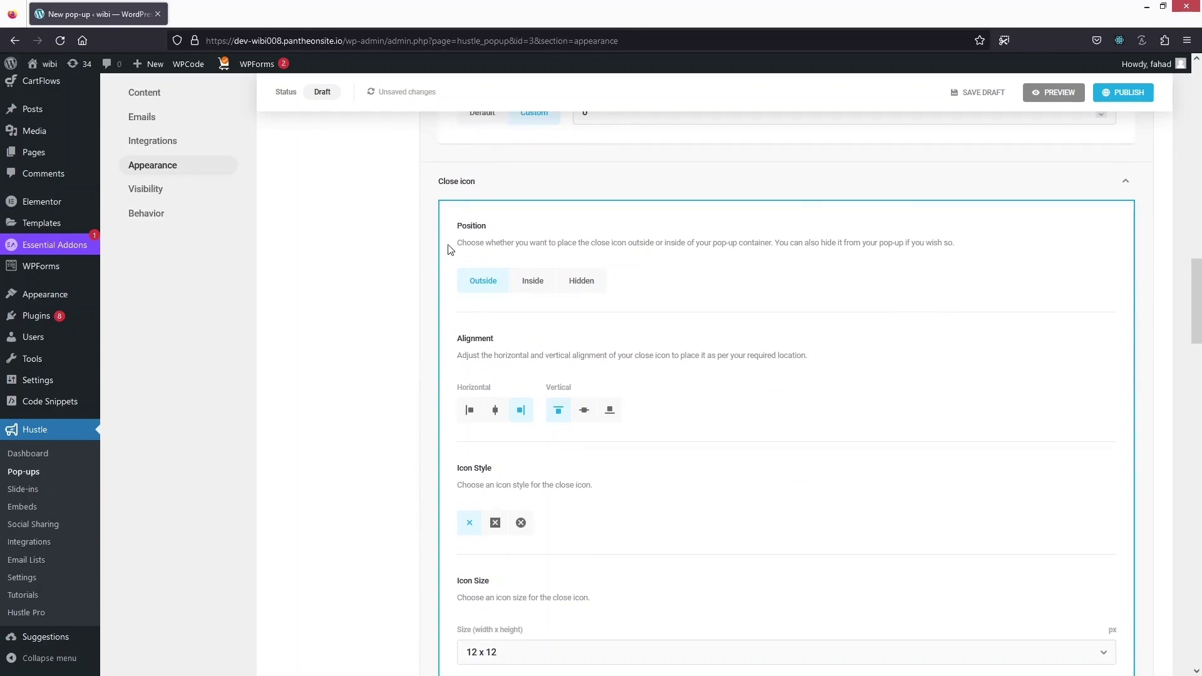
scroll(471, 375, down, 1)
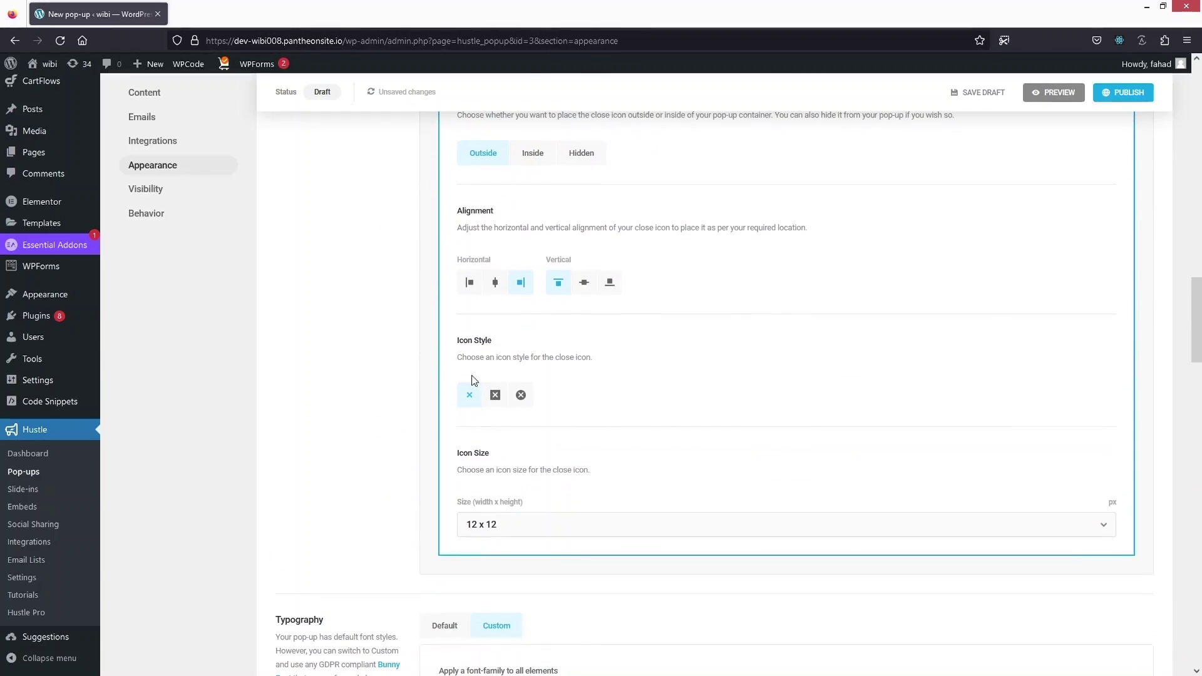
scroll(478, 352, up, 2)
scroll(476, 356, down, 3)
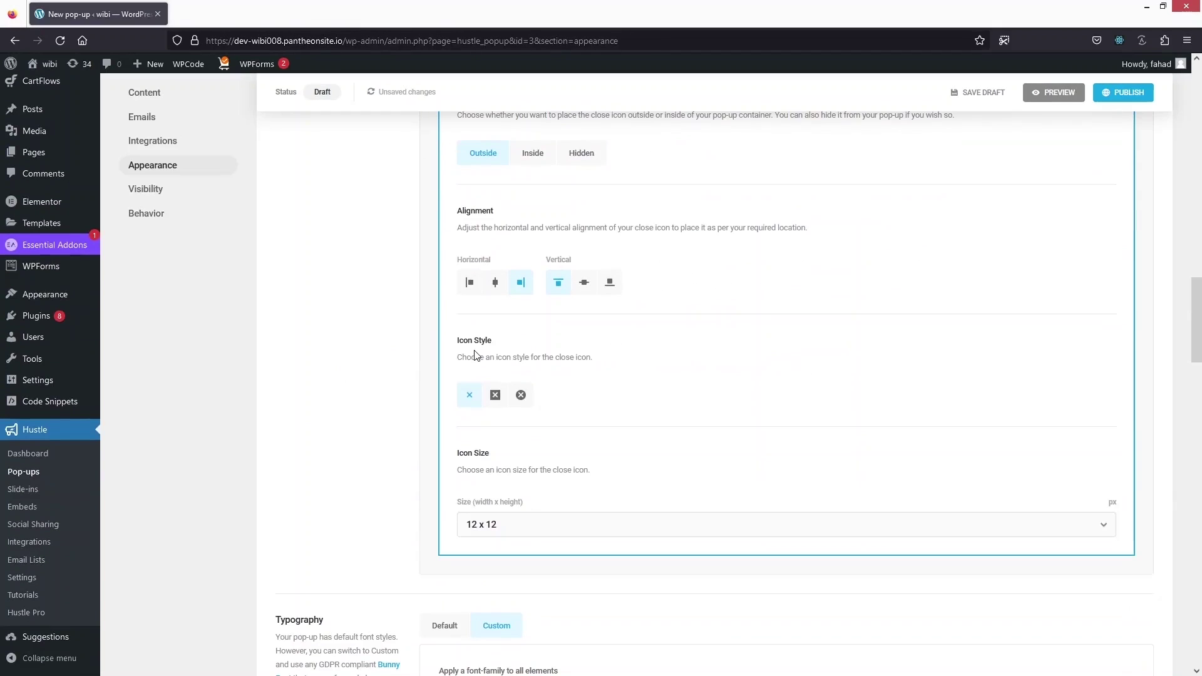
scroll(479, 360, down, 2)
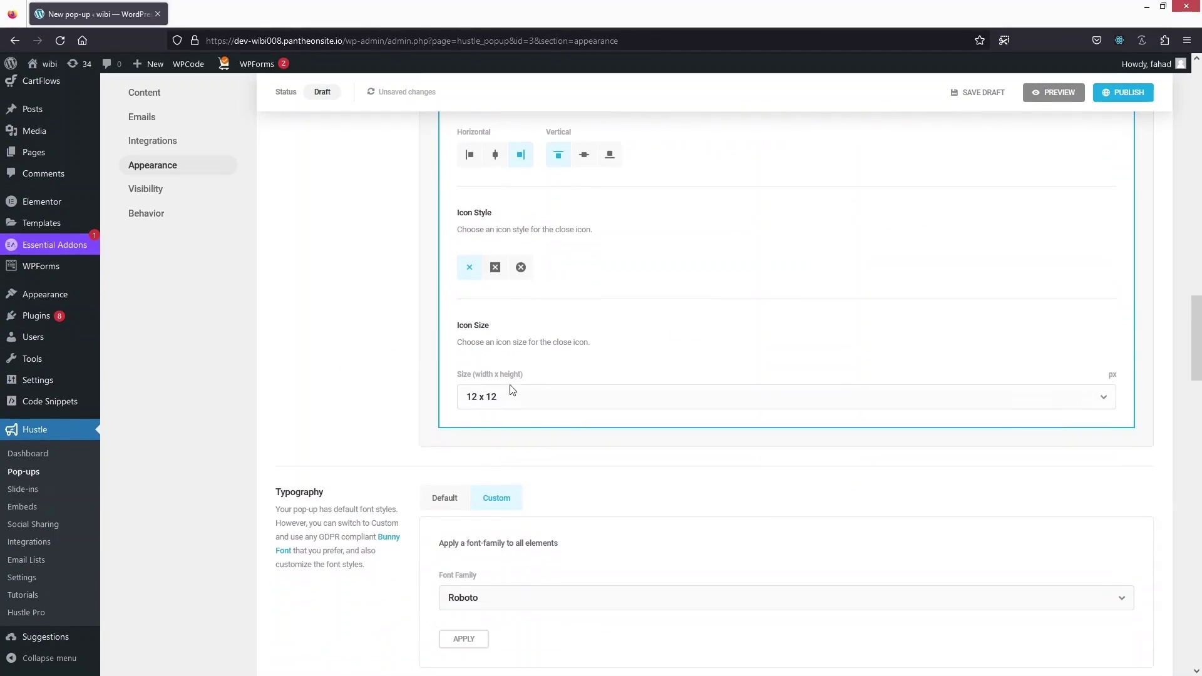
scroll(348, 499, down, 3)
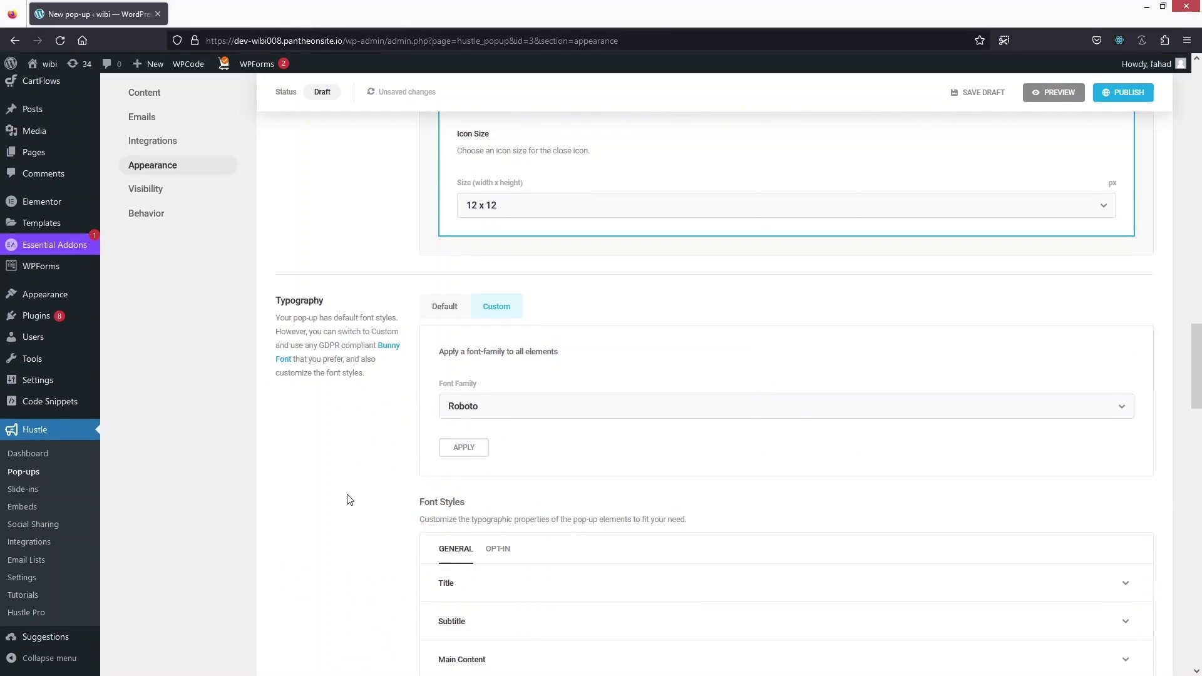
Scroll through the remaining Appearance options, then go to Visibility, which has no conditions yet.
scroll(349, 499, down, 4)
scroll(346, 497, up, 3)
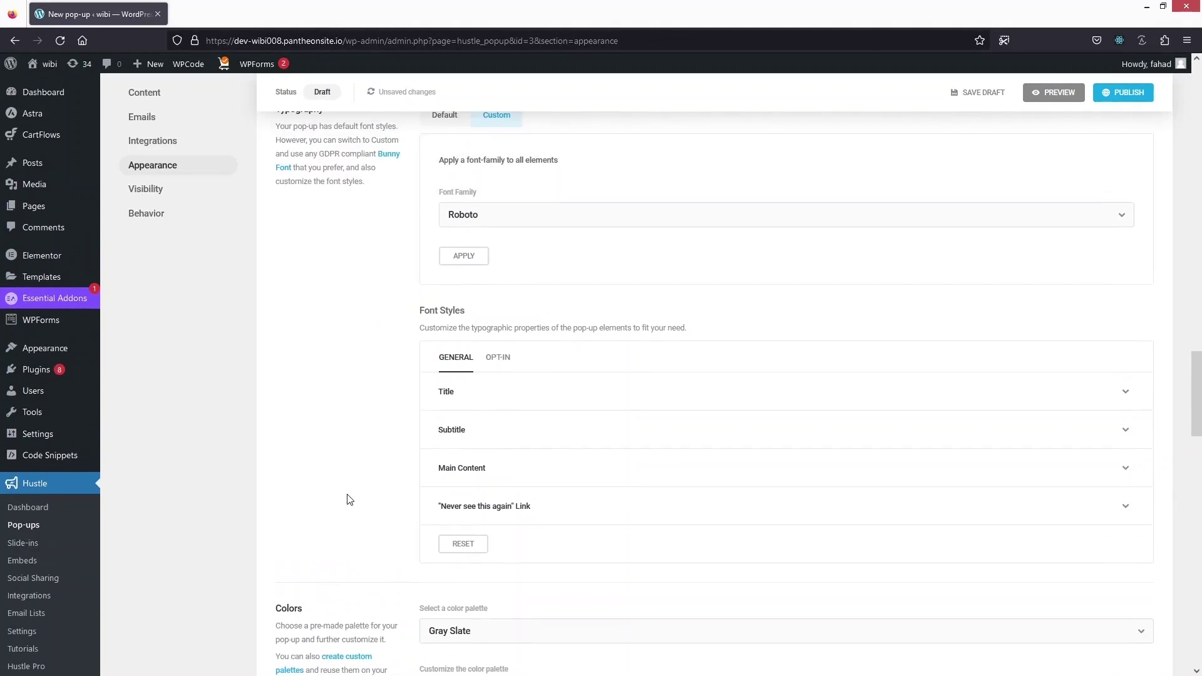
scroll(336, 403, down, 6)
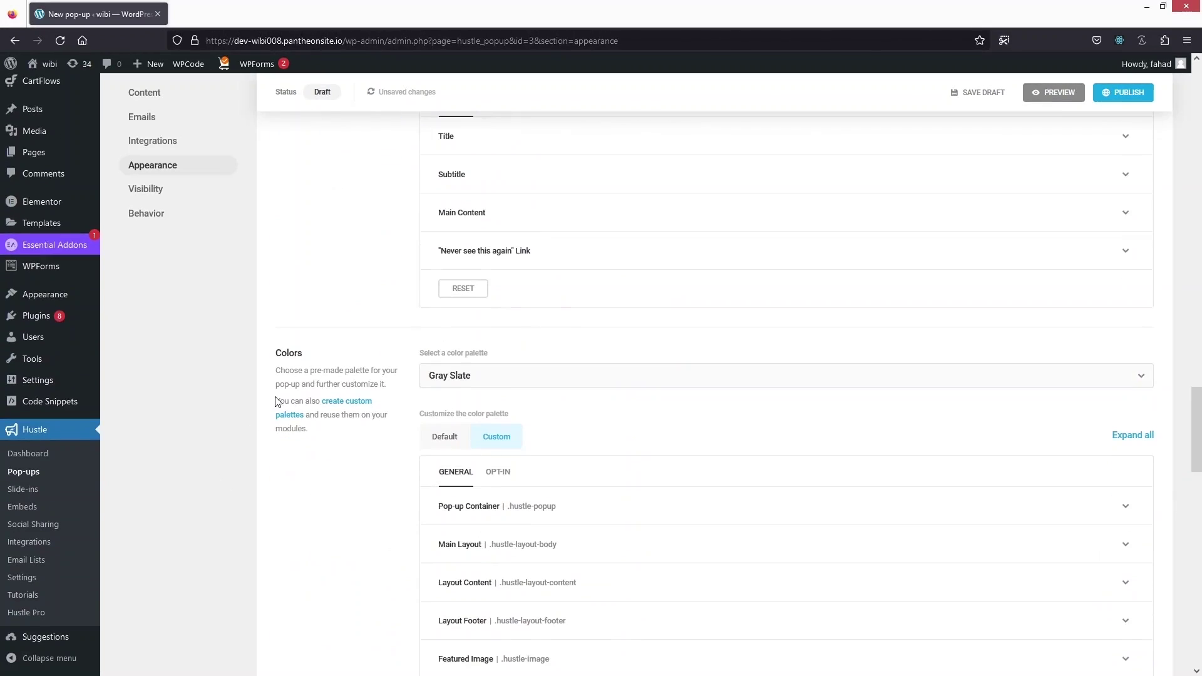
scroll(276, 401, down, 6)
scroll(278, 402, down, 11)
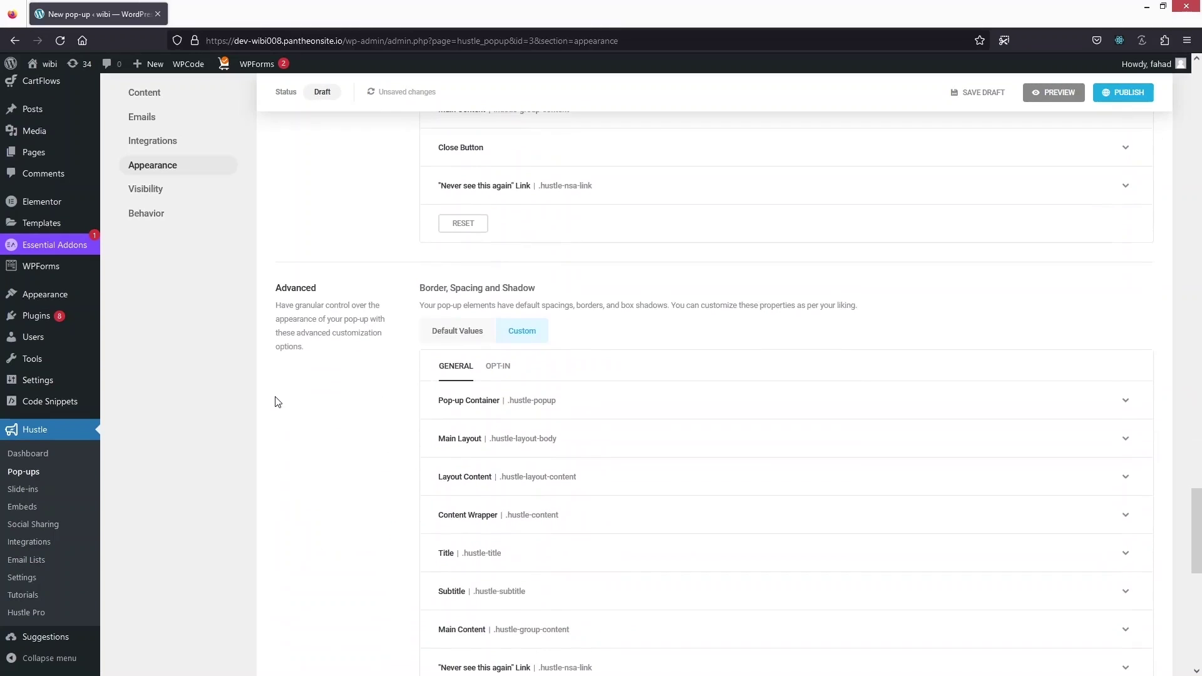
scroll(278, 402, down, 4)
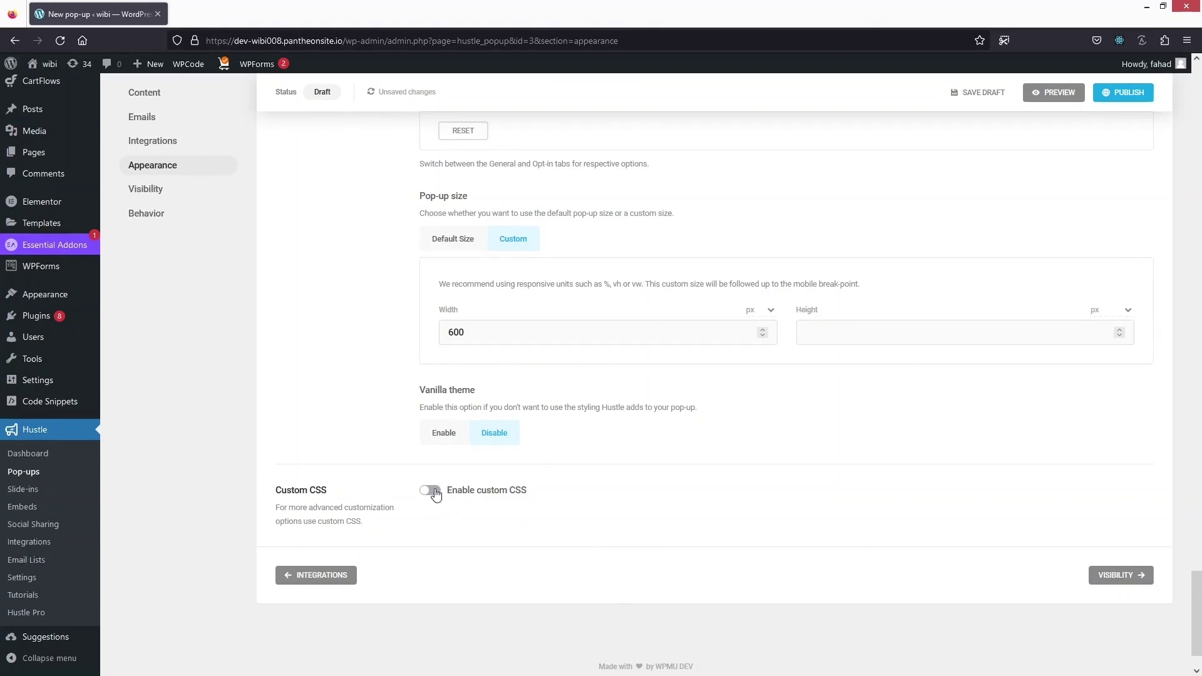
click(162, 196)
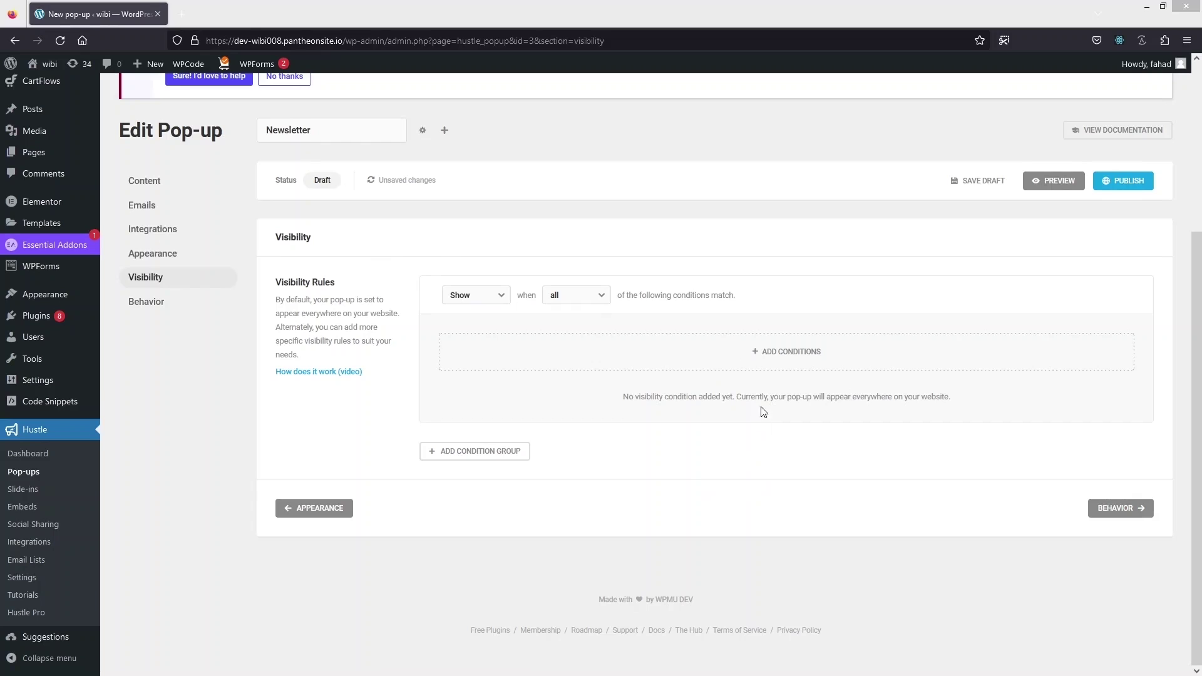
Pick Pages in the Choose Conditions list and add it as a visibility rule.
click(752, 358)
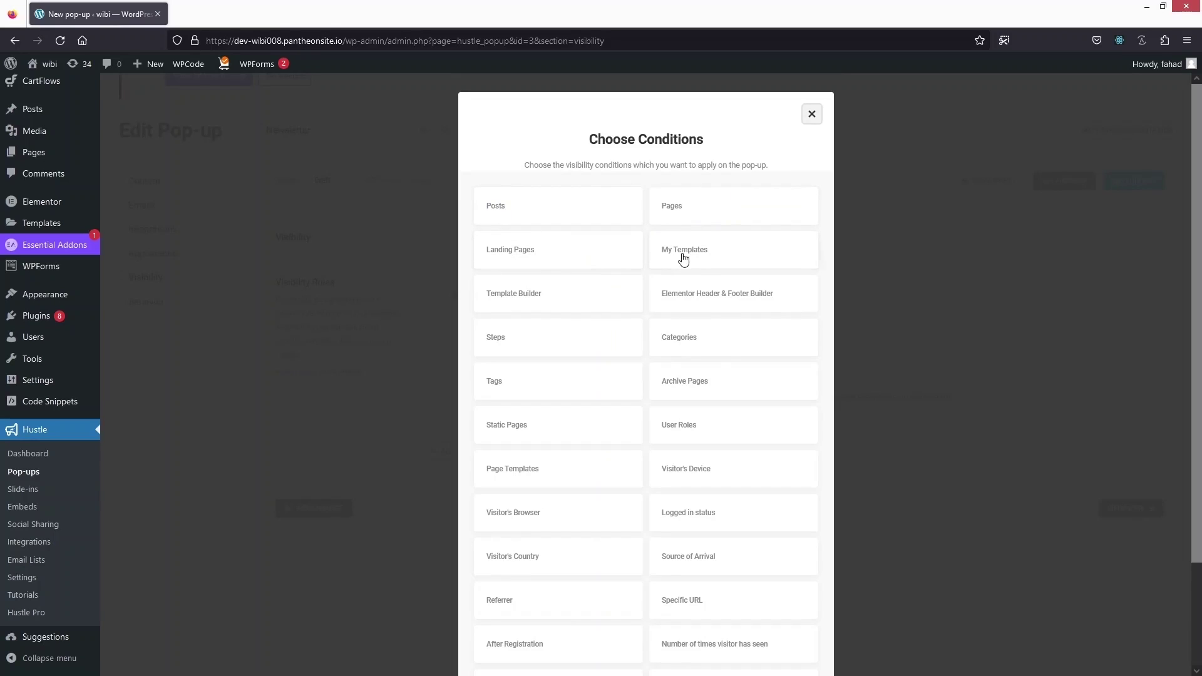
scroll(498, 345, down, 3)
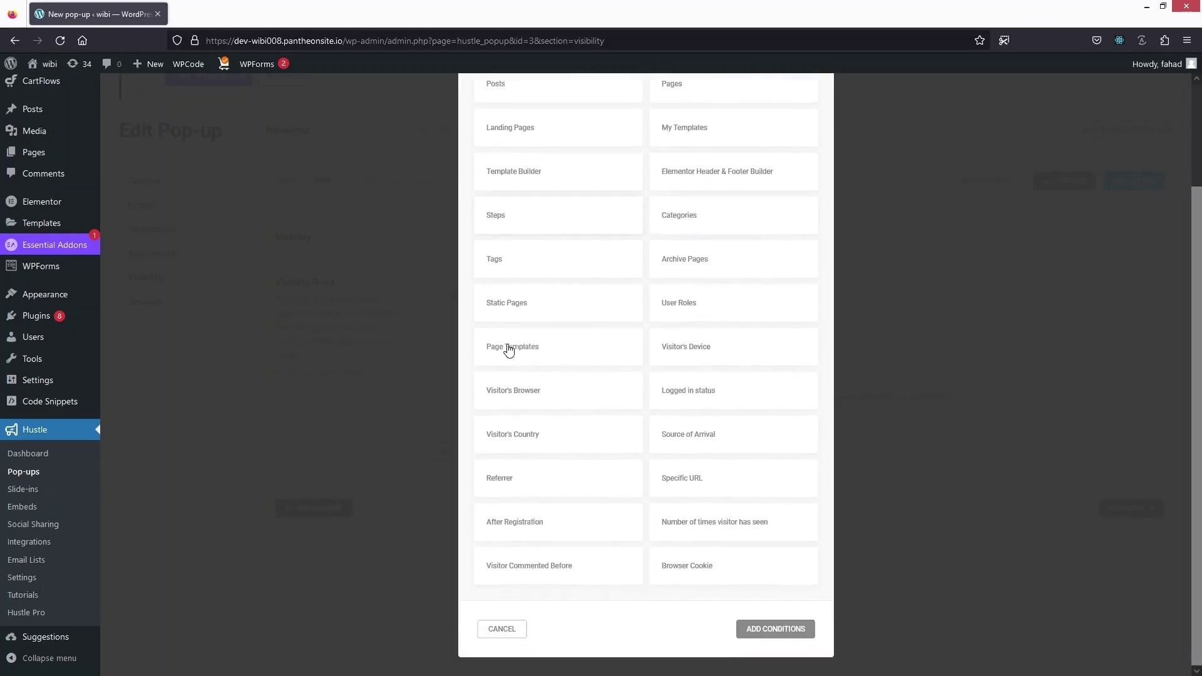
scroll(505, 349, up, 3)
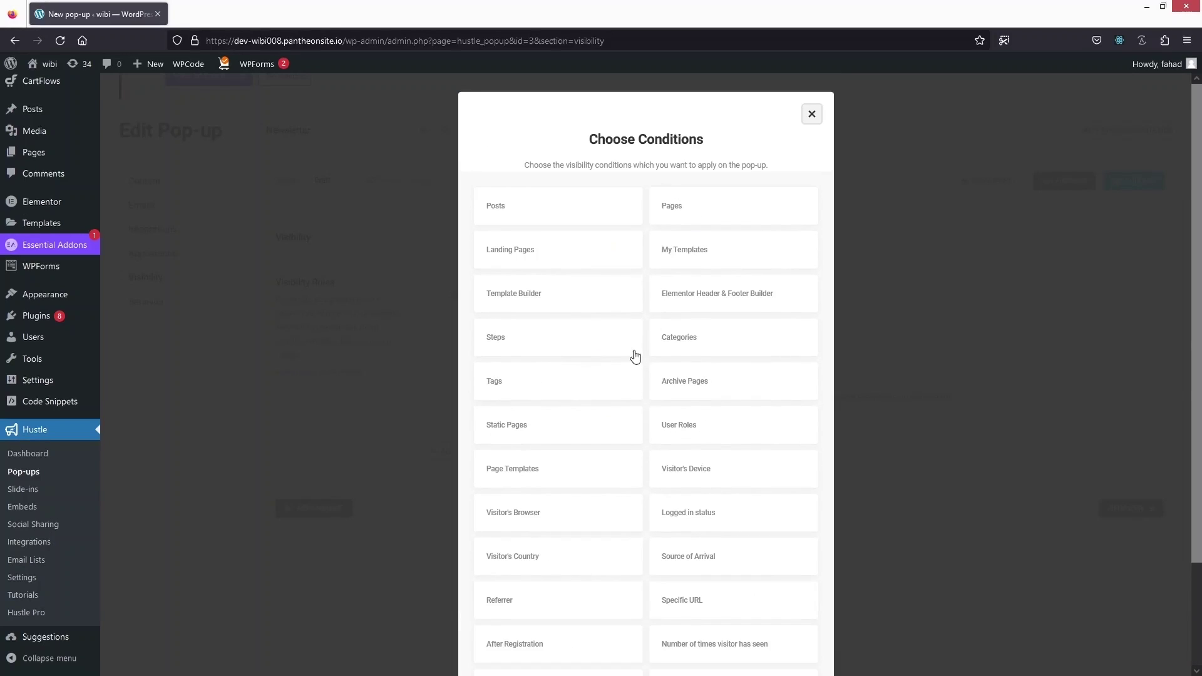
click(685, 211)
scroll(744, 540, down, 3)
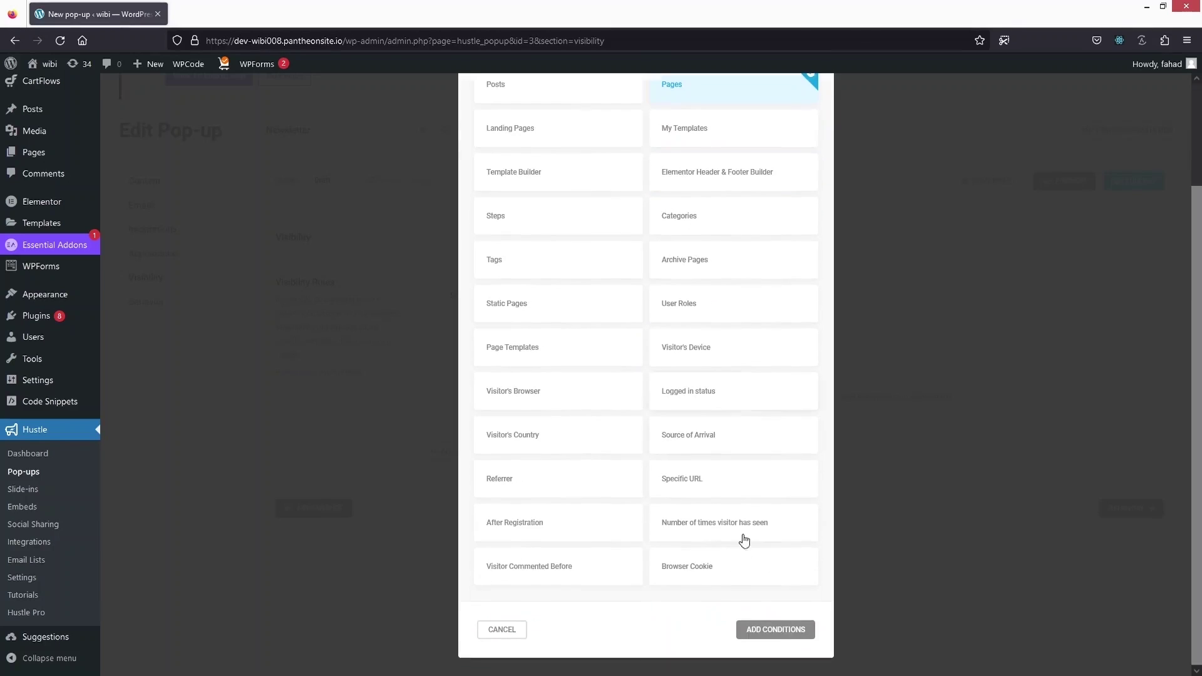
click(758, 628)
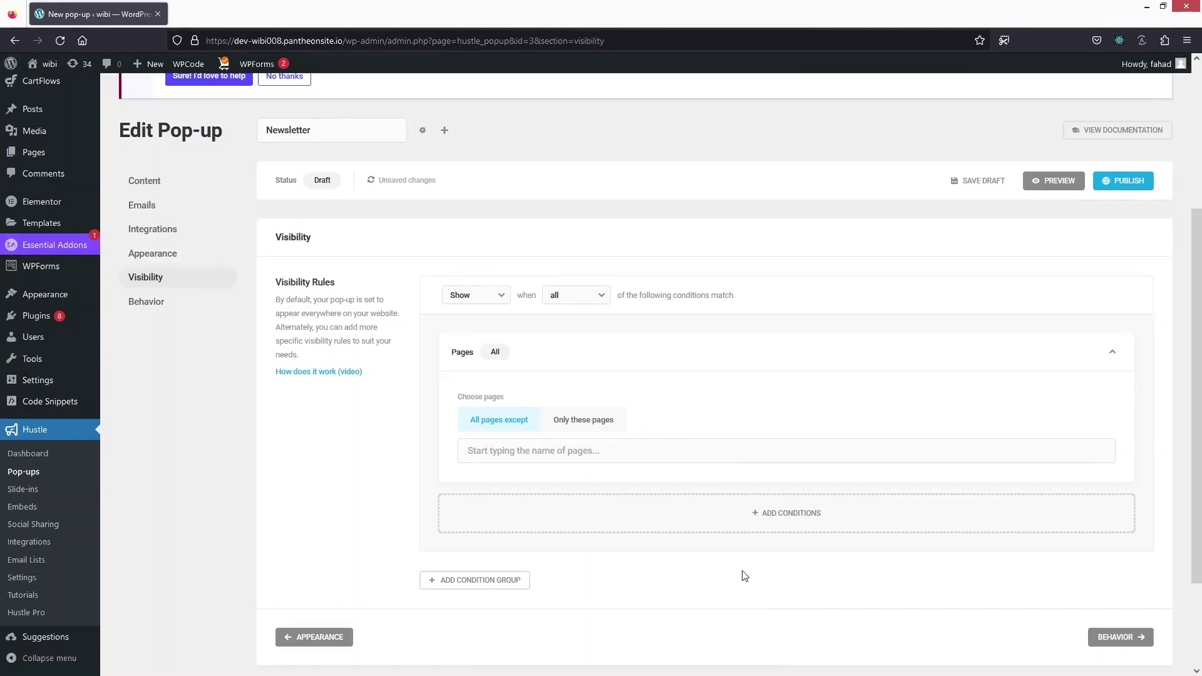
Set the Pages condition to Only these pages, choosing Home and About.
scroll(495, 410, down, 3)
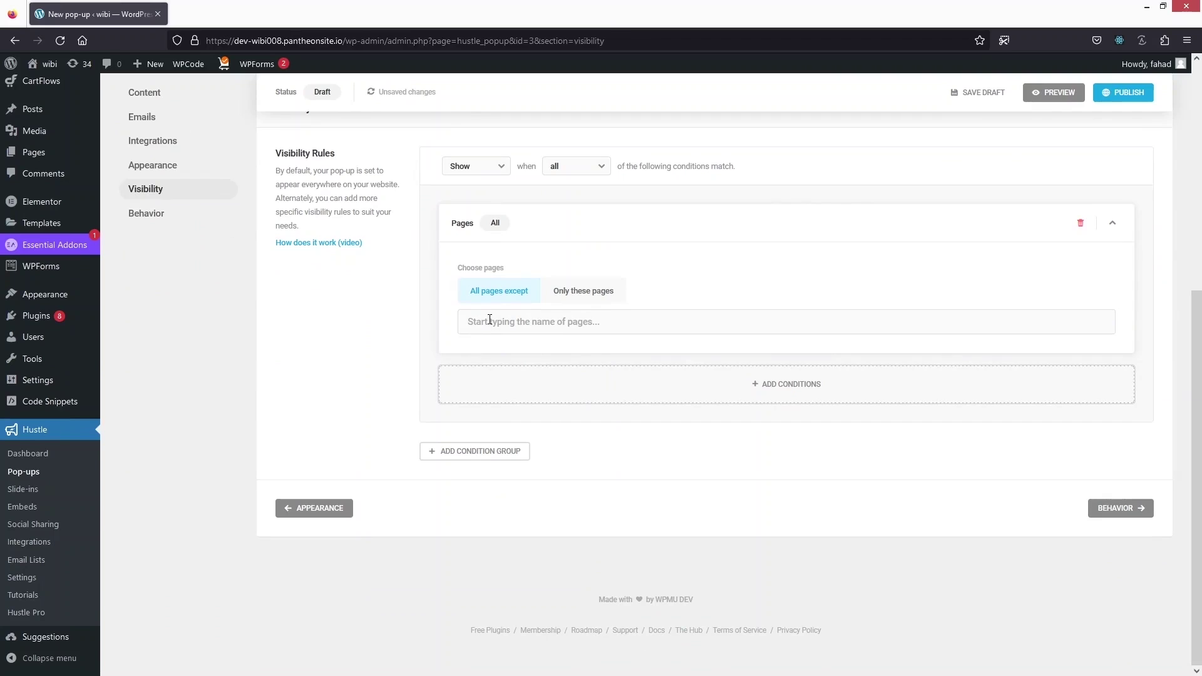
click(580, 296)
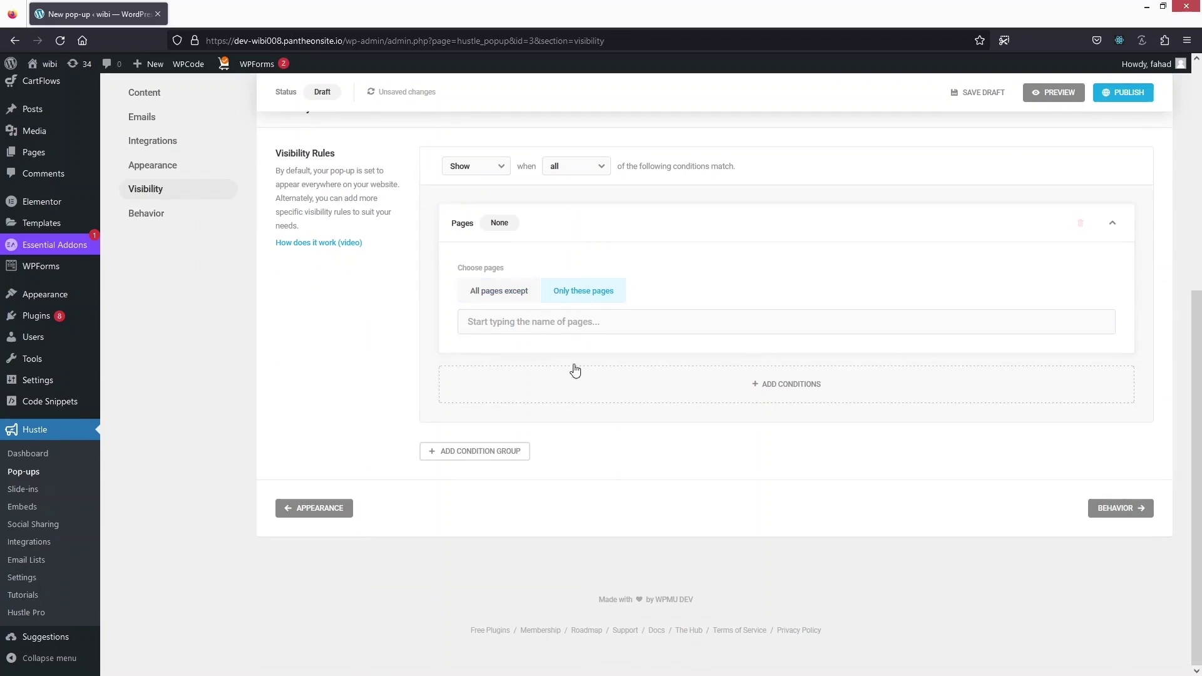
click(601, 322)
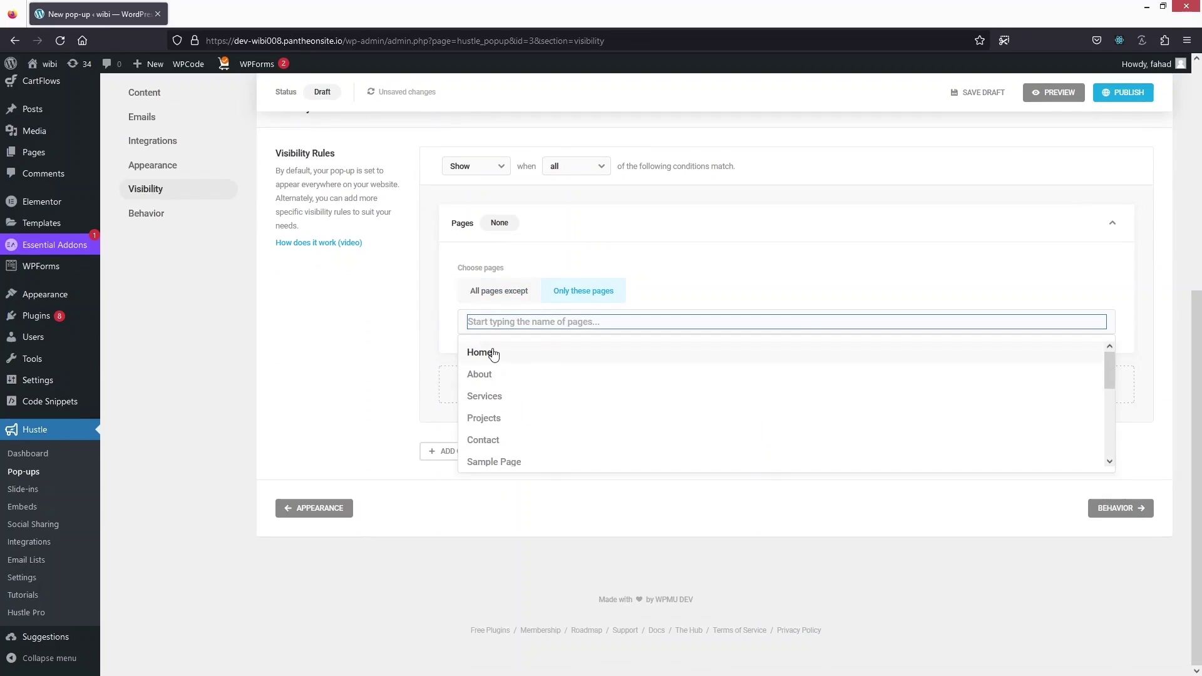
click(493, 354)
click(555, 320)
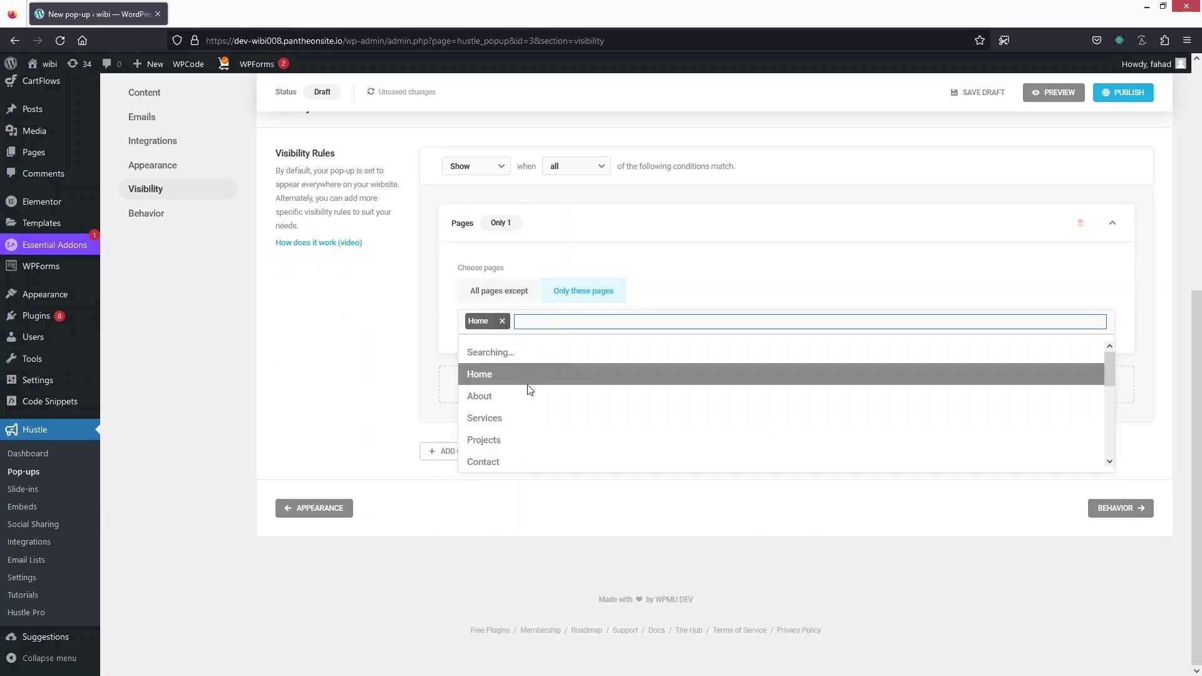
click(508, 375)
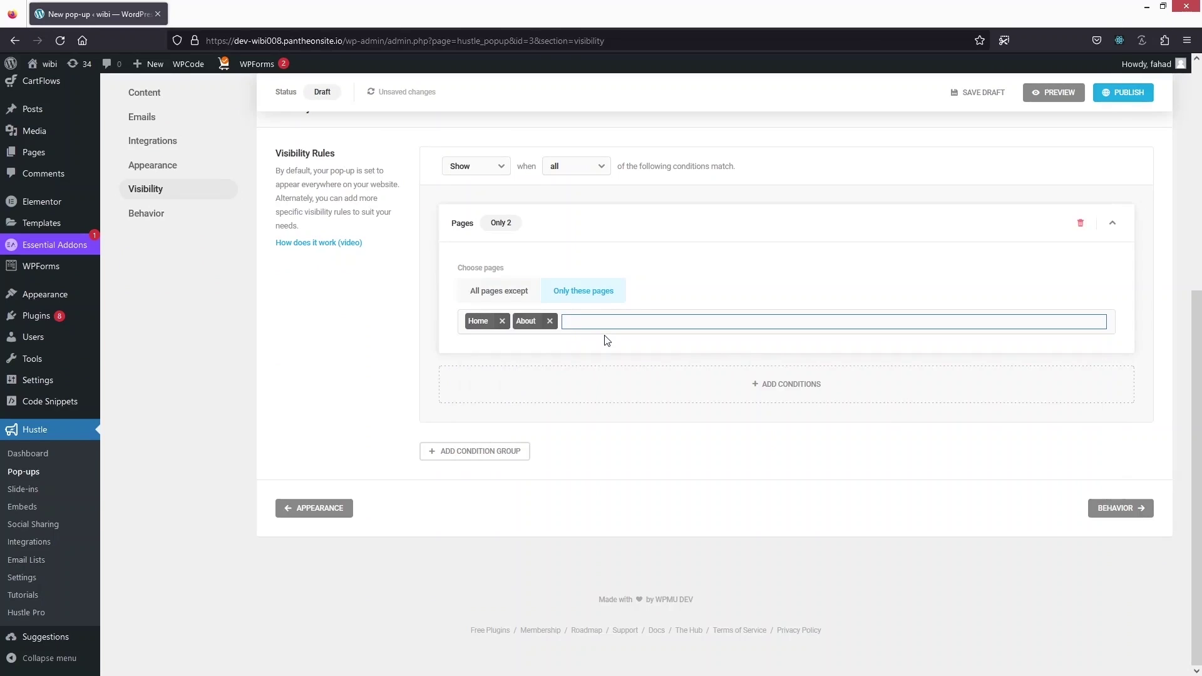
scroll(529, 557, up, 1)
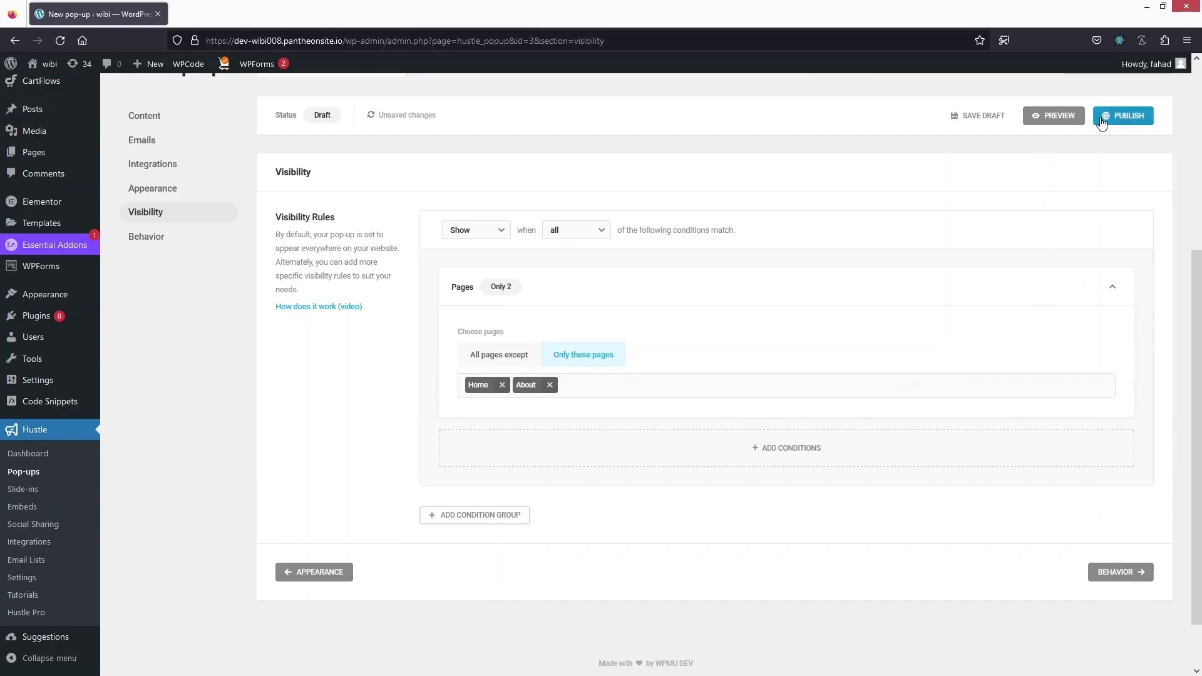
Publish the Newsletter pop-up, dismiss the Ready to go! notice, and go to Behavior settings.
click(1124, 116)
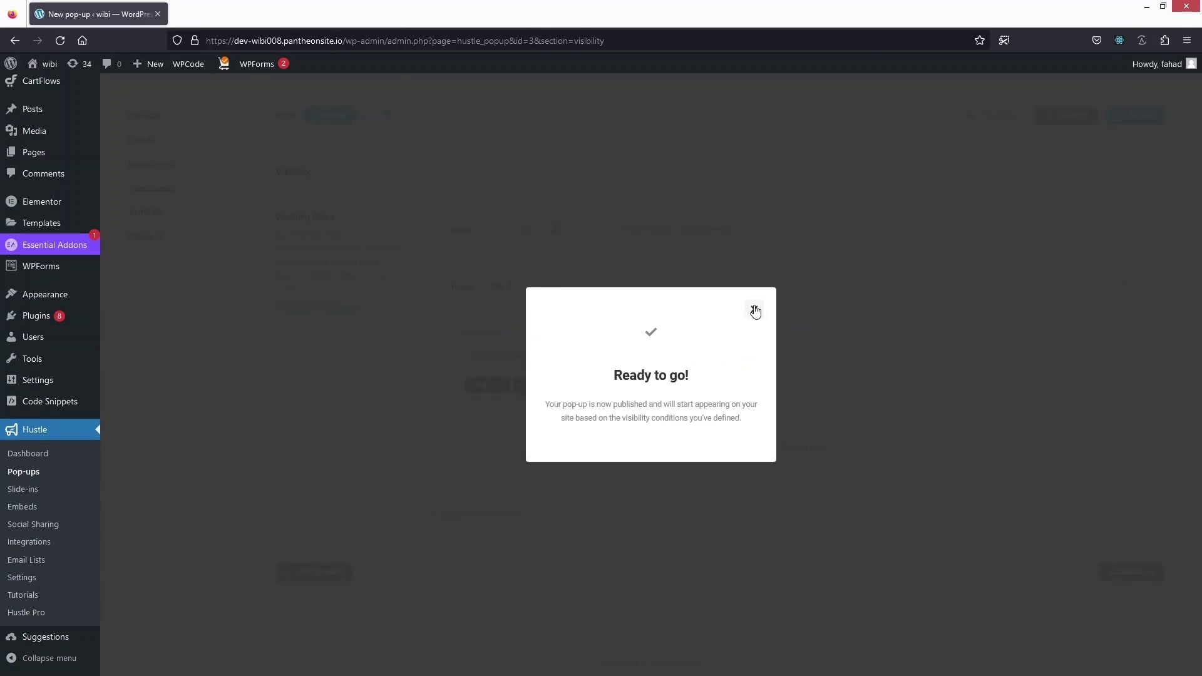
click(757, 308)
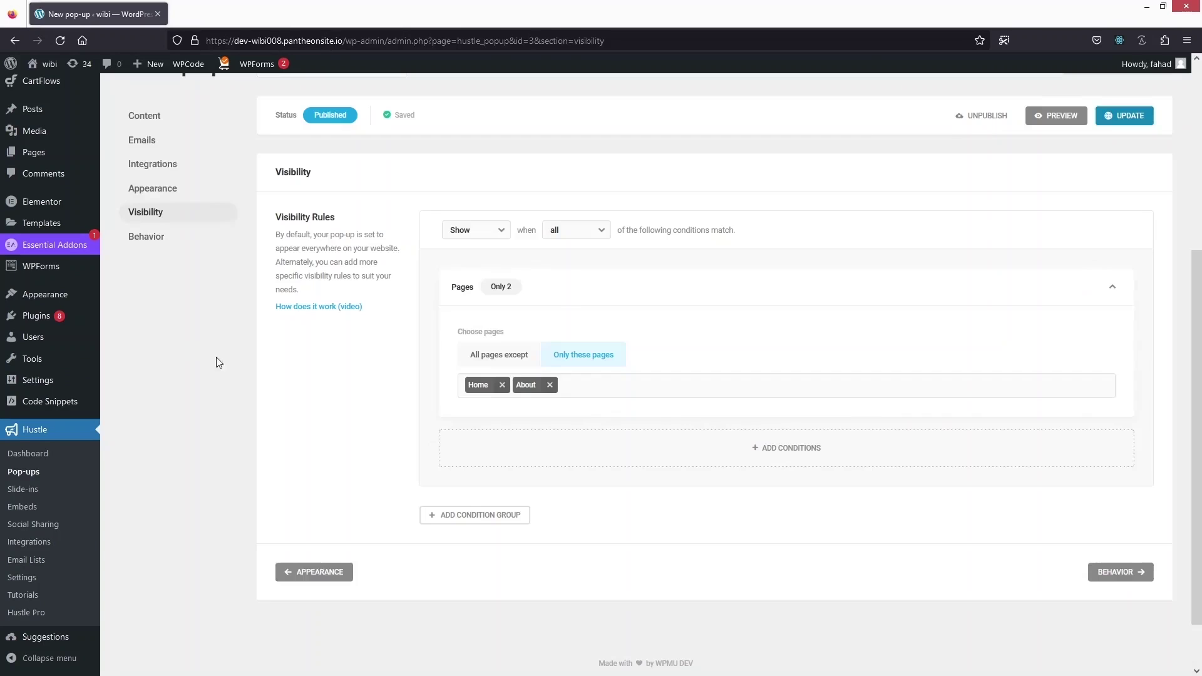
click(142, 242)
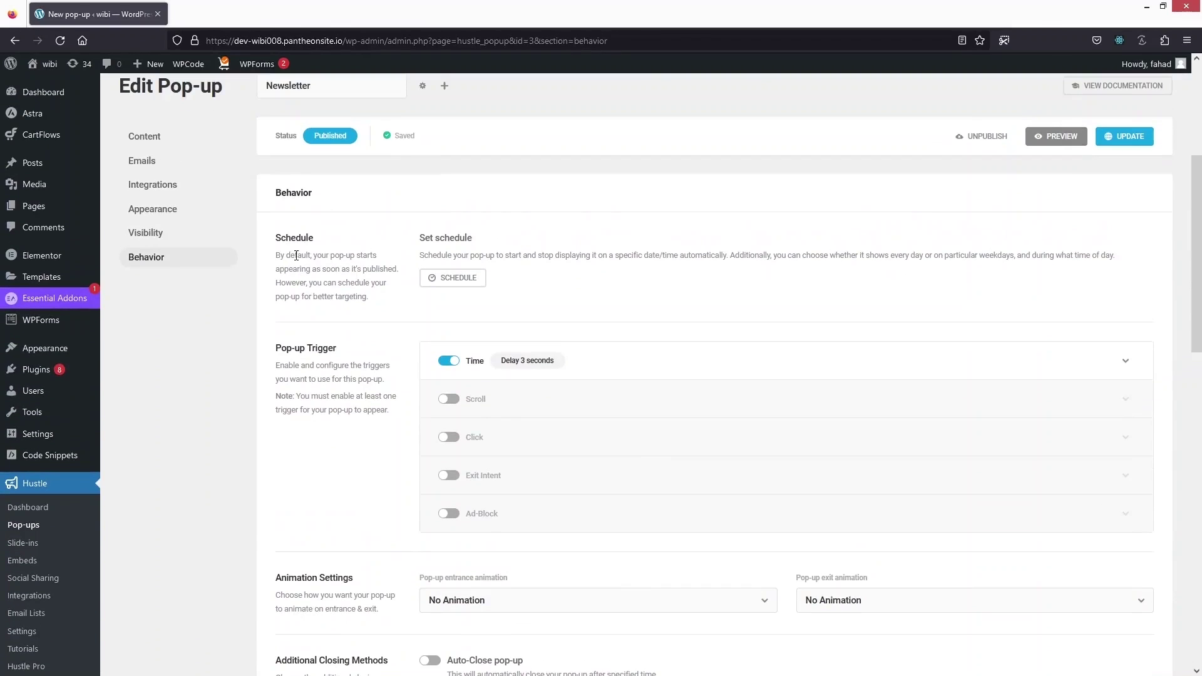
scroll(296, 255, down, 2)
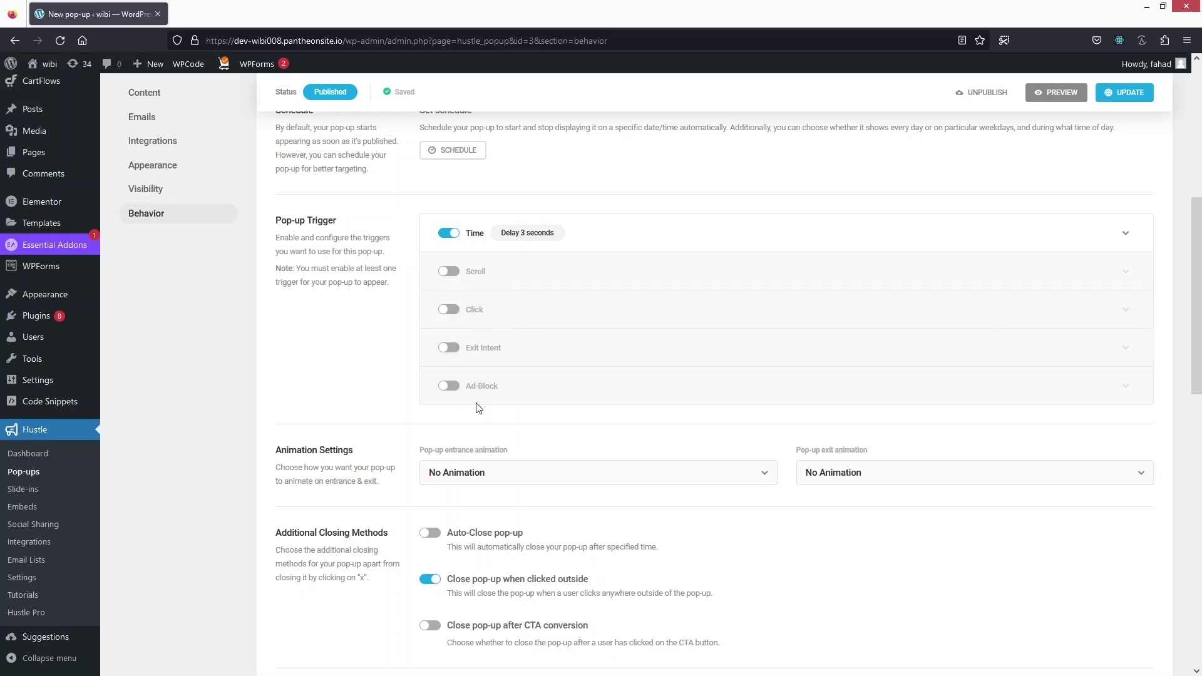
scroll(466, 373, down, 3)
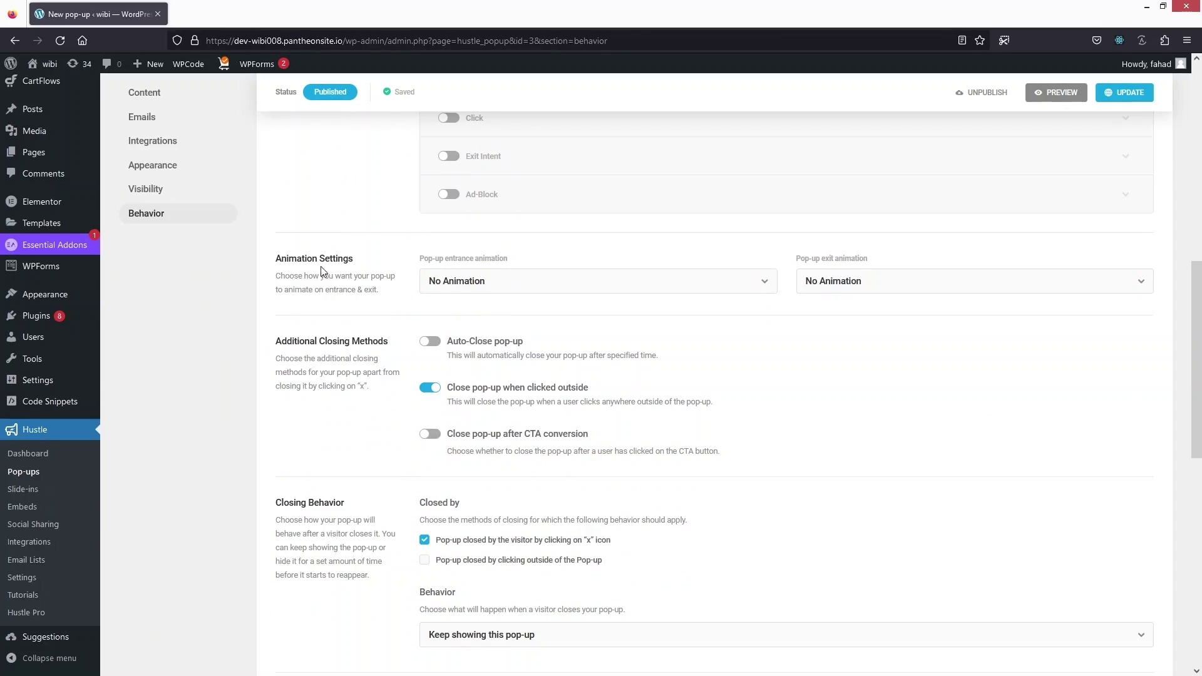
Set the entrance animation to Bounce In Up and the exit animation to Bounce Out Down.
click(612, 287)
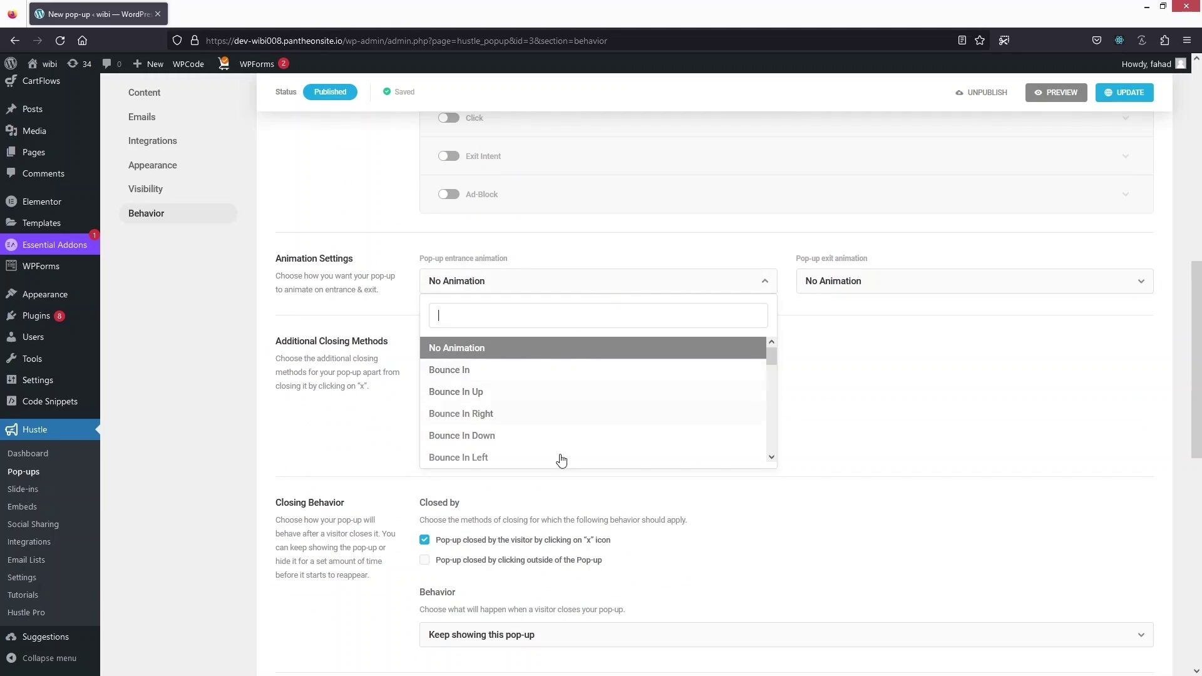
click(487, 395)
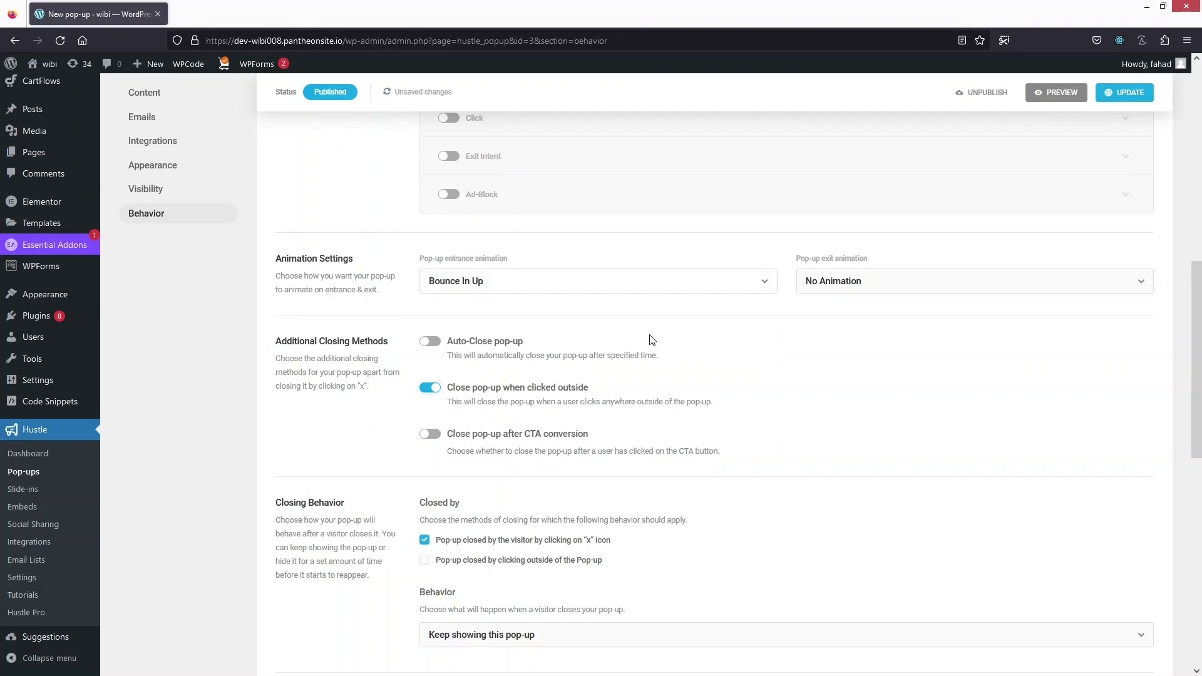
click(924, 282)
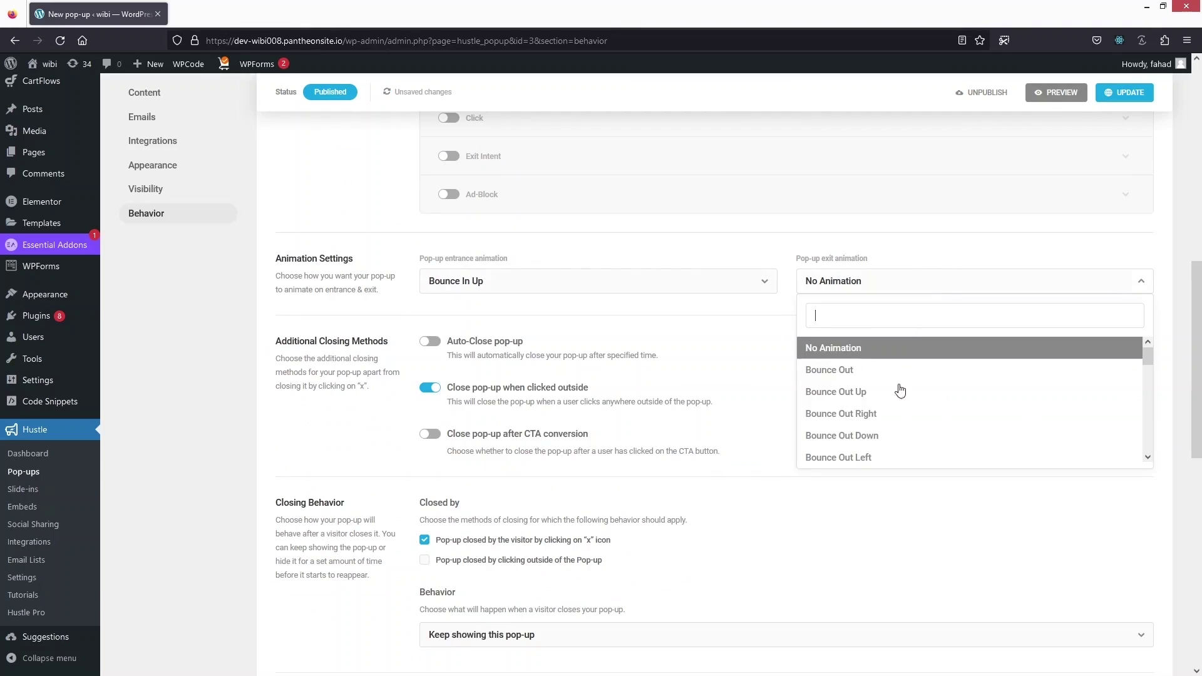
click(874, 438)
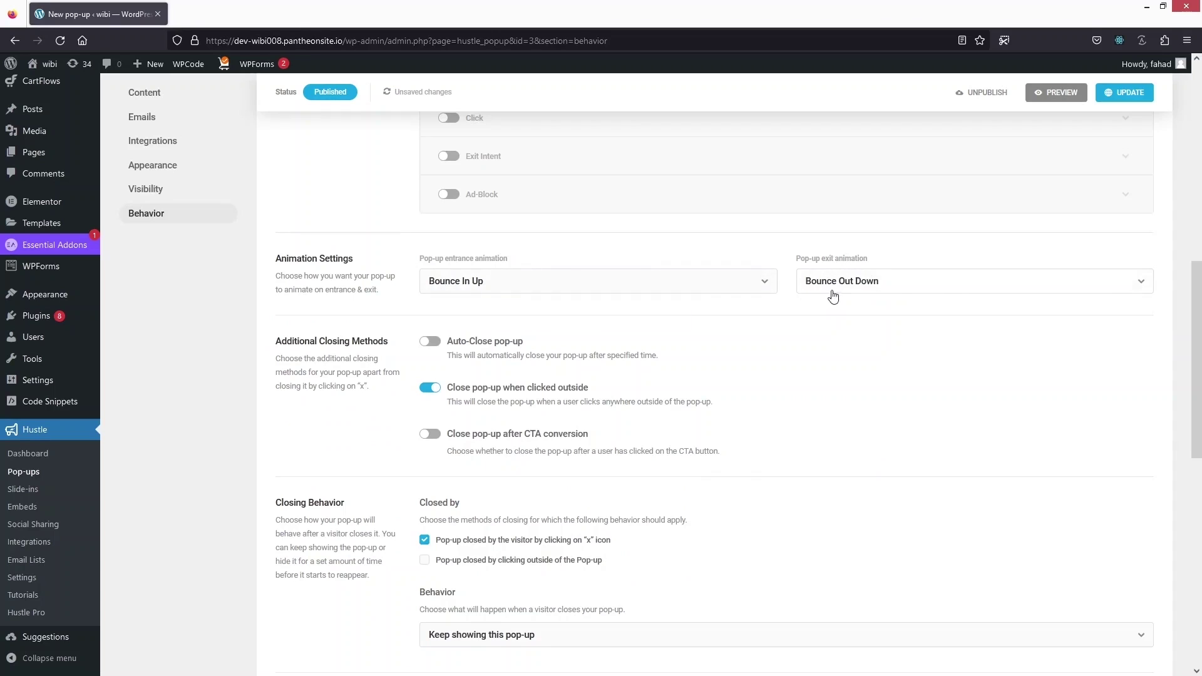
scroll(731, 355, down, 1)
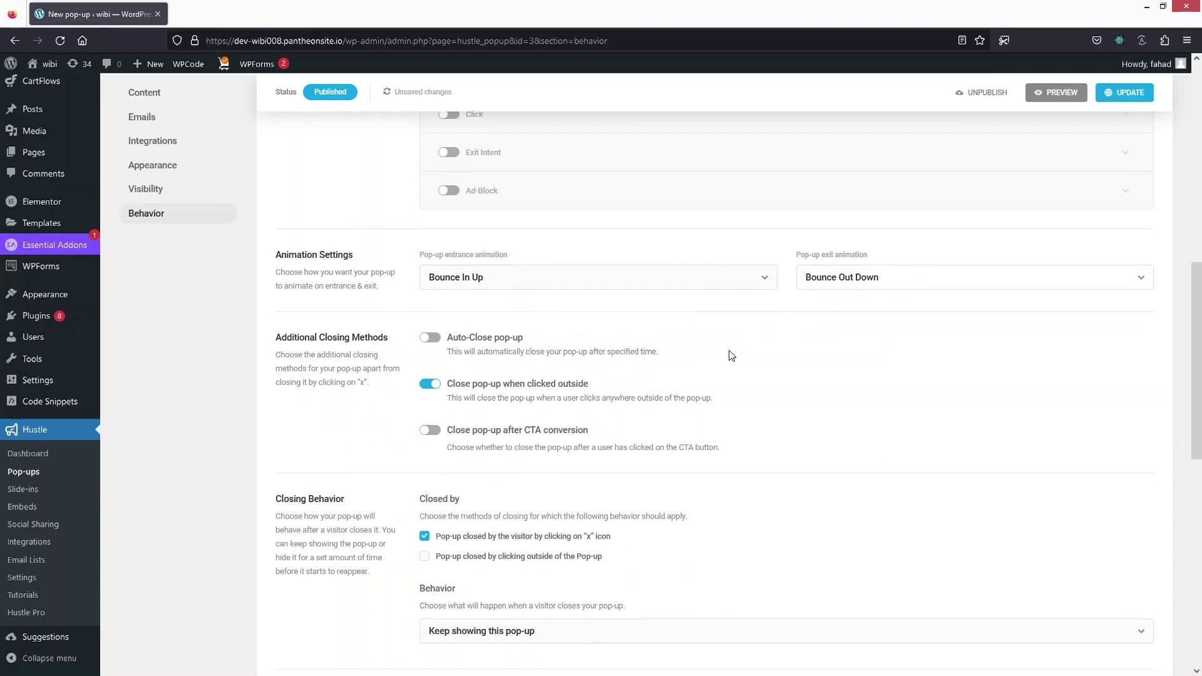
scroll(732, 355, up, 1)
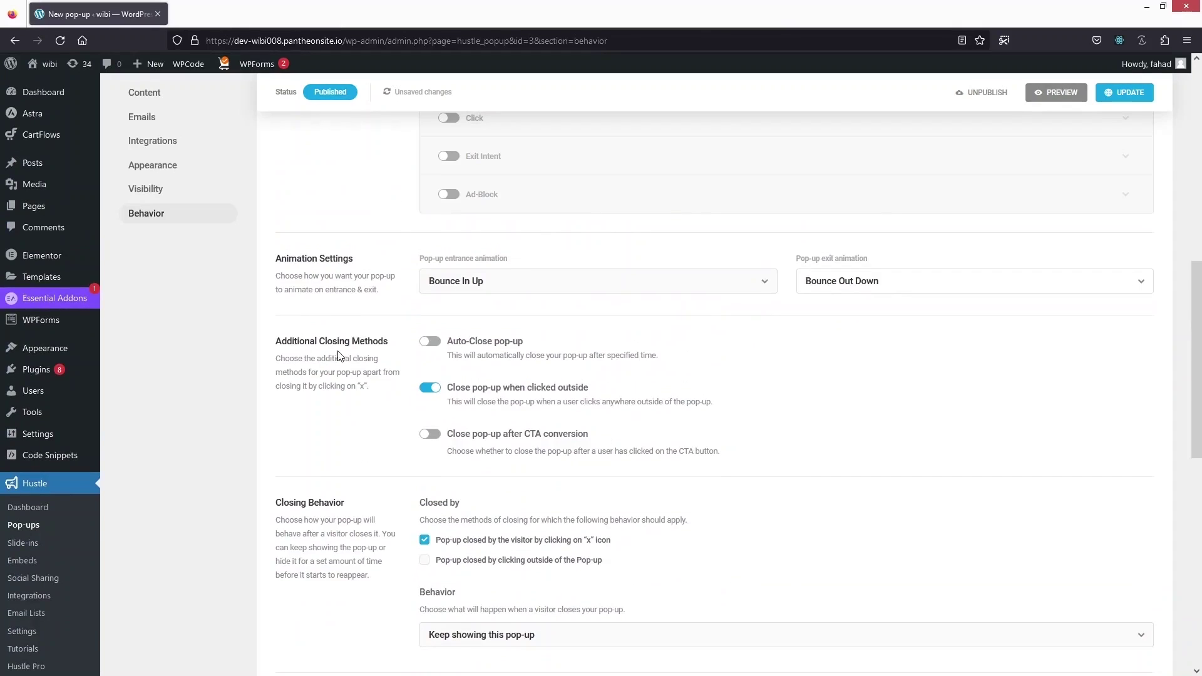
scroll(374, 346, down, 4)
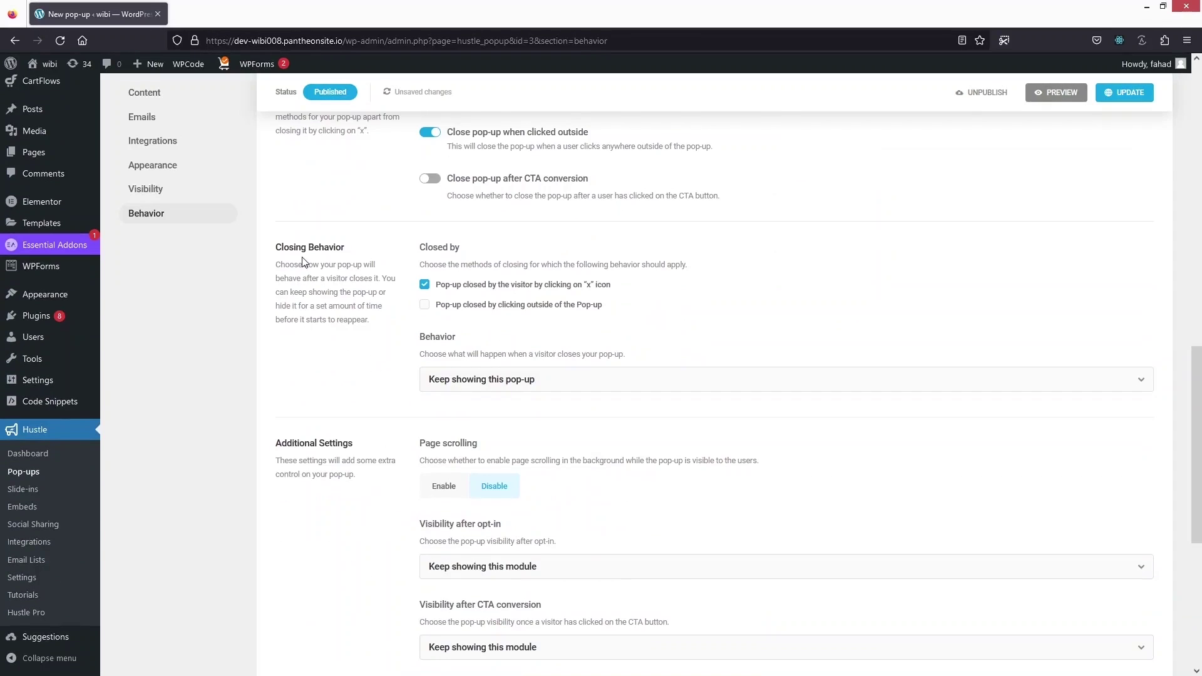
Save the Bounce animation changes and open the live wibi site in a background tab.
scroll(343, 372, down, 1)
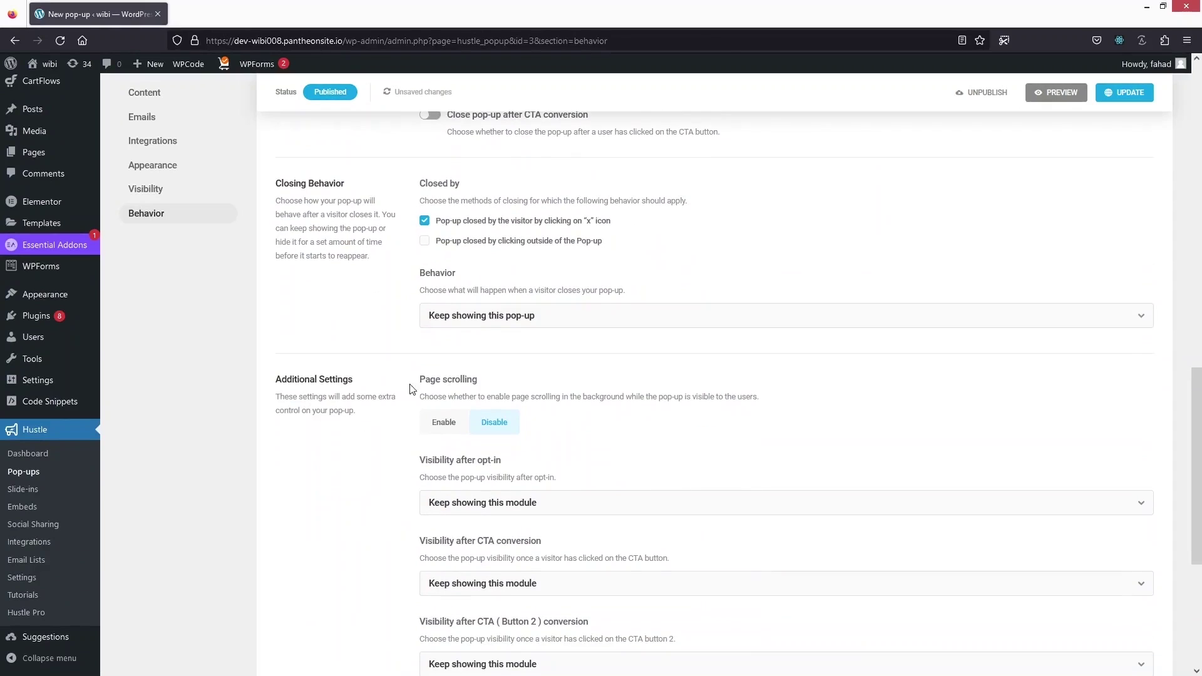
scroll(417, 388, down, 4)
scroll(437, 419, up, 1)
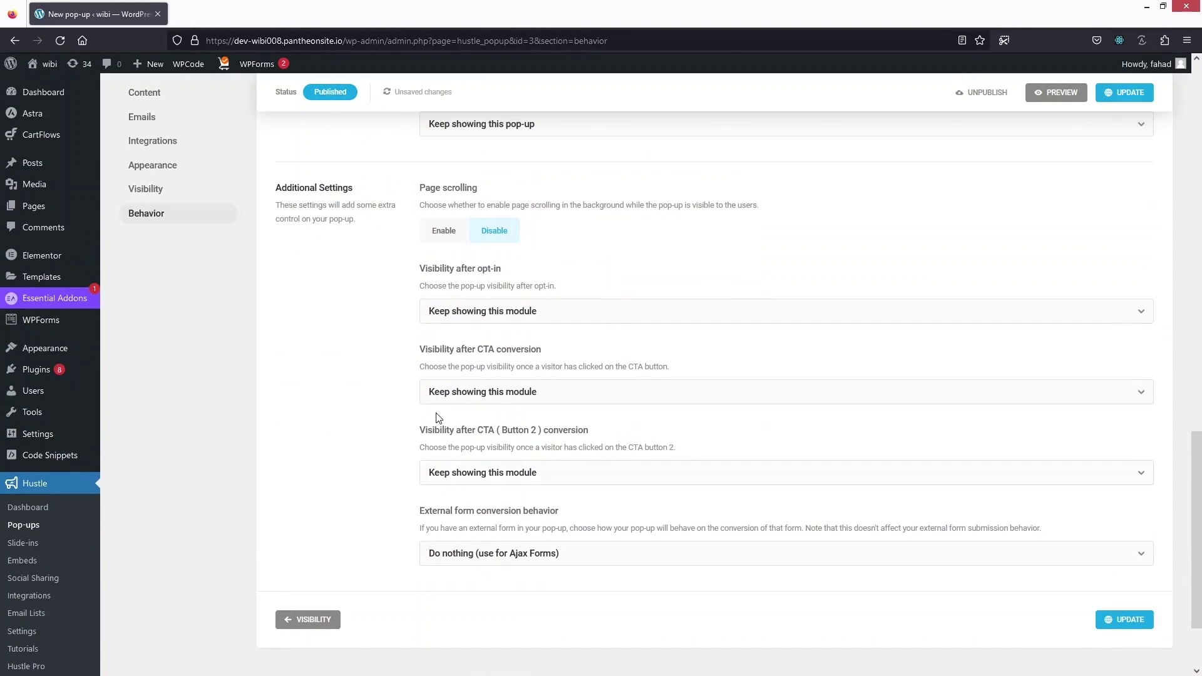
scroll(438, 418, up, 10)
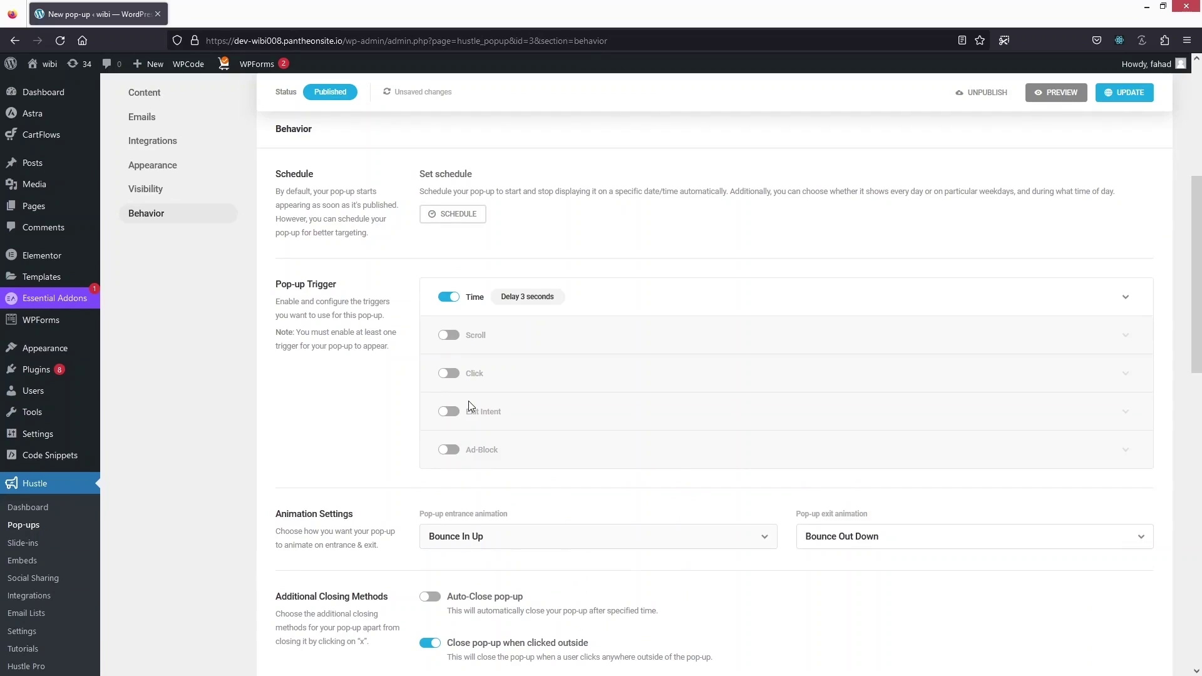
scroll(468, 401, up, 1)
click(1122, 136)
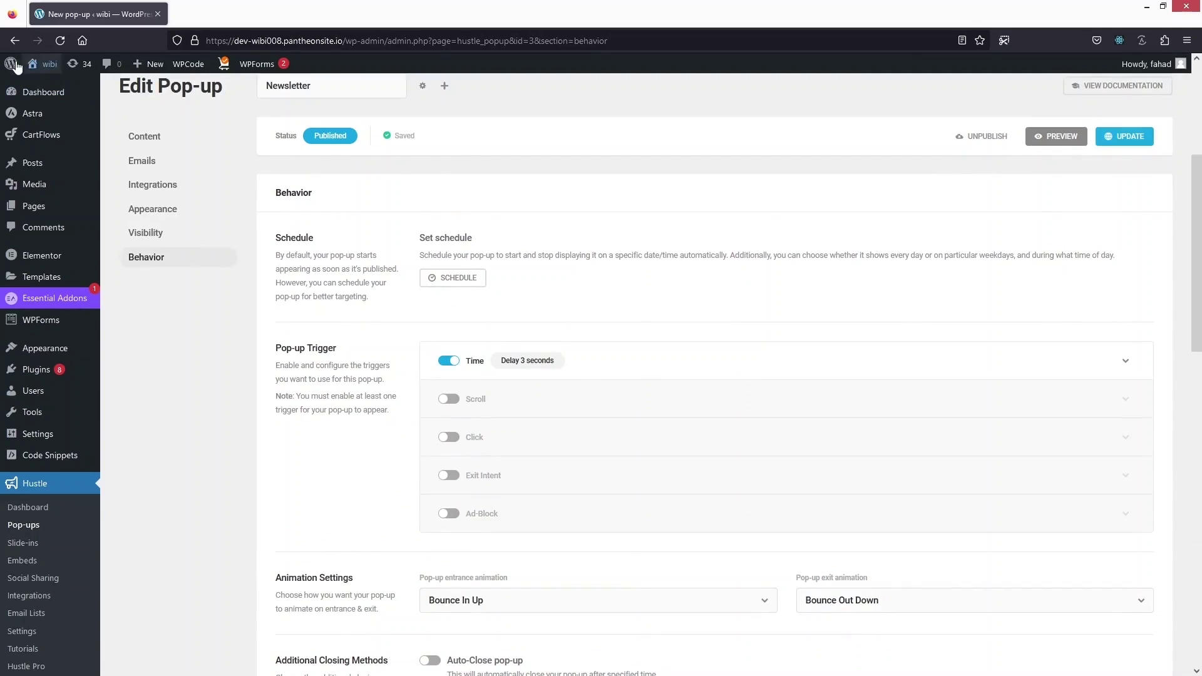
mouse_move(46, 65)
middle_click(53, 93)
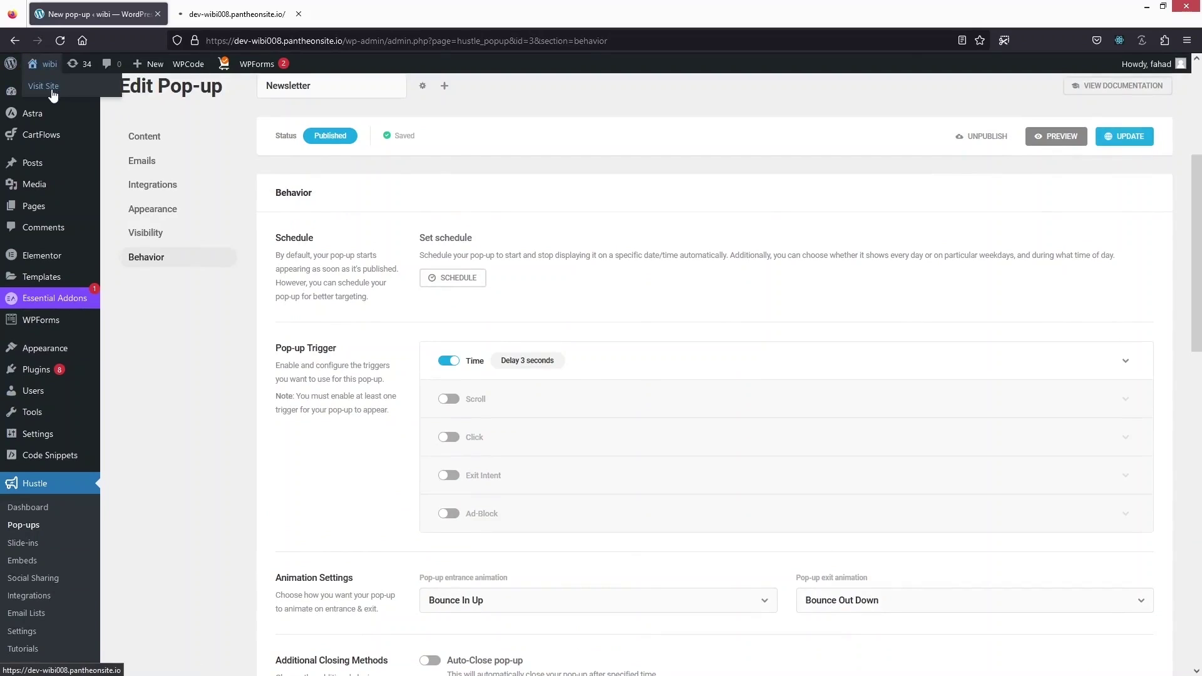
click(221, 9)
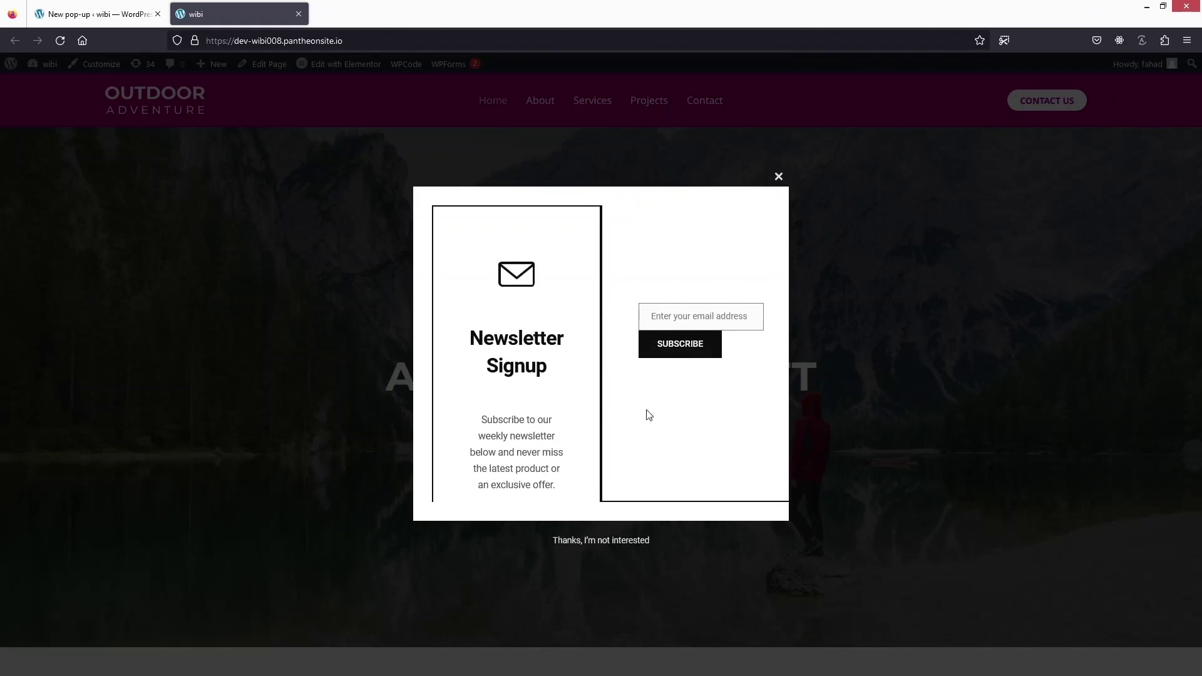
Set both the entrance and exit animations to No Animation and save.
click(94, 14)
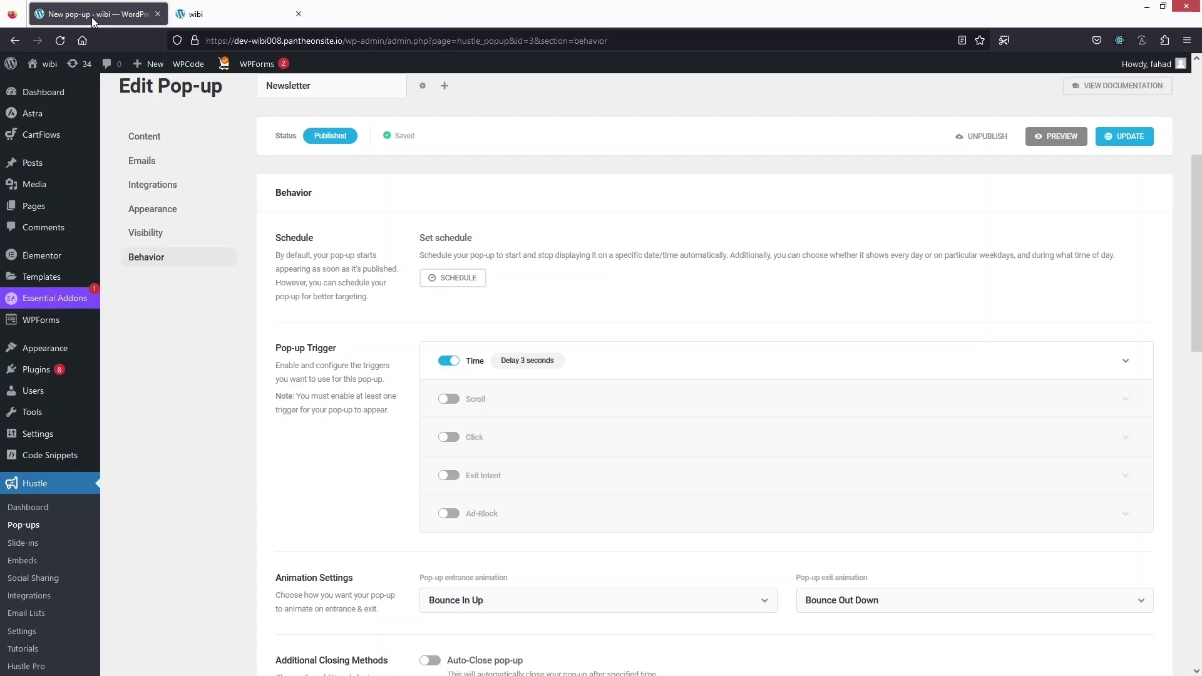
scroll(527, 496, down, 5)
scroll(528, 497, up, 4)
scroll(528, 497, down, 2)
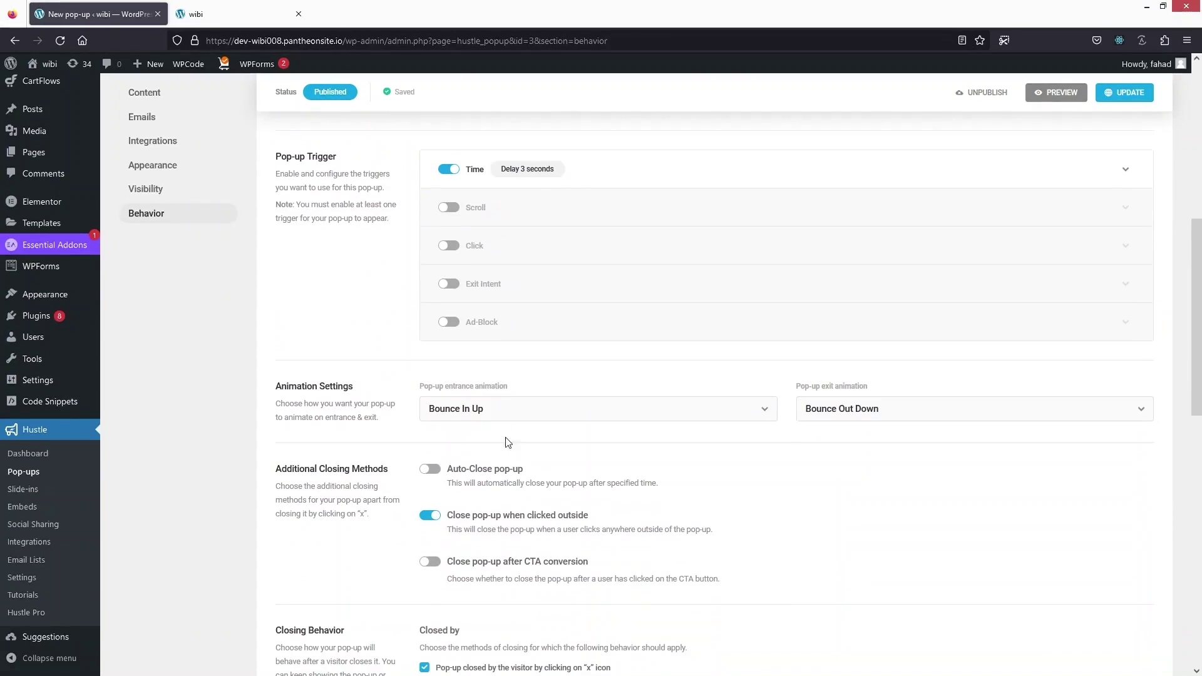
click(487, 407)
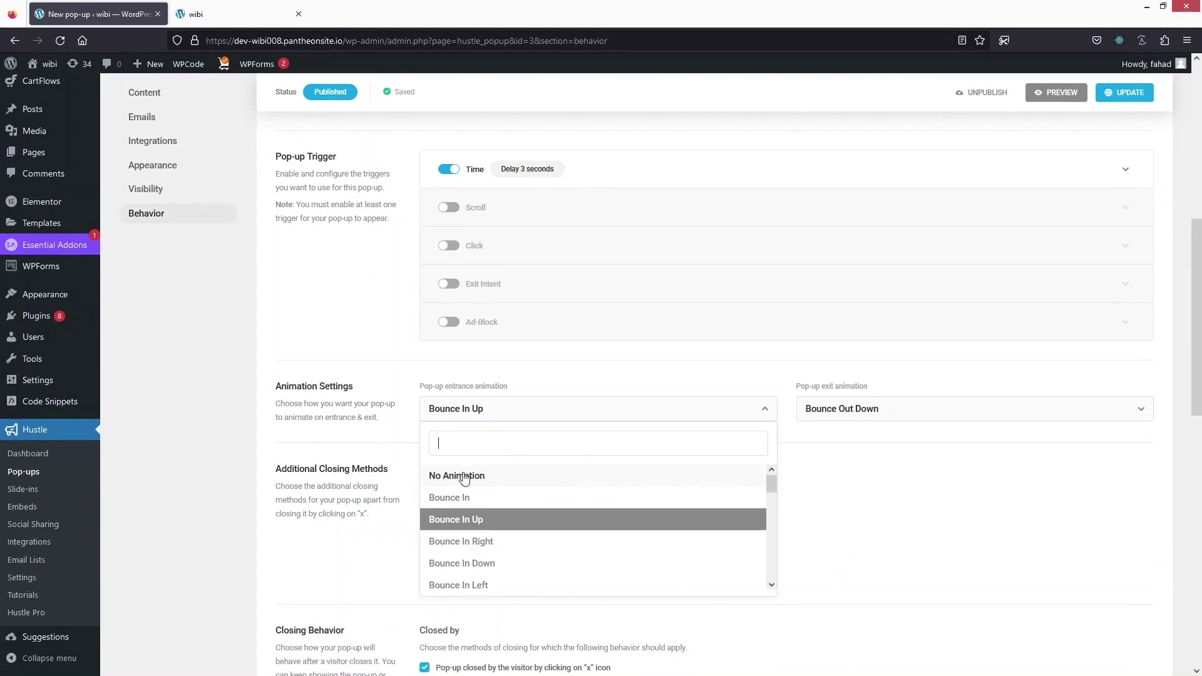
click(464, 477)
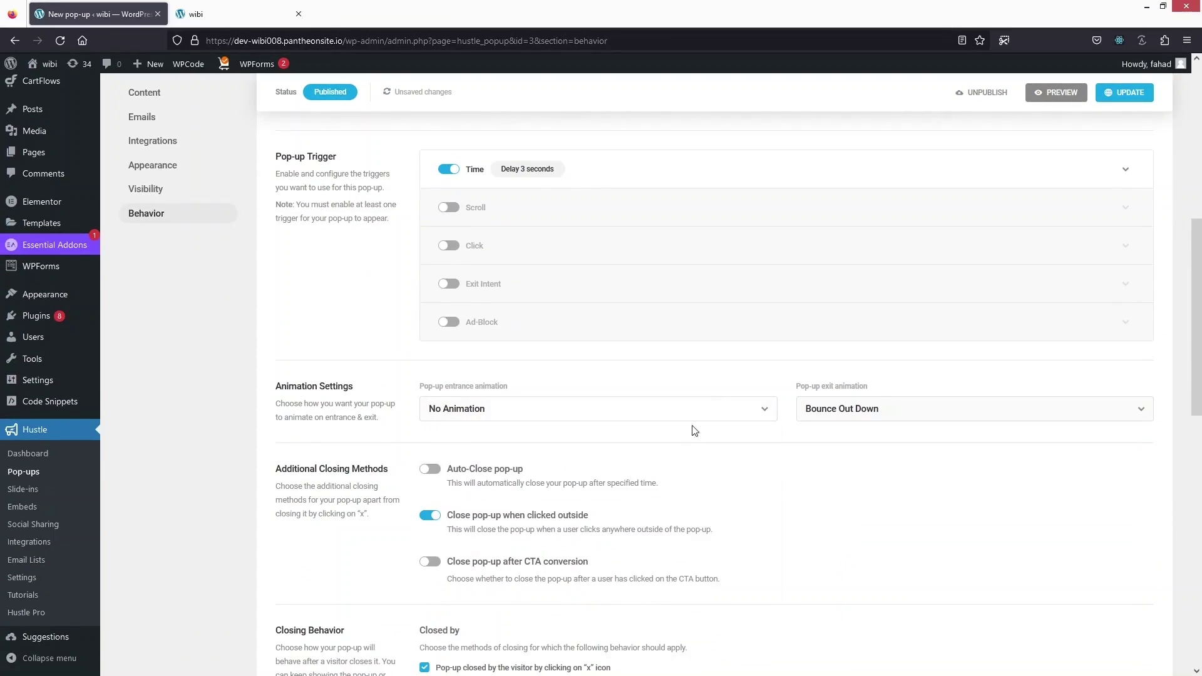
click(895, 417)
click(820, 476)
scroll(821, 478, up, 2)
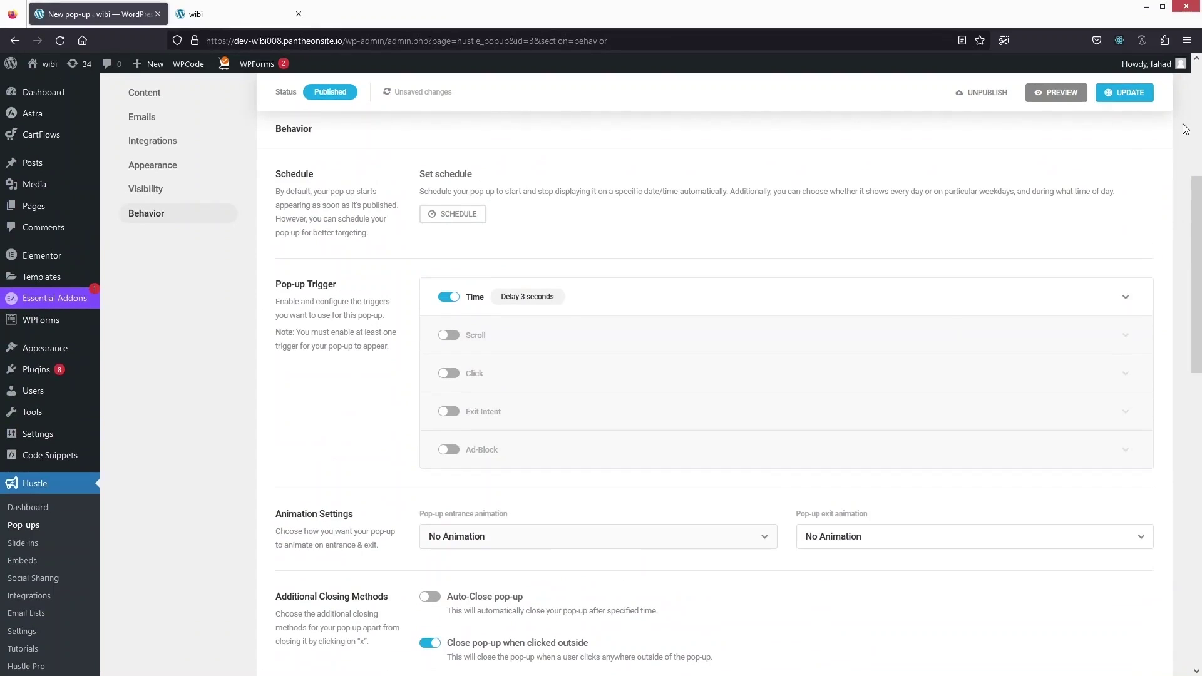
click(1123, 94)
Switch the pop-up's Appearance layout to Default and save it.
click(163, 166)
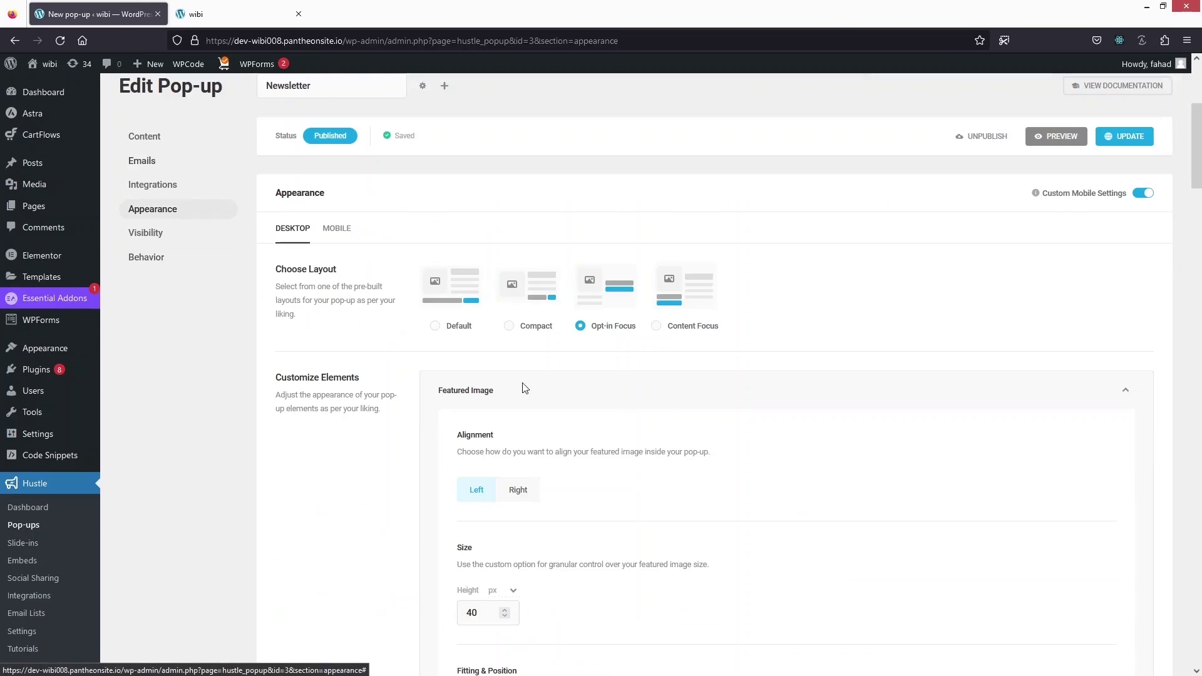
click(438, 327)
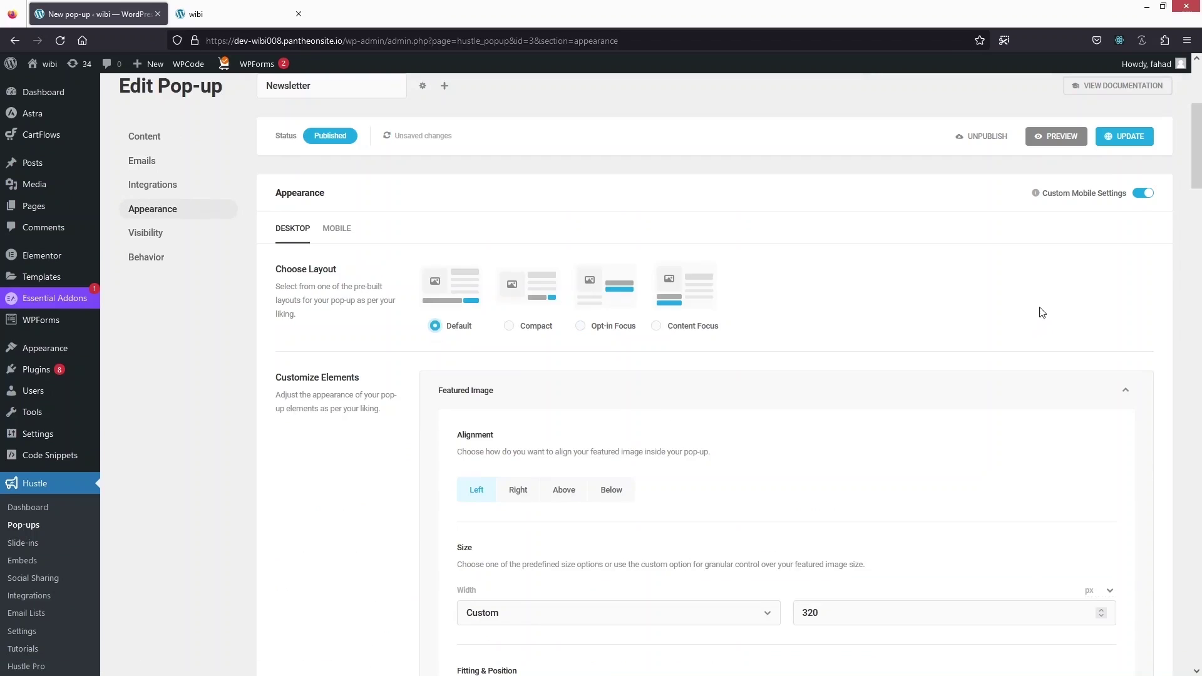
click(1125, 136)
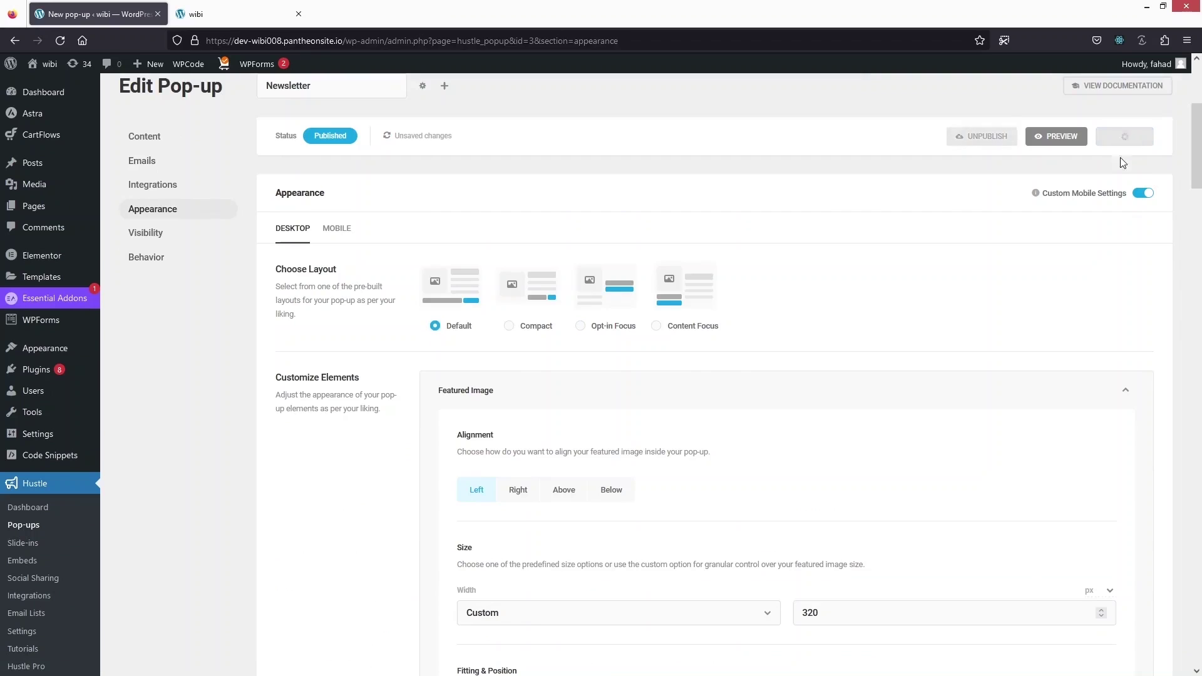
click(238, 14)
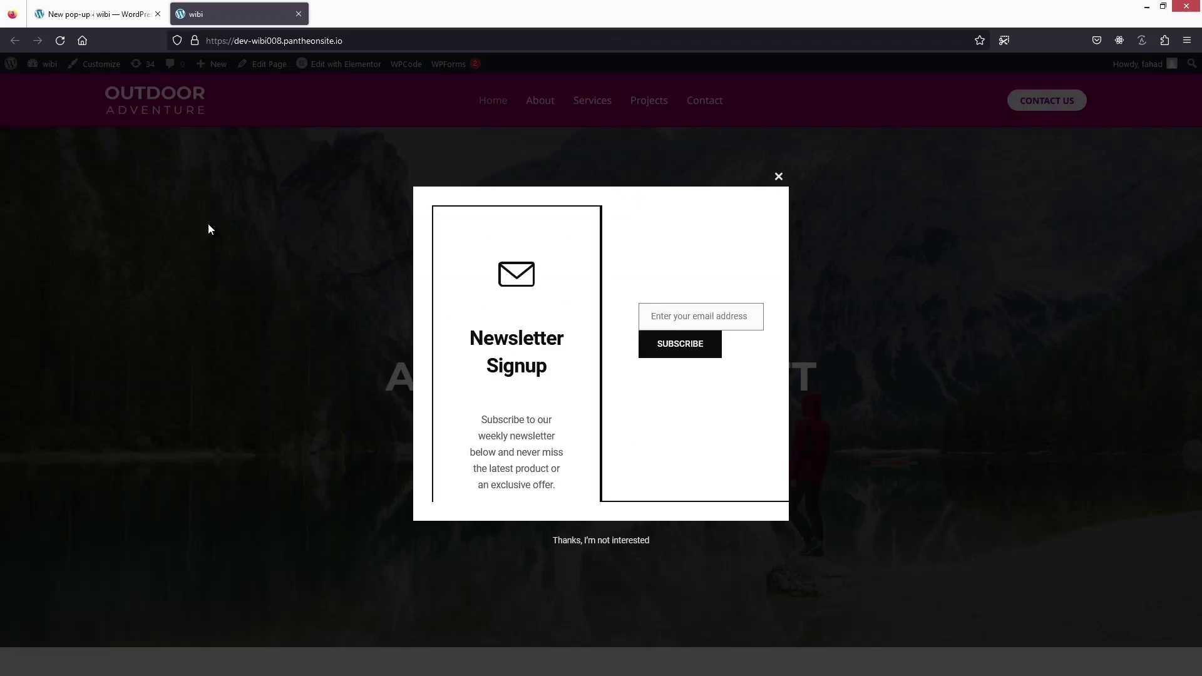
Reload the wibi home page to view the pop-up, then return to the pop-up editor.
click(60, 40)
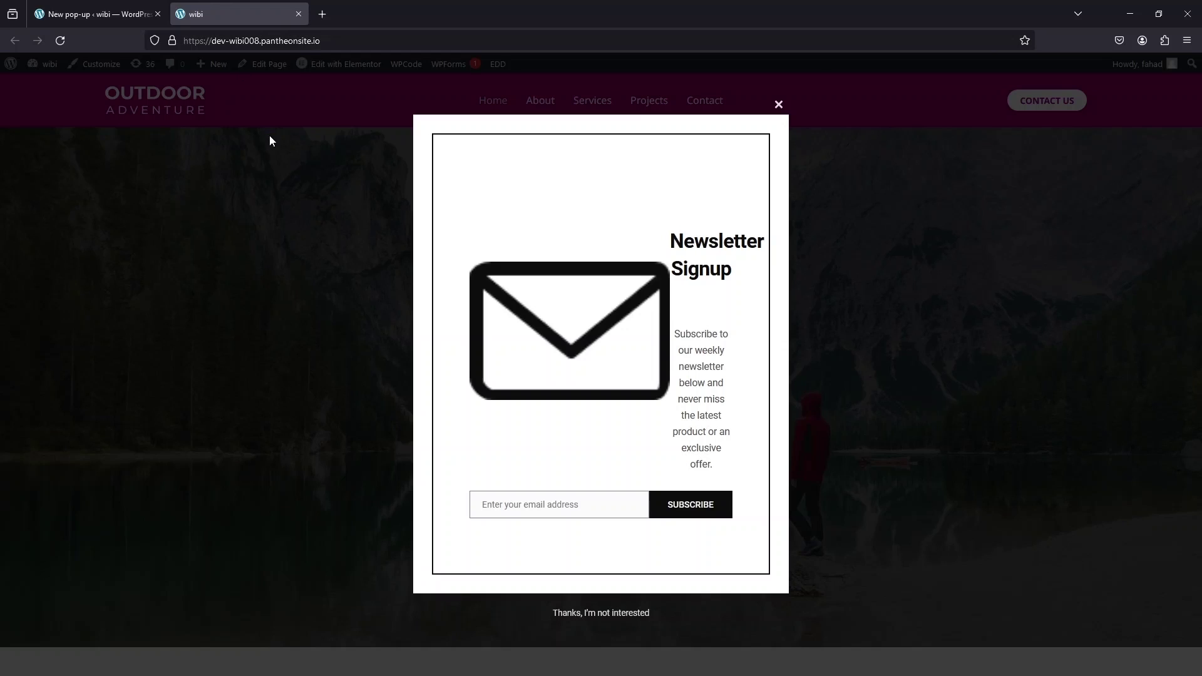
click(122, 17)
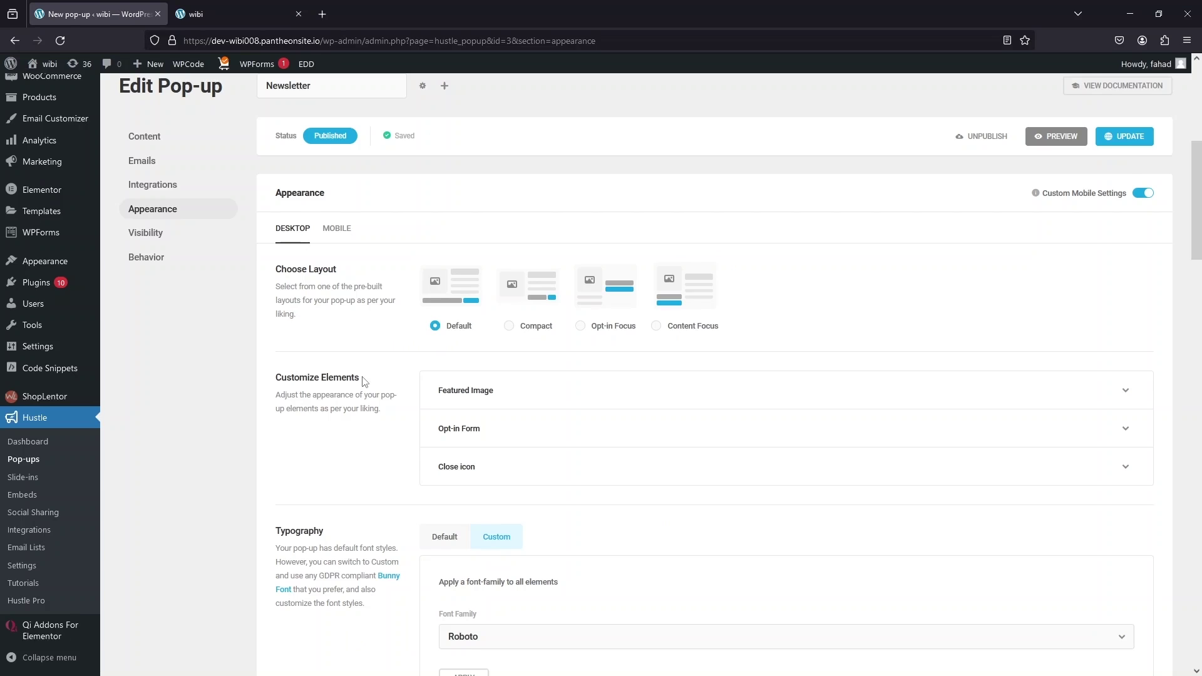
Under Pop-up size, replace the 600 width with 800 px and save.
scroll(365, 383, down, 8)
scroll(365, 382, down, 12)
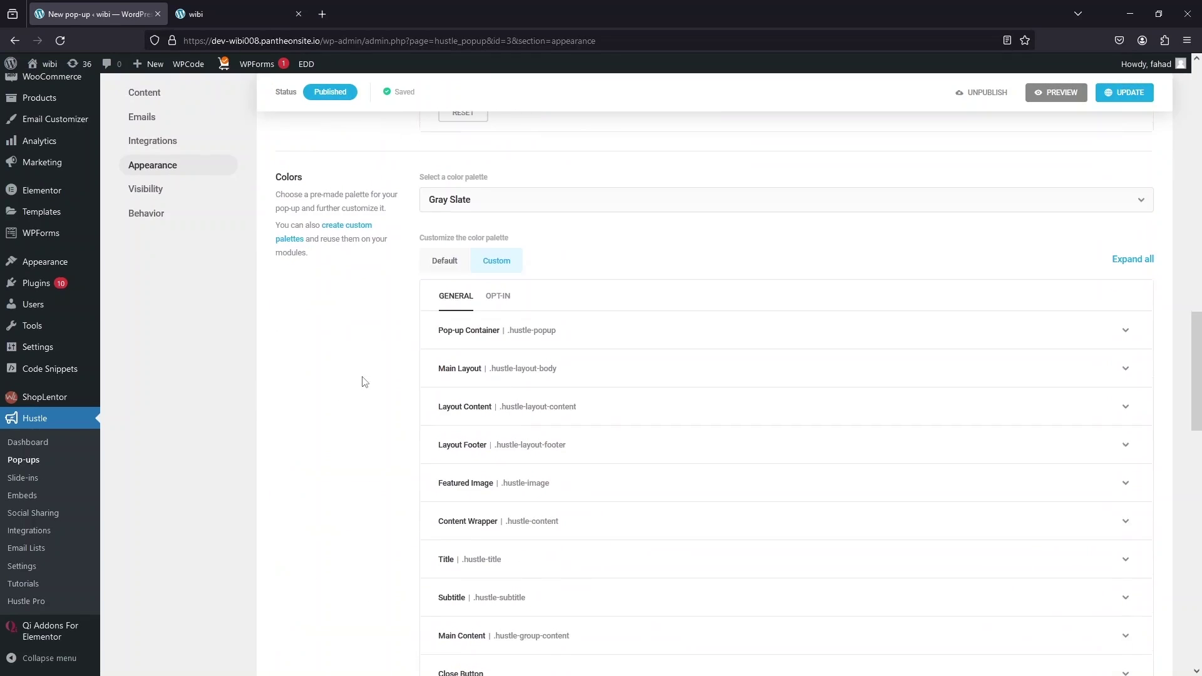
scroll(366, 382, down, 2)
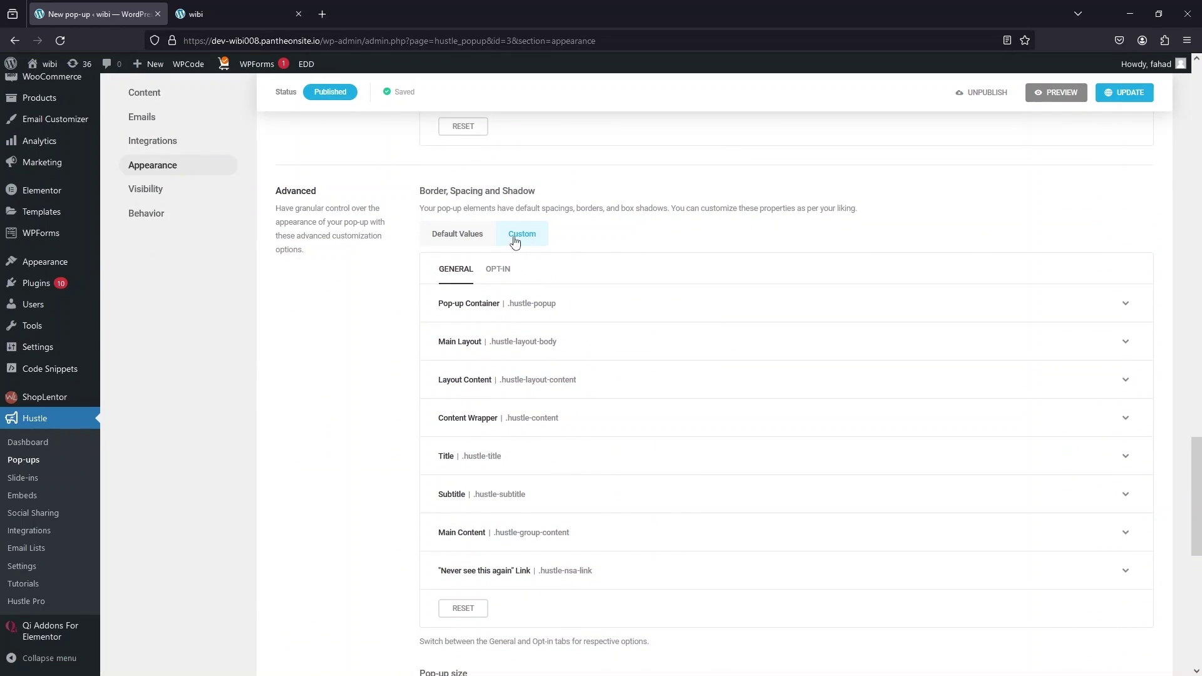
scroll(315, 332, down, 6)
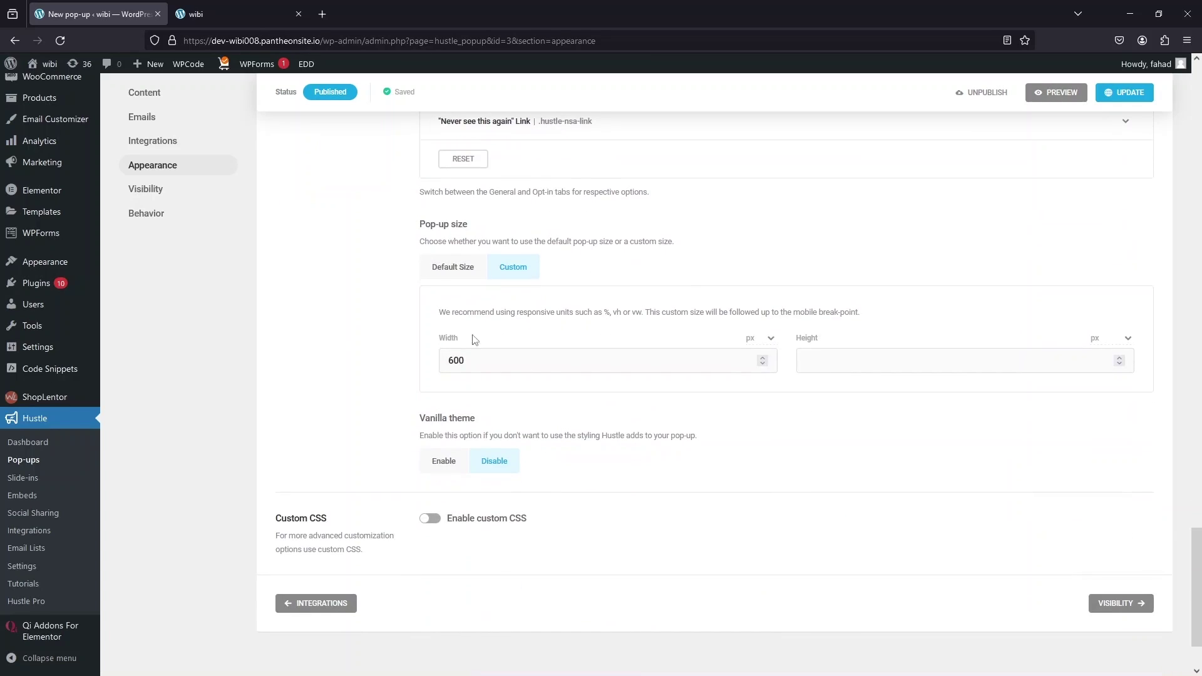
click(448, 358)
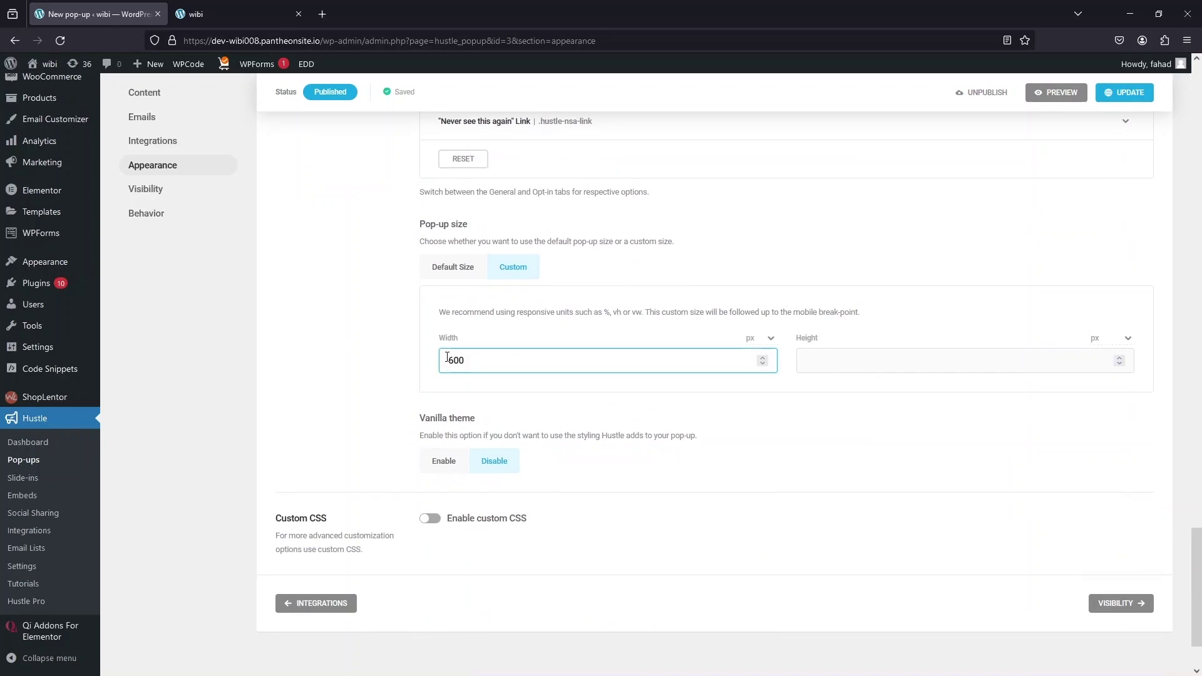
key(Delete)
click(1124, 96)
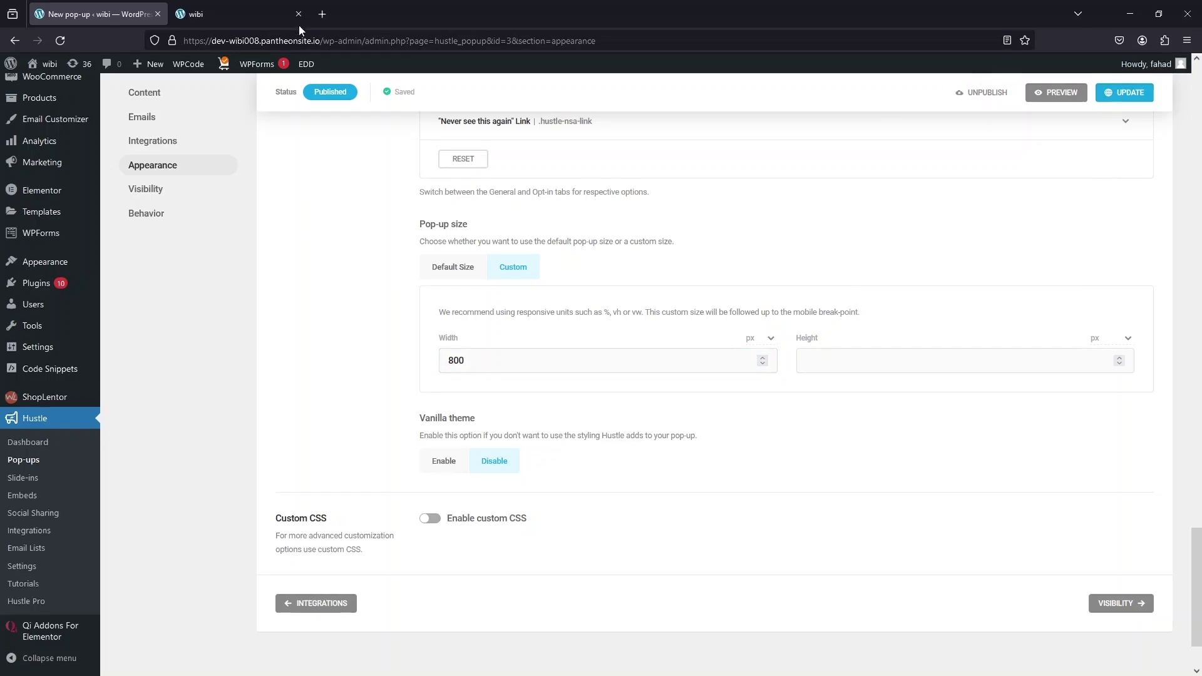
click(257, 9)
Reload the site and confirm the pop-up shows on Home and About but not Services.
click(57, 40)
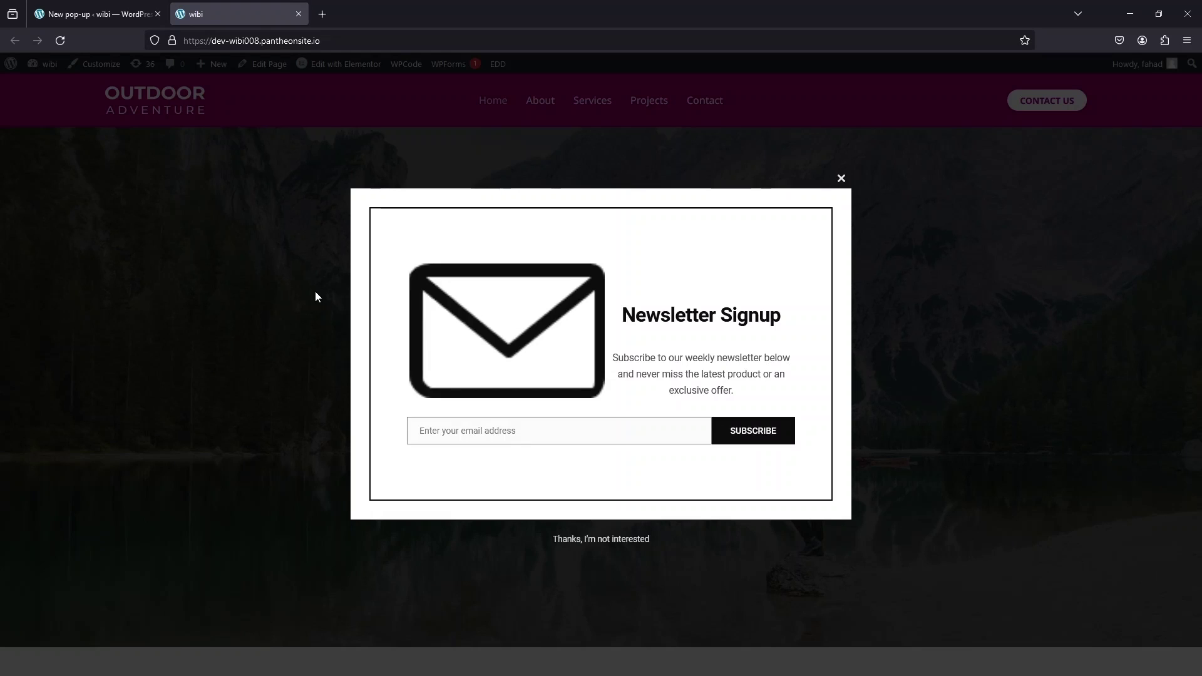
click(842, 179)
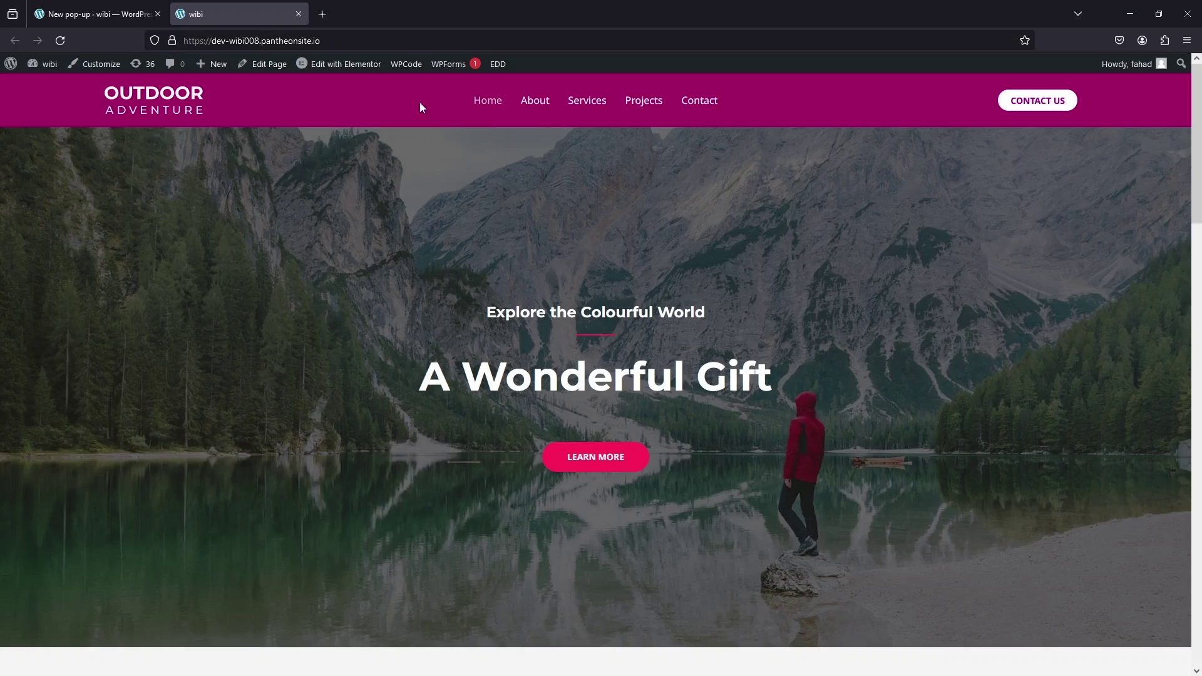
click(531, 99)
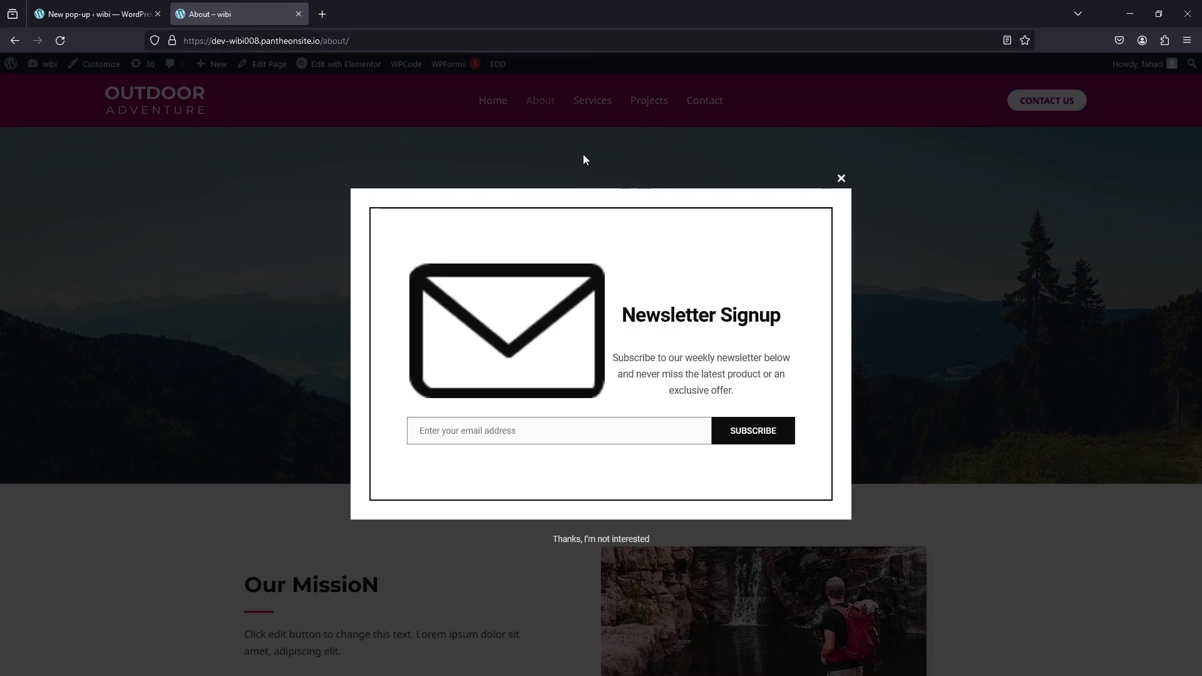
click(513, 180)
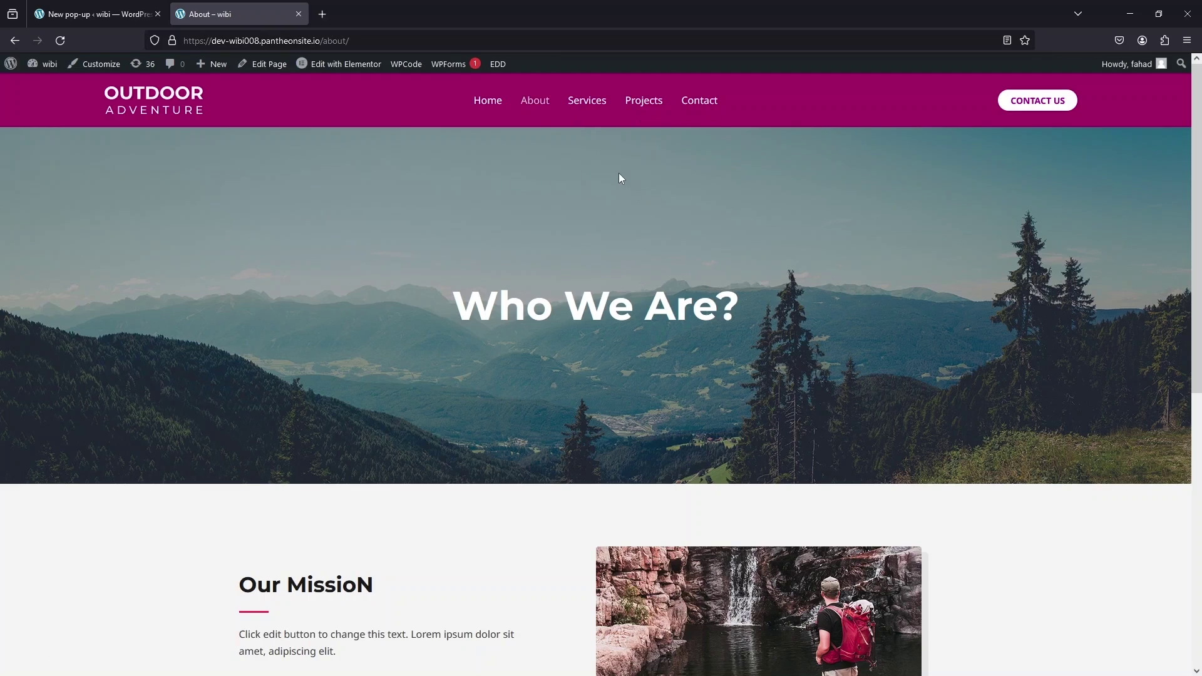
click(592, 104)
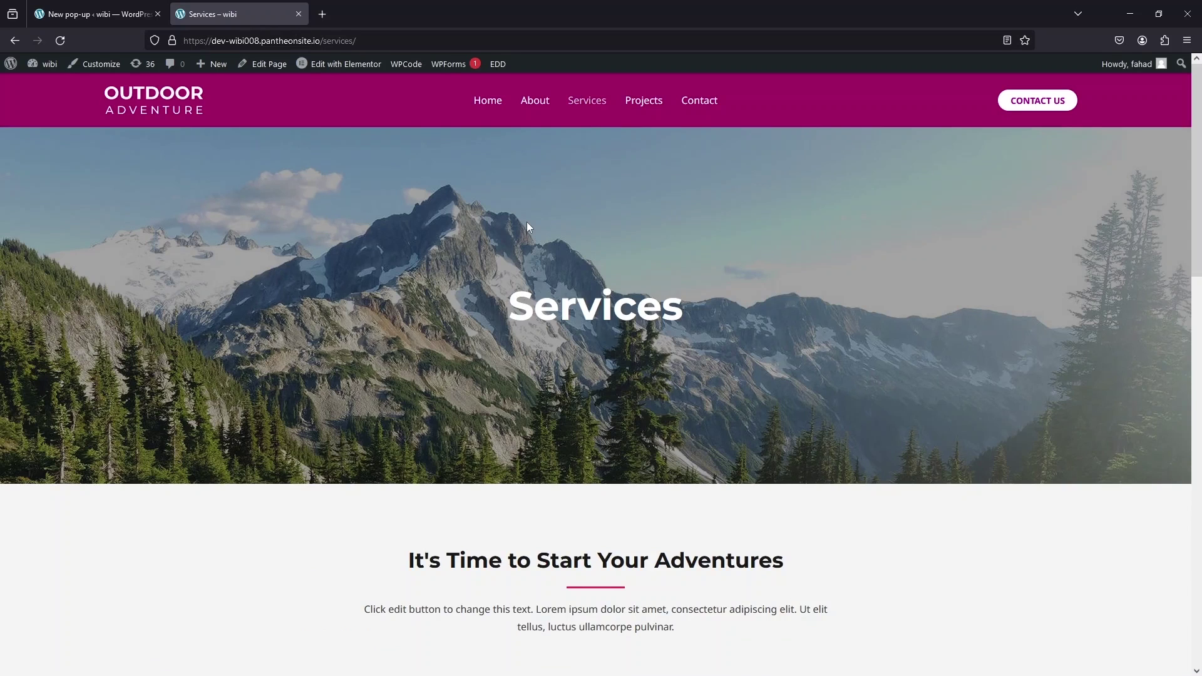
click(494, 107)
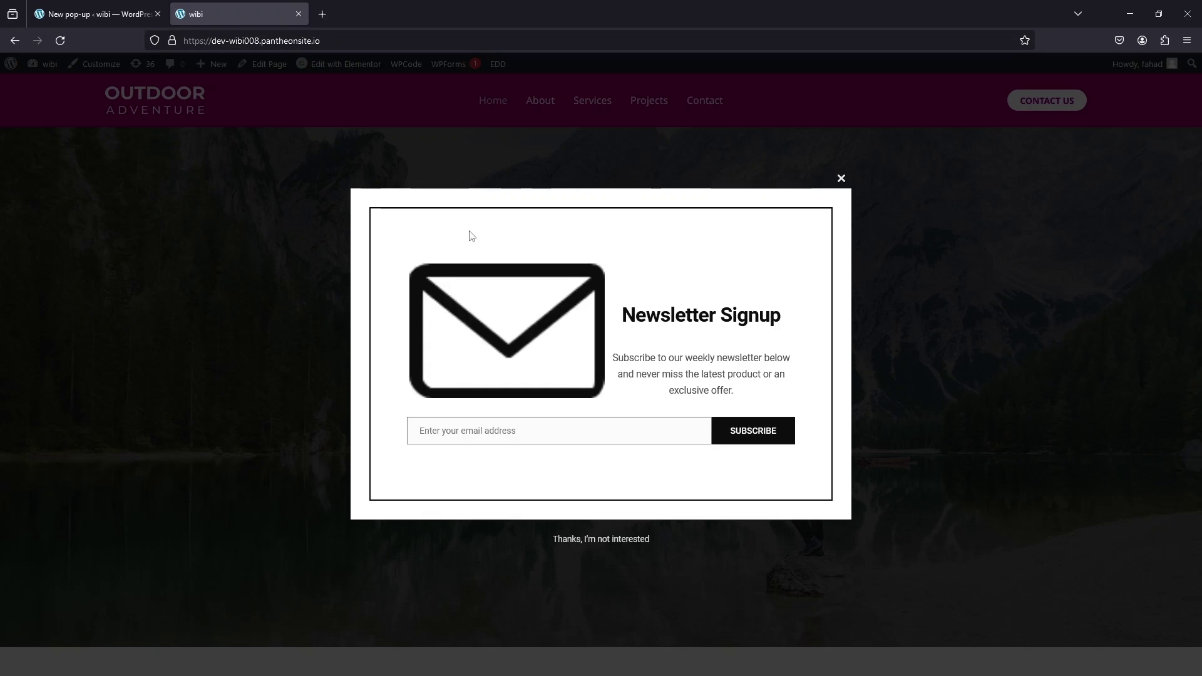
click(841, 179)
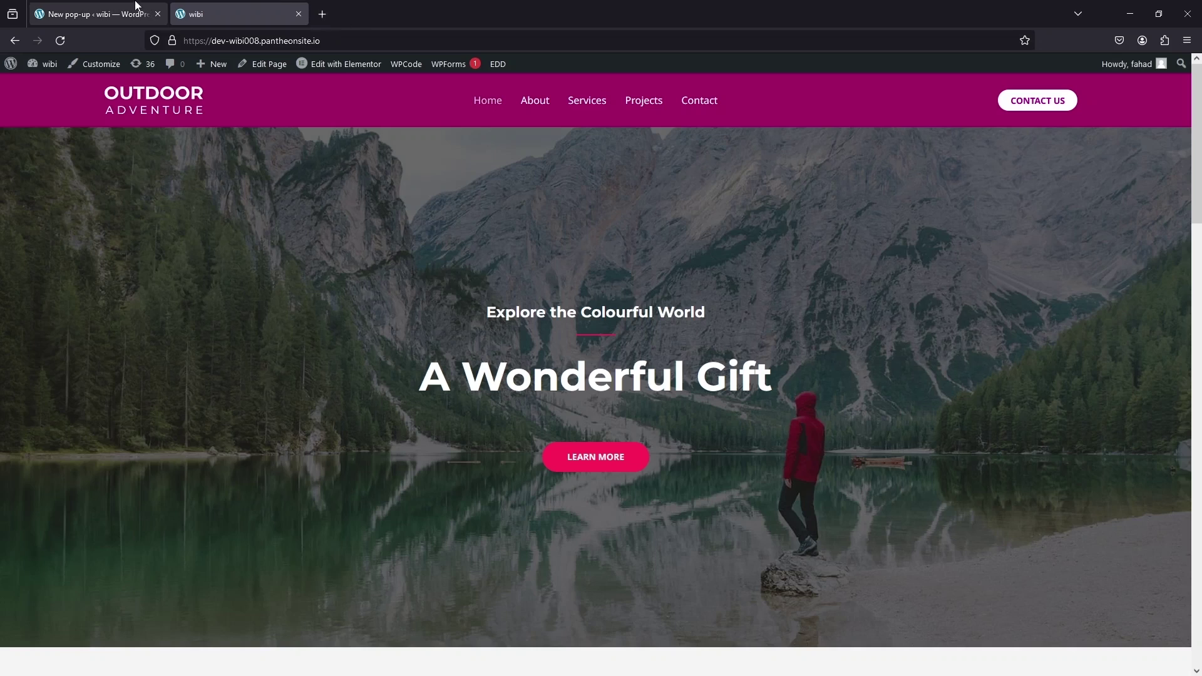
Replace the 3-second time-delay trigger with a 20% scroll trigger in Behavior and save.
click(107, 12)
scroll(367, 315, up, 4)
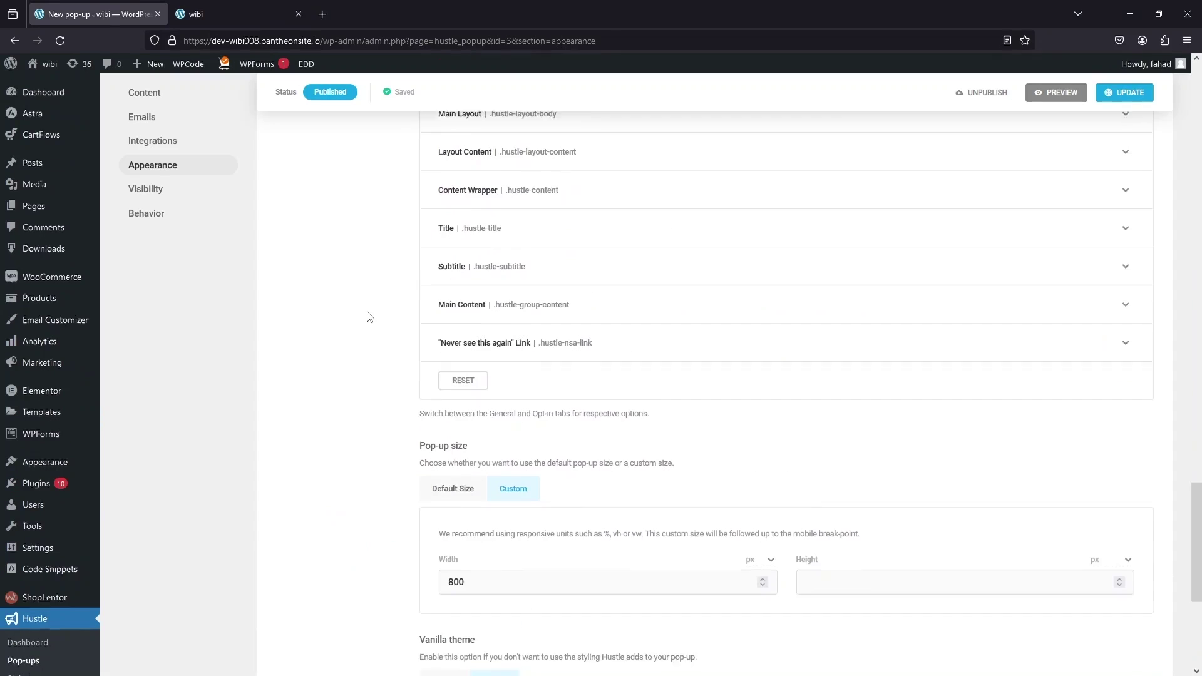
click(154, 220)
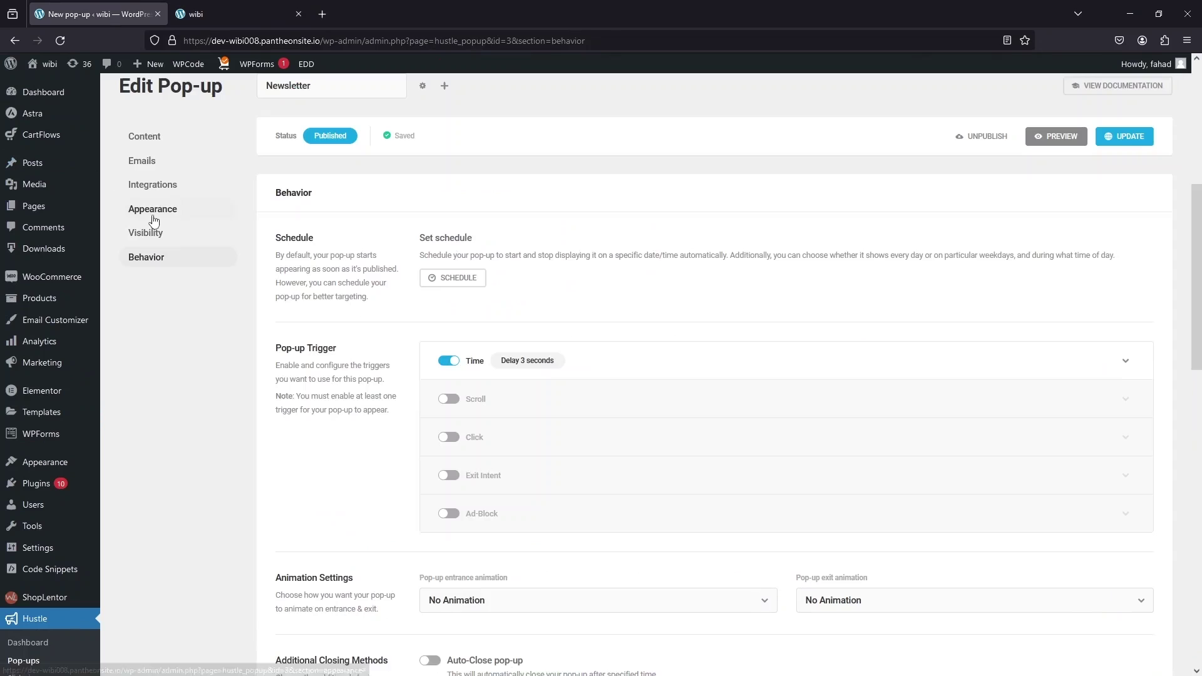
scroll(301, 343, down, 2)
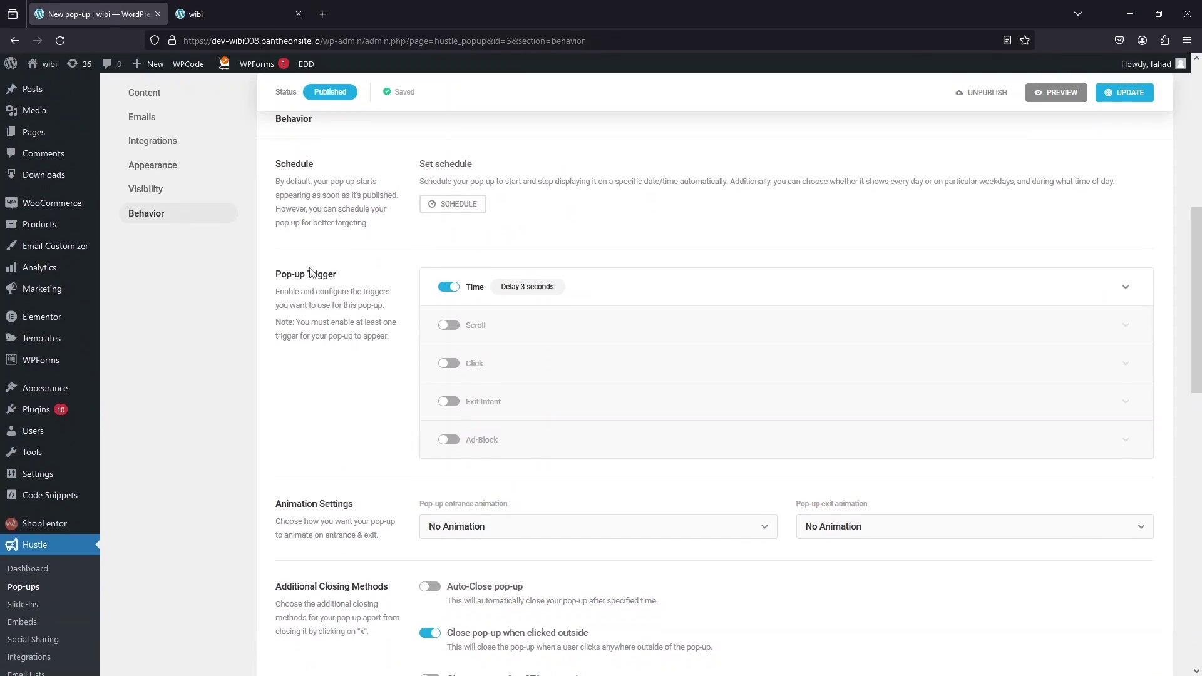
scroll(345, 315, down, 2)
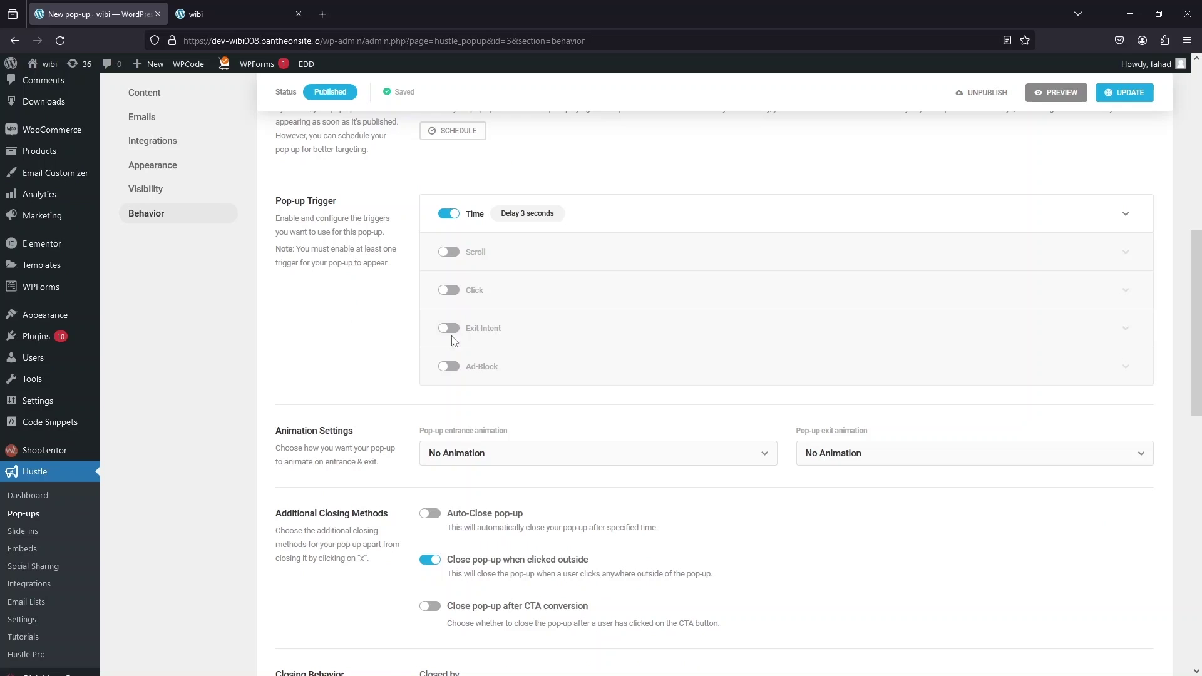
click(447, 254)
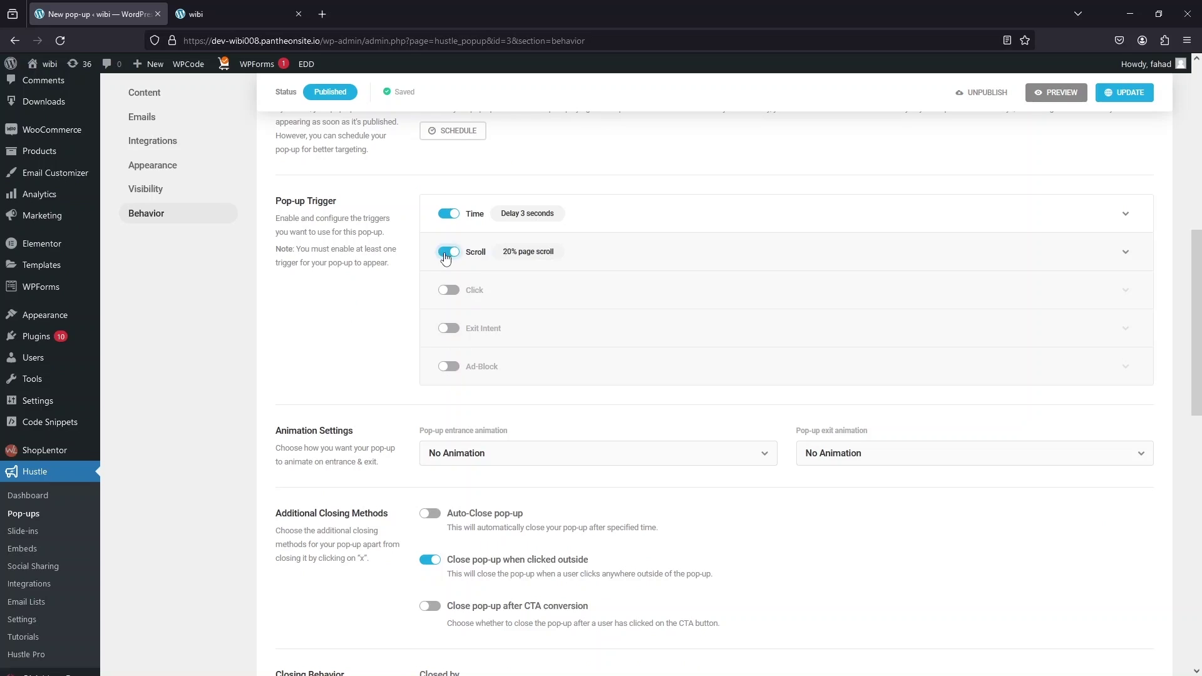
click(443, 214)
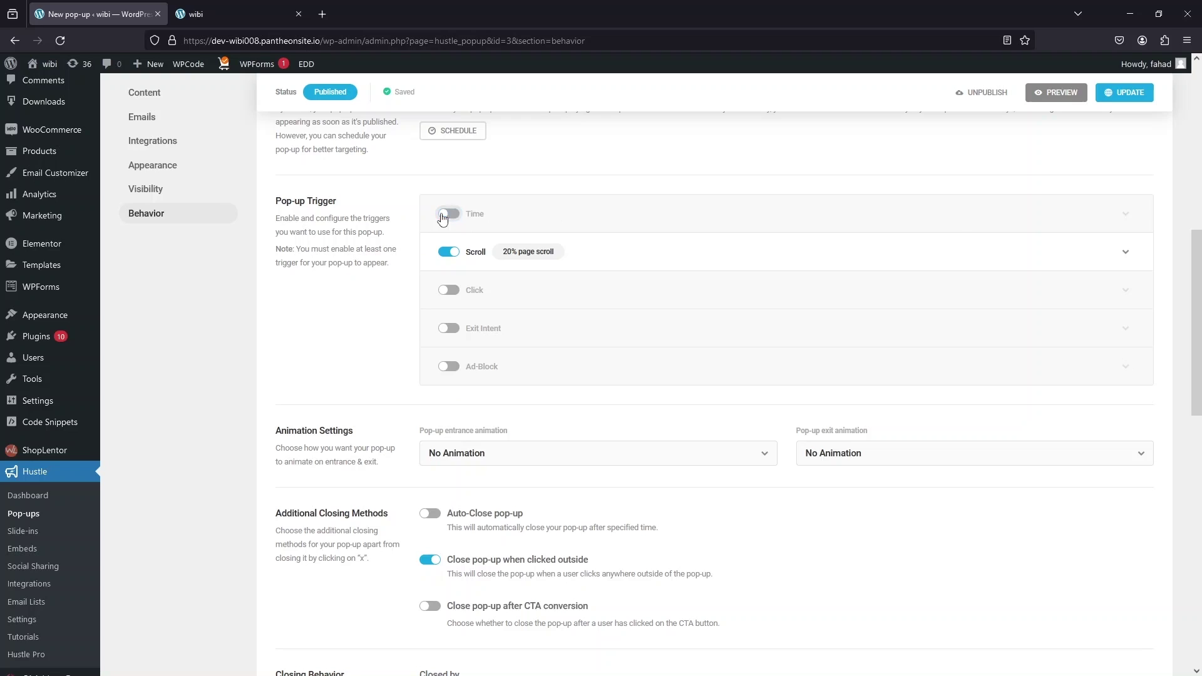
click(1141, 94)
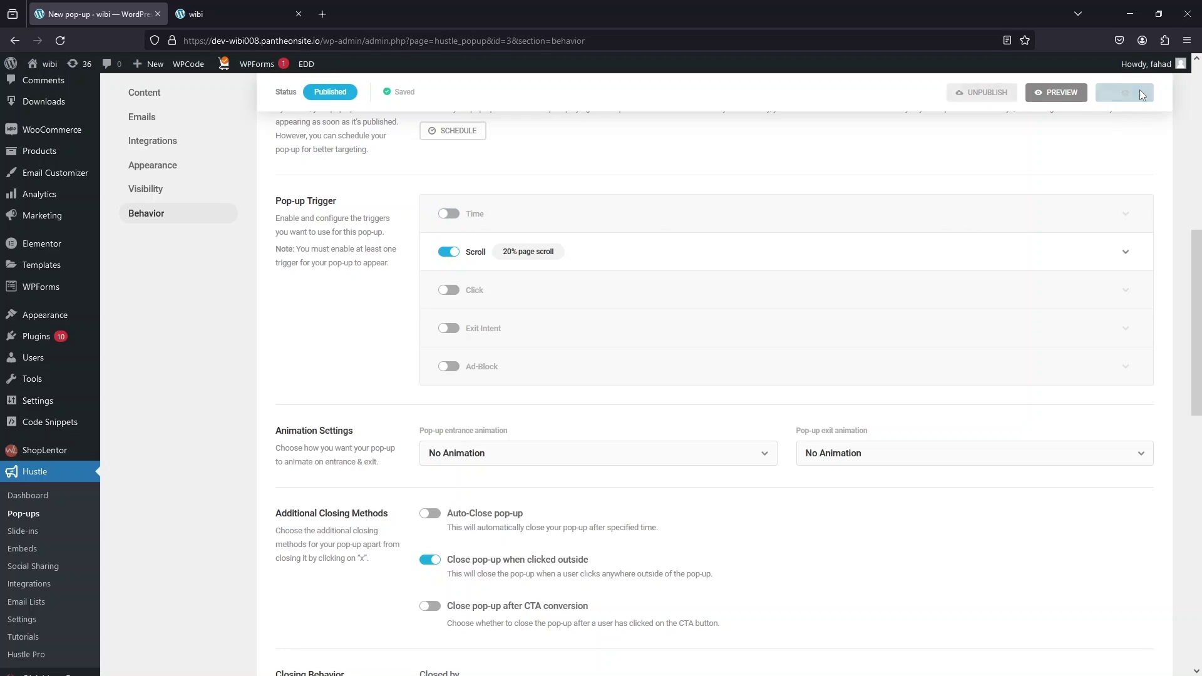
Reload the wibi home page and scroll down until the Newsletter Signup pop-up appears.
click(246, 6)
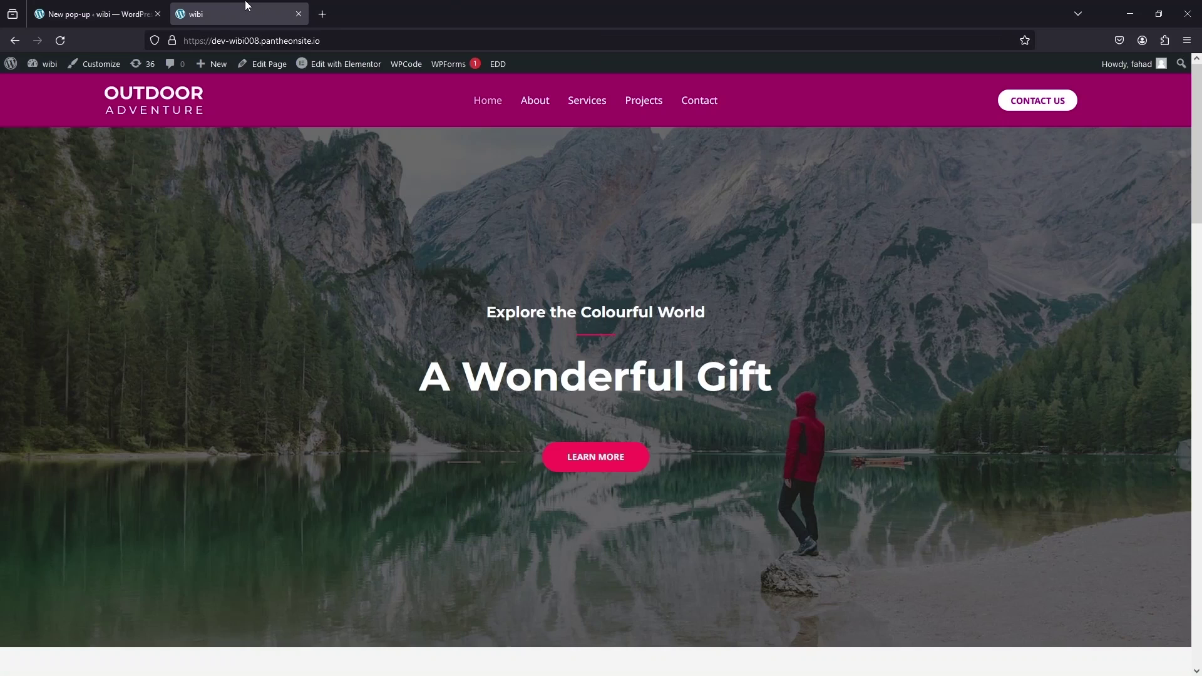
click(60, 42)
scroll(167, 314, down, 3)
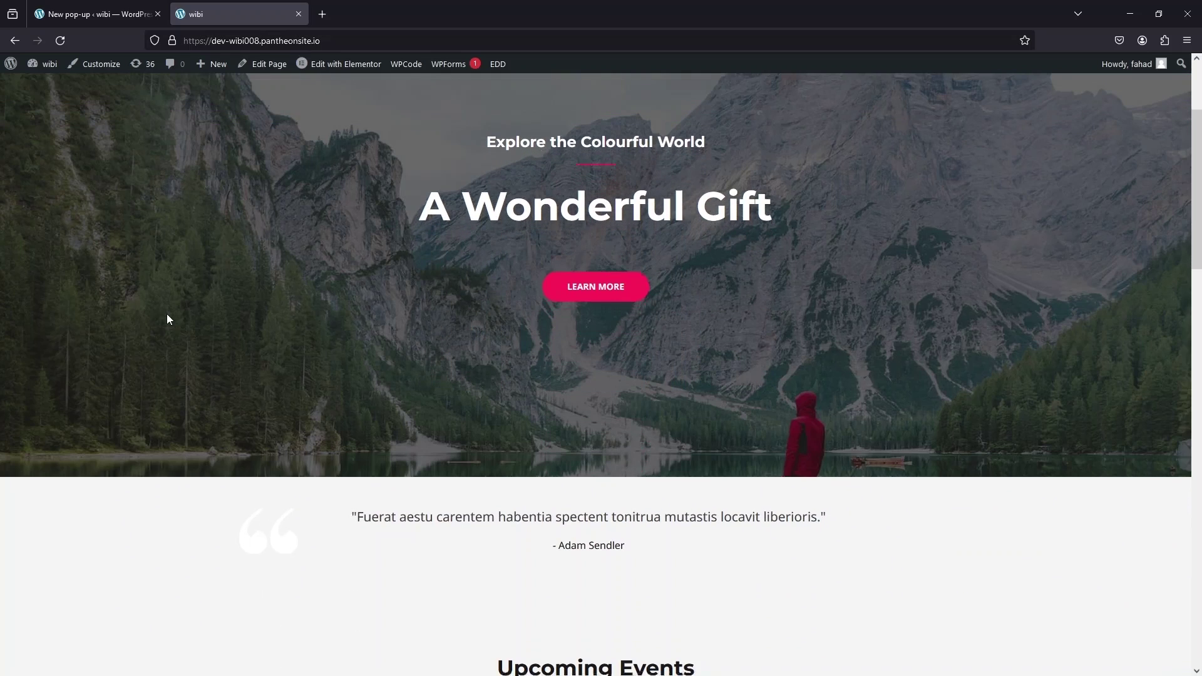
scroll(166, 314, down, 4)
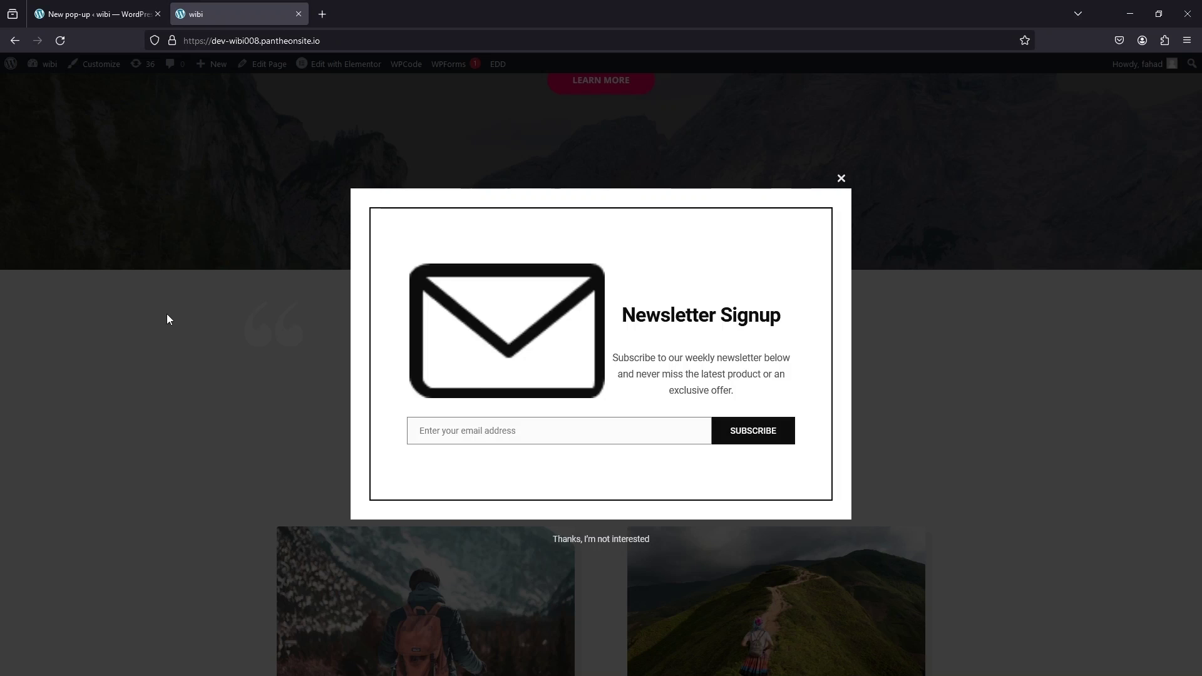